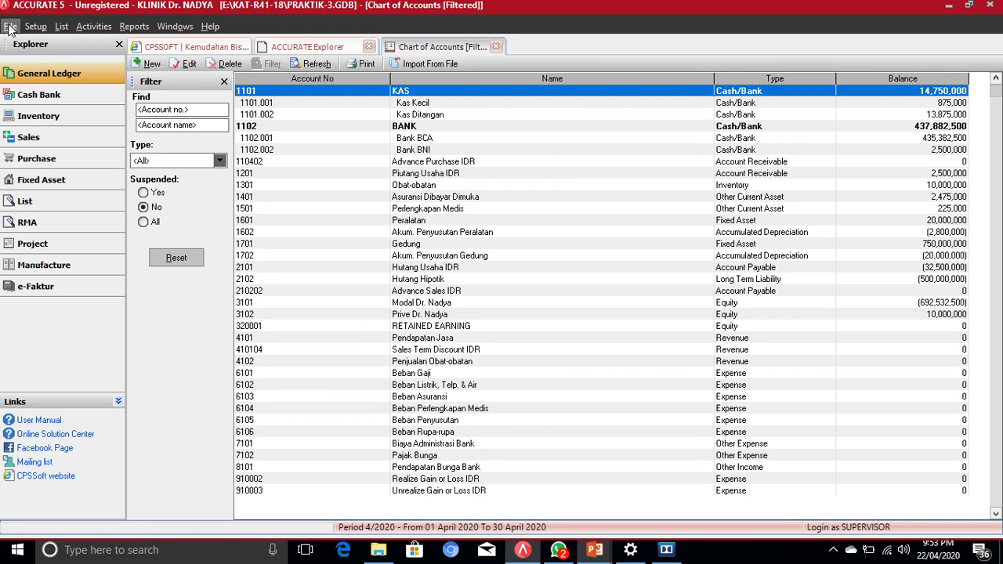
# Step: Close the PRAKTIK-3 company data through File > Open/Login and confirm the close
pyautogui.click(10, 27)
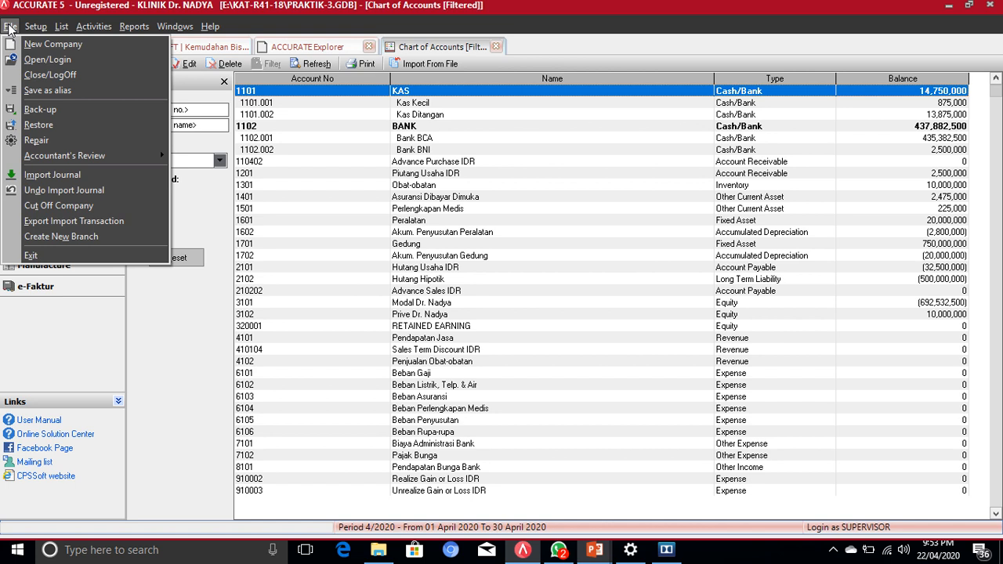
pyautogui.click(37, 60)
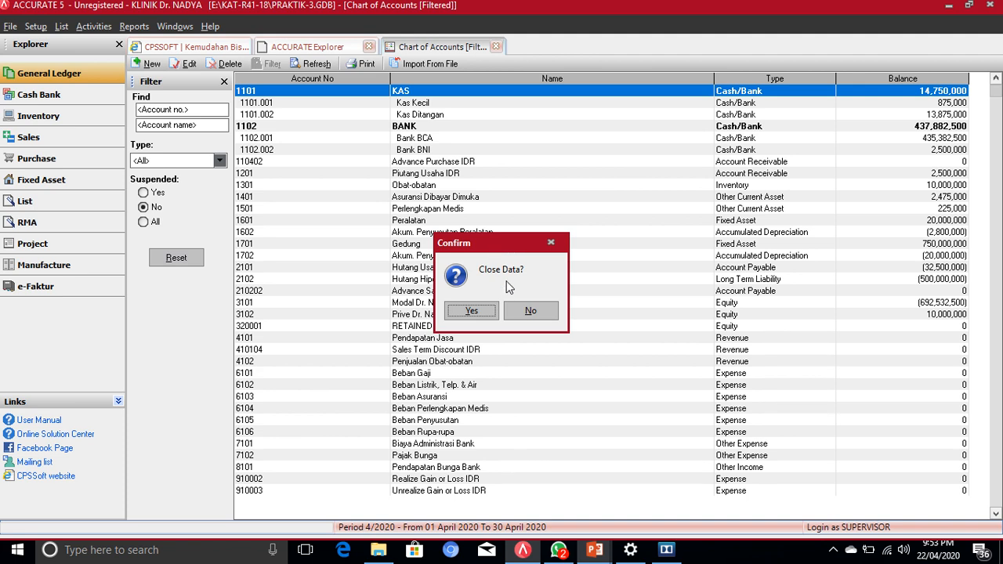
pyautogui.click(472, 312)
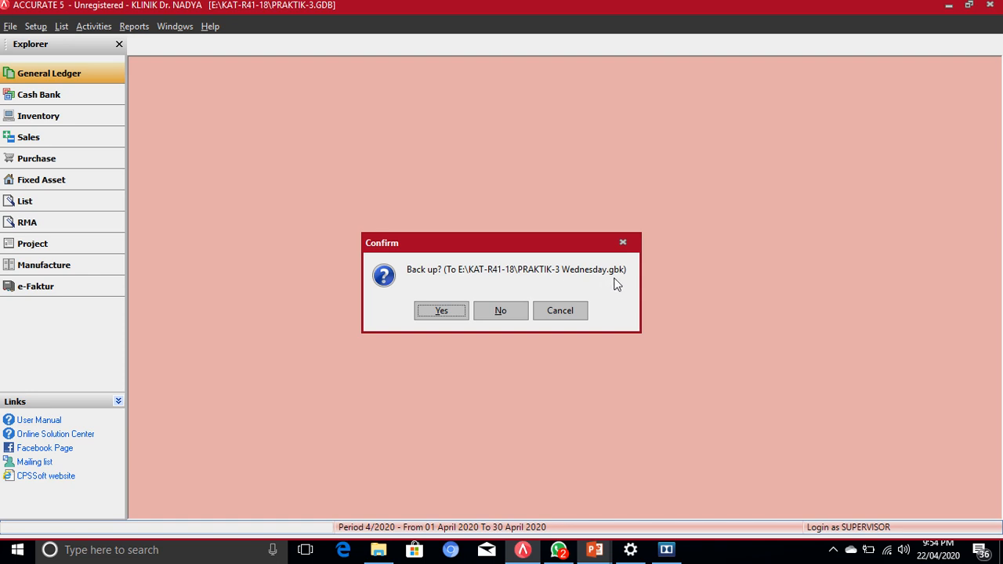
# Step: Back up PRAKTIK-3 to PRAKTIK-3 Wednesday.gbk and acknowledge the successful backup
pyautogui.click(441, 311)
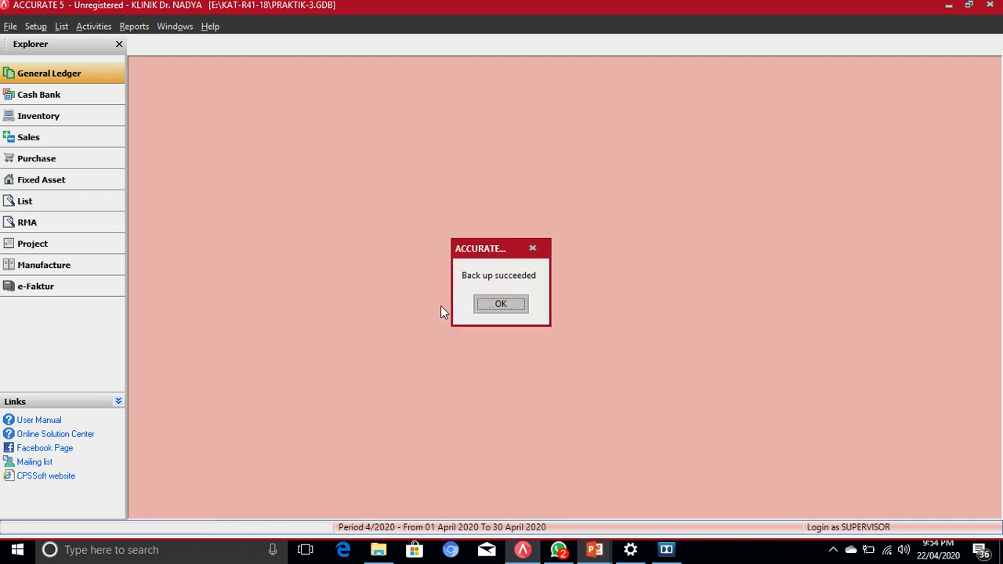
pyautogui.click(501, 306)
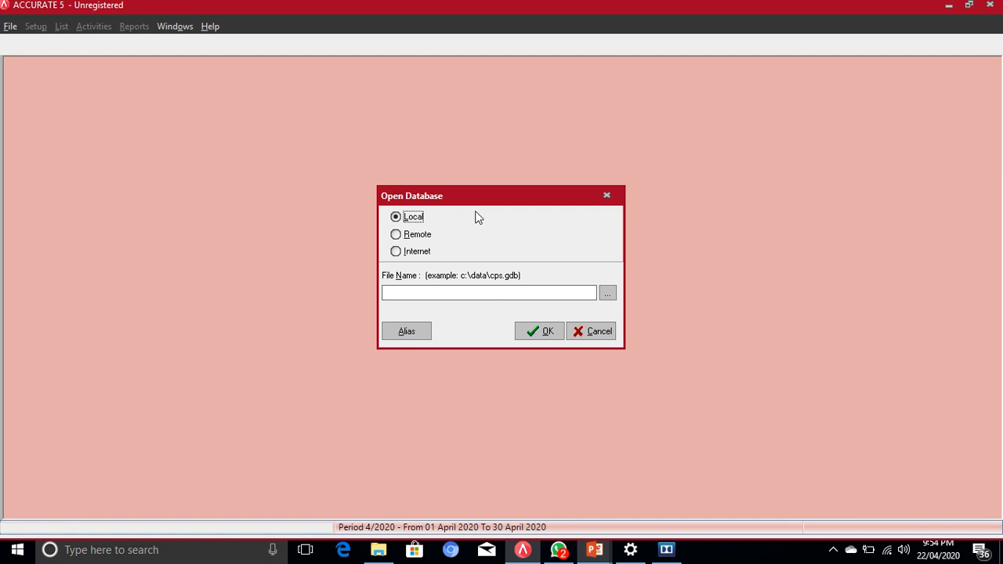
# Step: Browse the KAT-R41-18 folder for a company database file
pyautogui.click(610, 295)
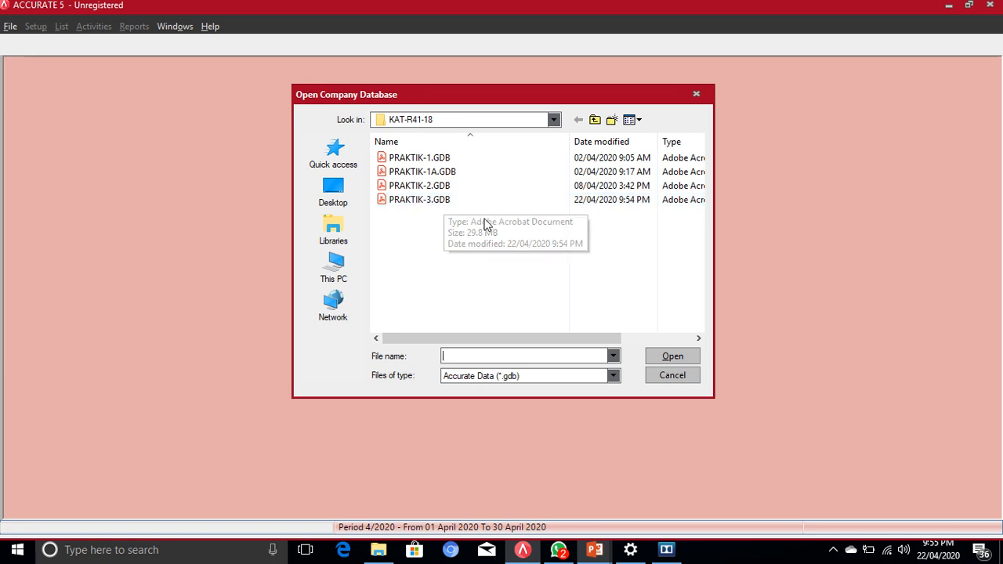
# Step: Copy PRAKTIK-3.GDB and paste it into the folder as PRAKTIK-3 - Copy.GDB
pyautogui.click(433, 199)
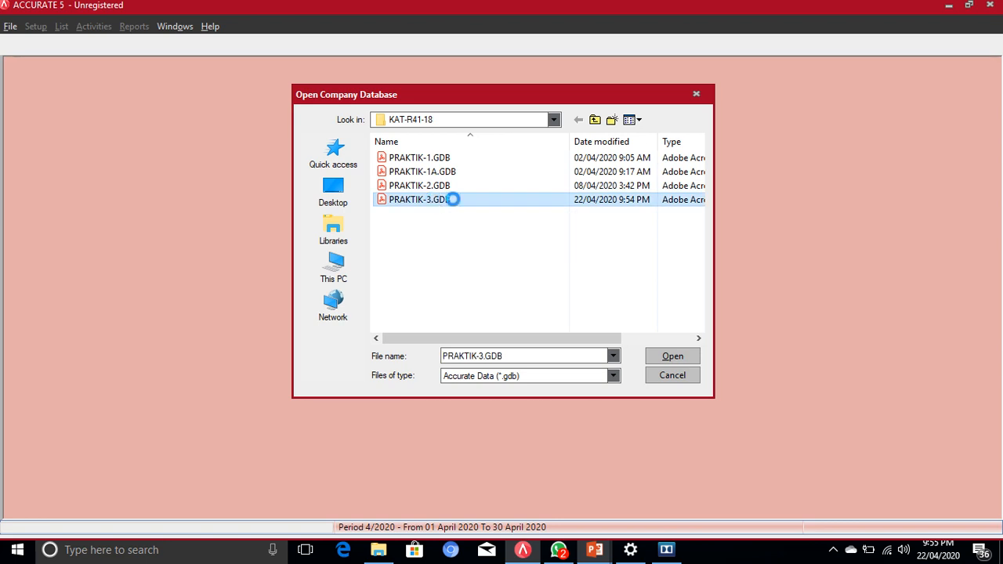
pyautogui.rightClick(453, 199)
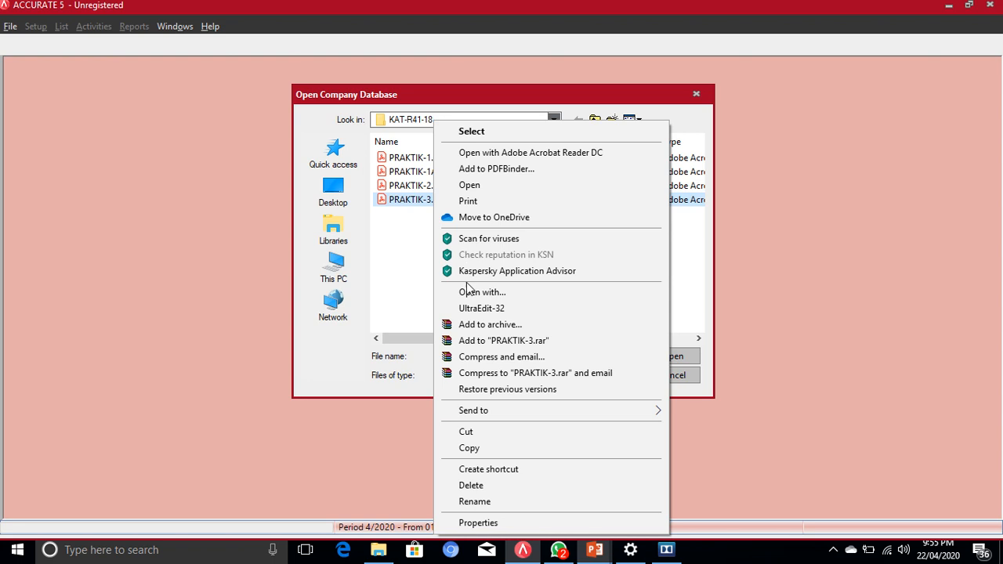
pyautogui.click(468, 450)
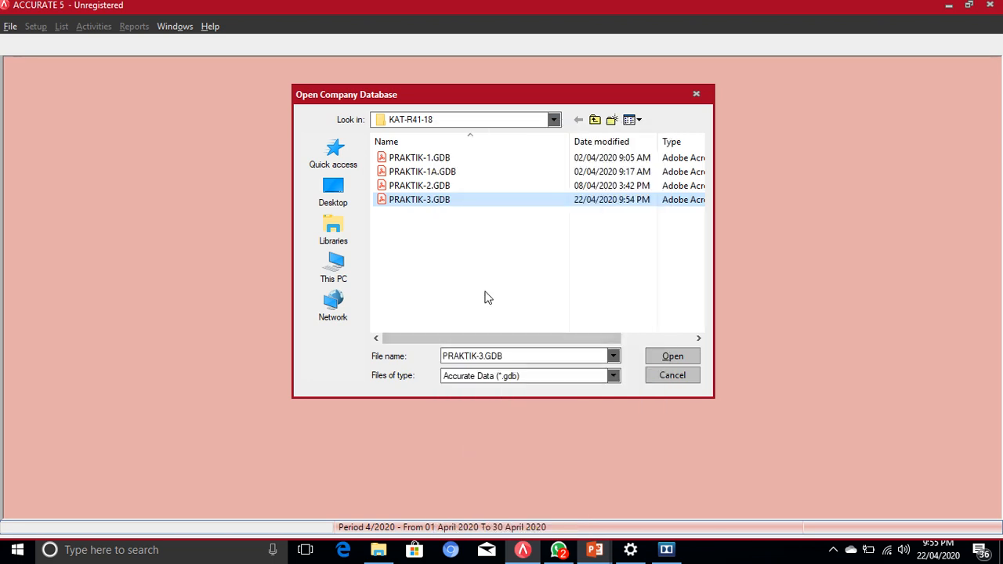
pyautogui.rightClick(455, 241)
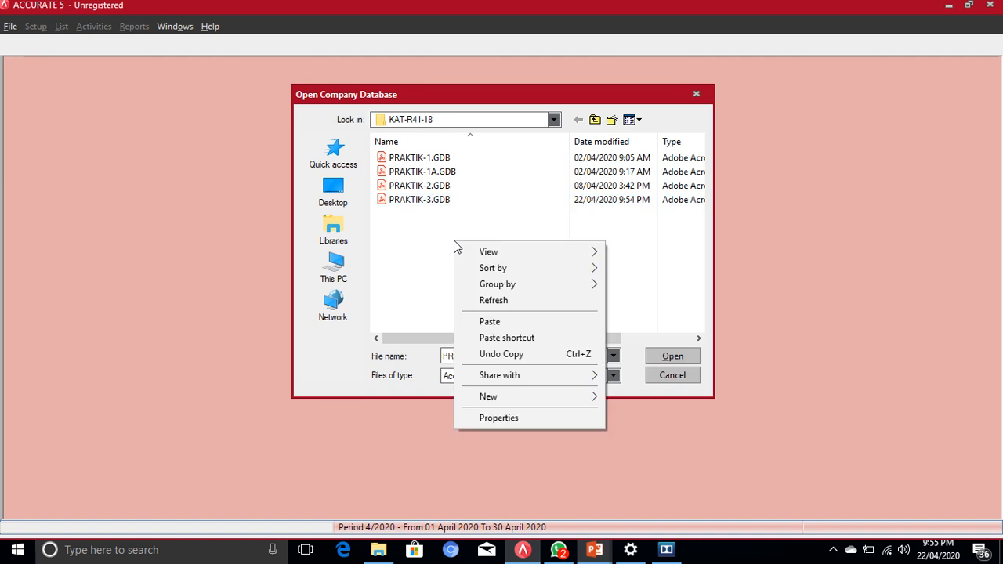
pyautogui.click(490, 322)
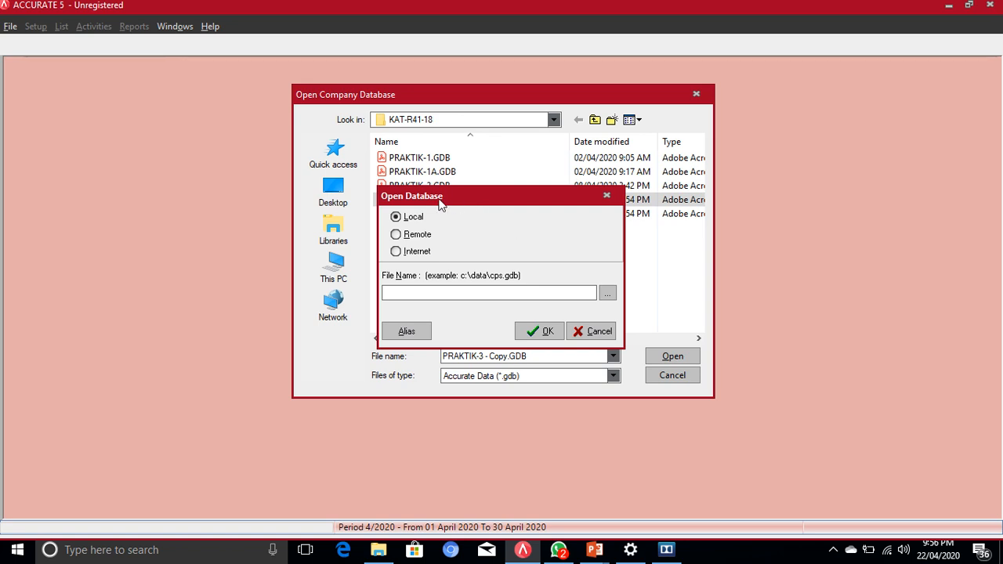
pyautogui.press('Escape')
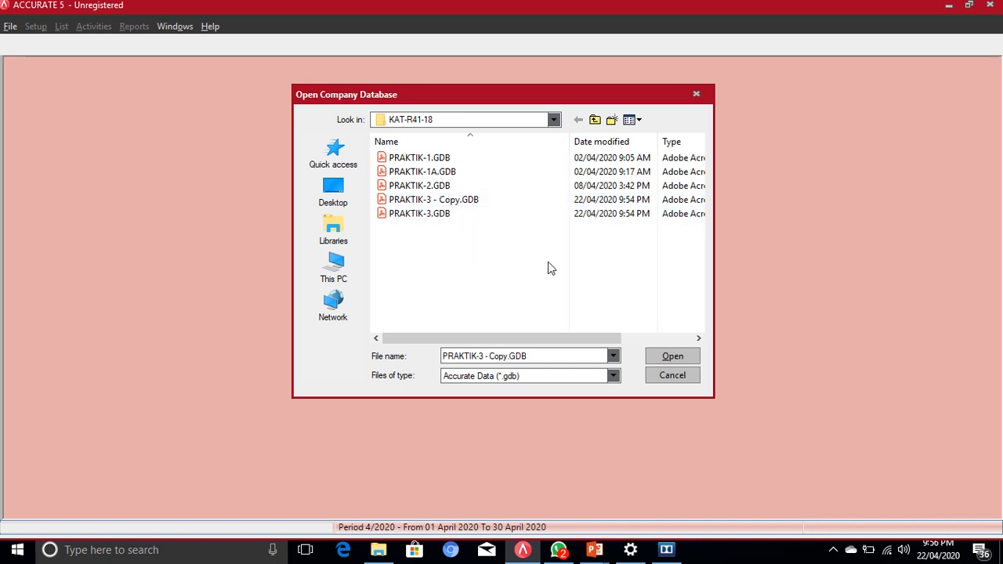
# Step: Rename the file PRAKTIK-3 - Copy.GDB to PRAKTIK-4.GDB
pyautogui.rightClick(430, 202)
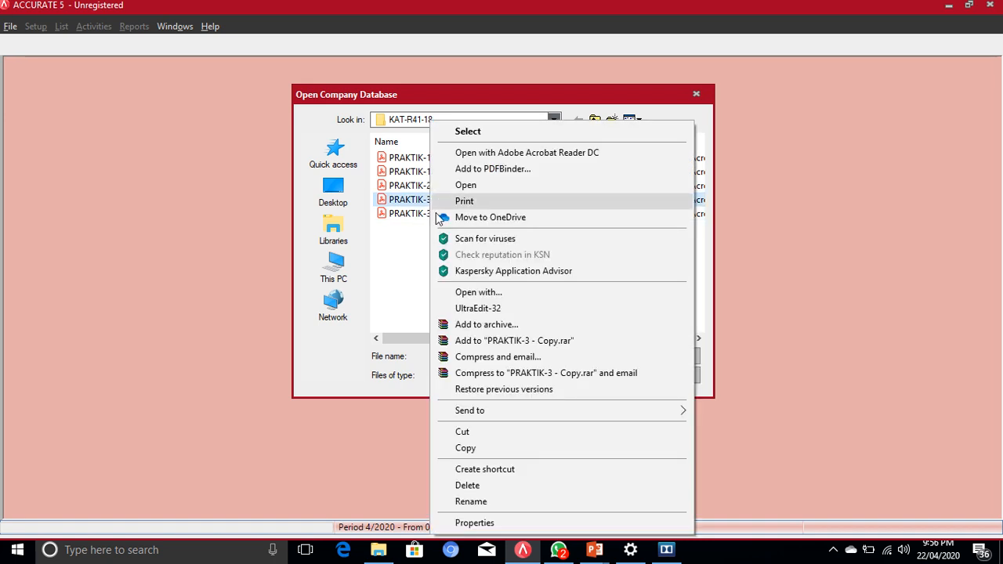
pyautogui.click(406, 292)
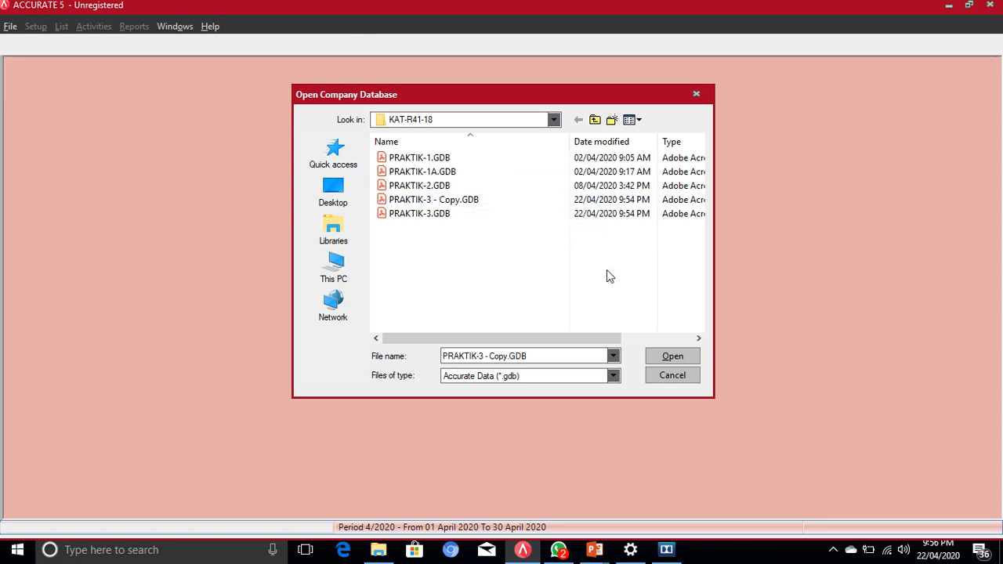
pyautogui.click(434, 206)
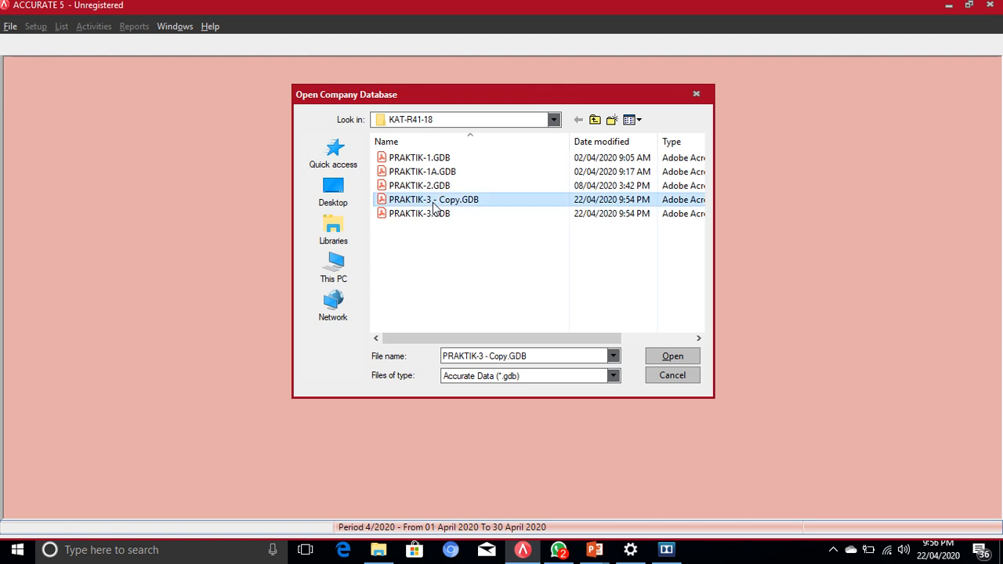
pyautogui.rightClick(435, 205)
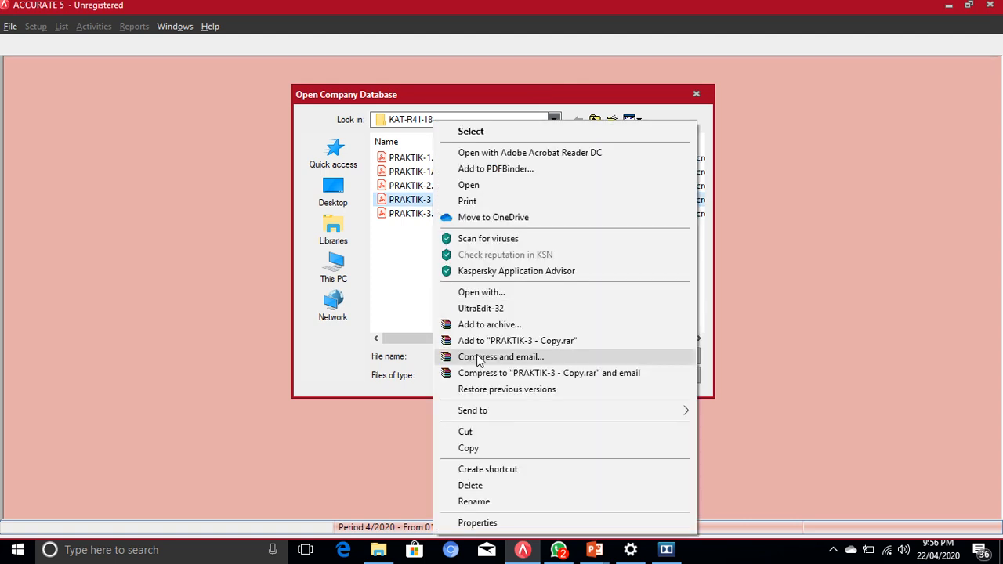
pyautogui.click(474, 502)
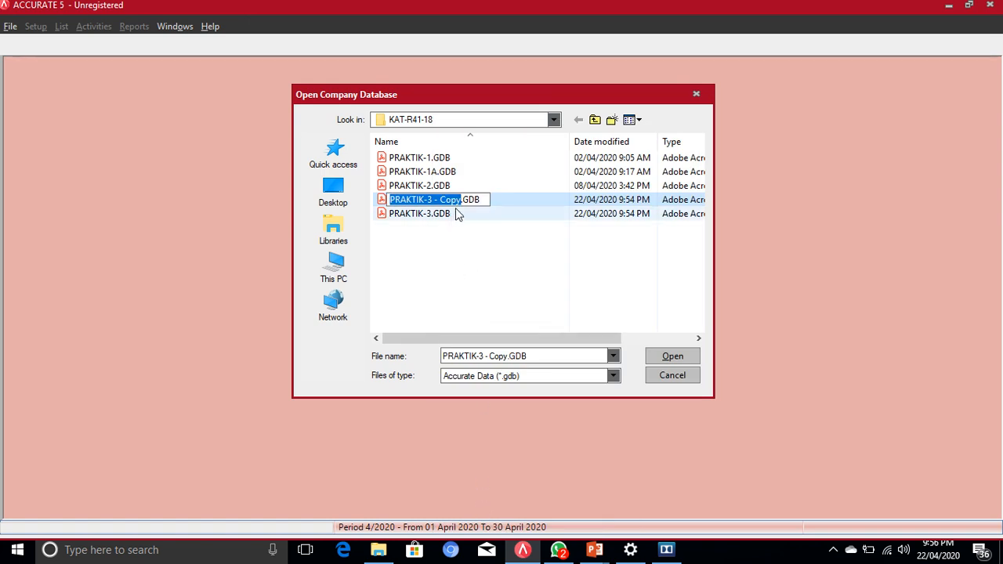
pyautogui.click(459, 200)
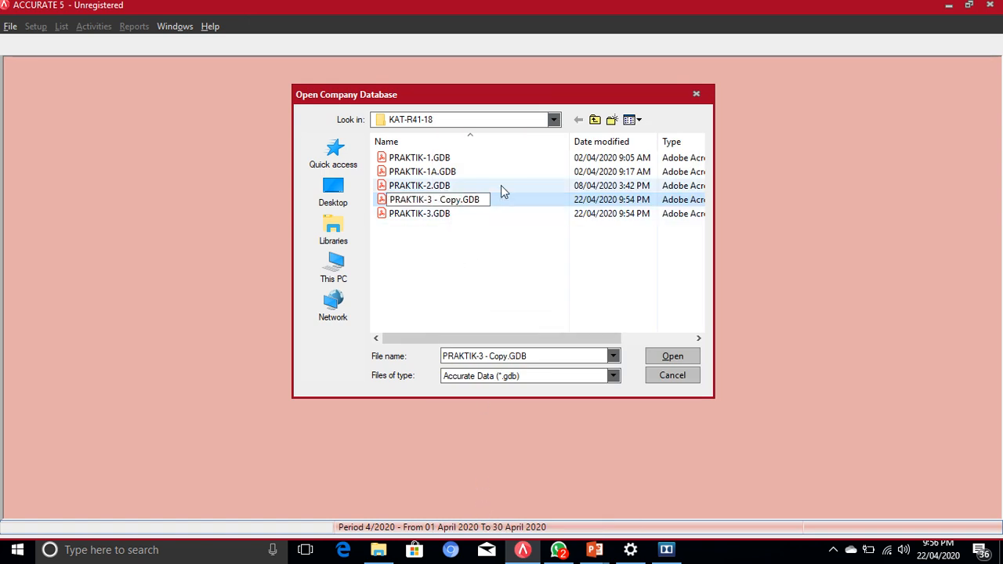
pyautogui.press('BackSpace')
pyautogui.press('BackSpace')
pyautogui.press('BackSpace')
pyautogui.press('BackSpace')
pyautogui.press('BackSpace')
pyautogui.press('BackSpace')
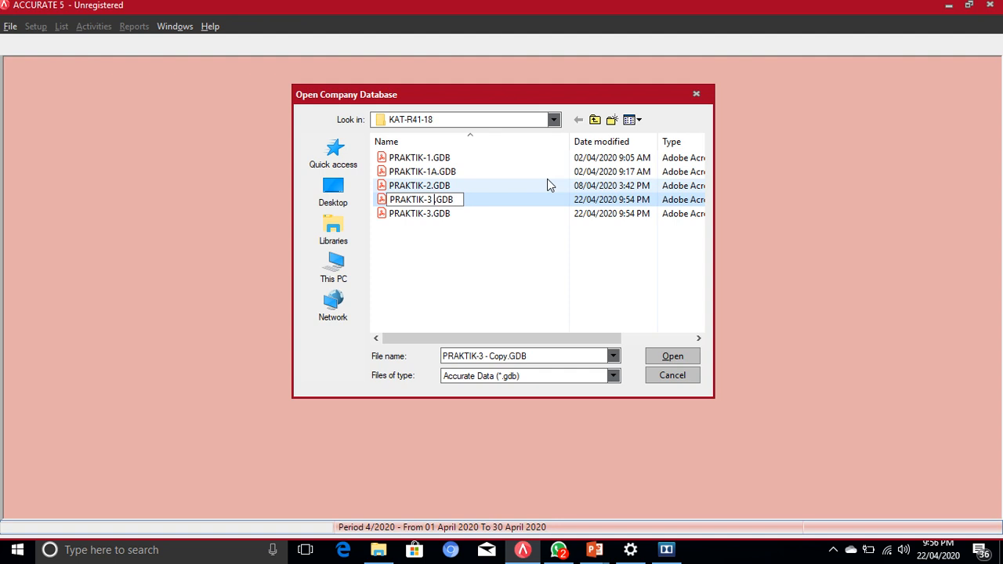
pyautogui.press('BackSpace')
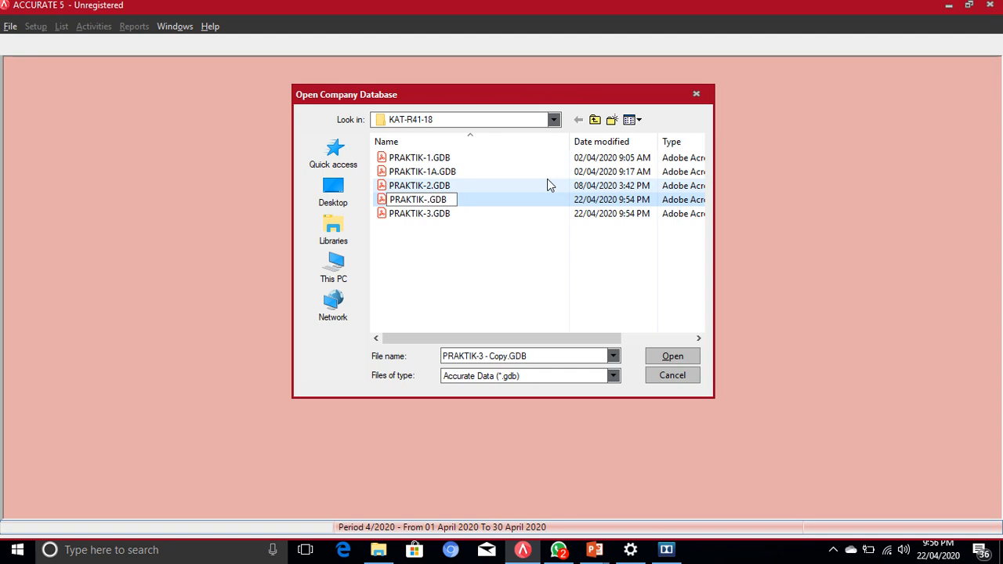
pyautogui.write('4')
pyautogui.press('Return')
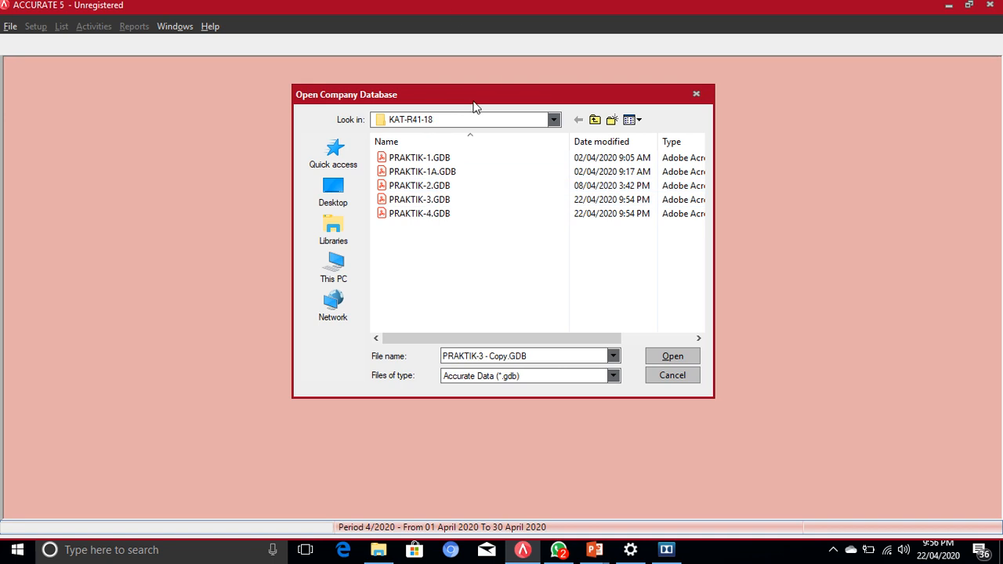
# Step: Select PRAKTIK-4.GDB and open it to reach its login prompt
pyautogui.doubleClick(420, 213)
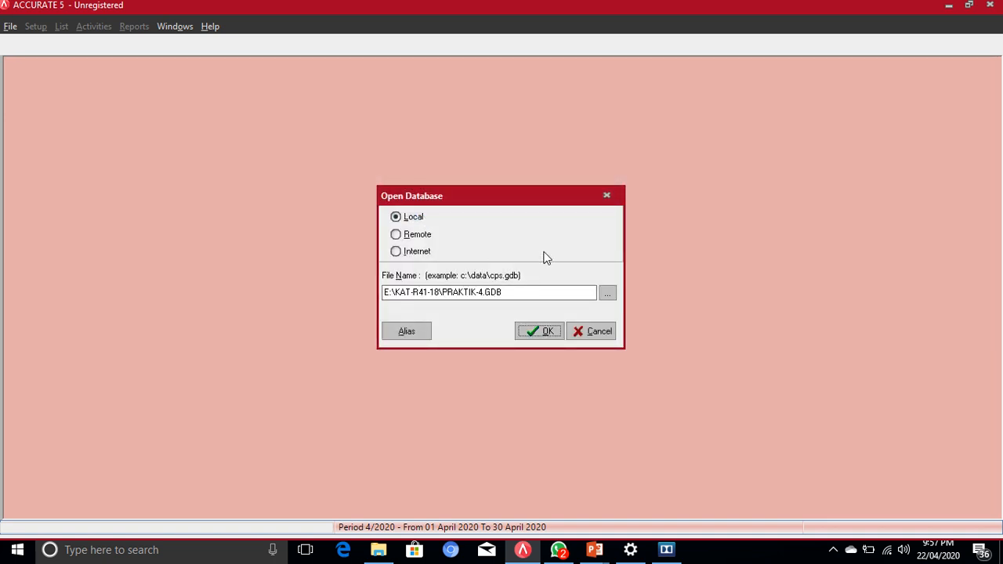
pyautogui.click(540, 331)
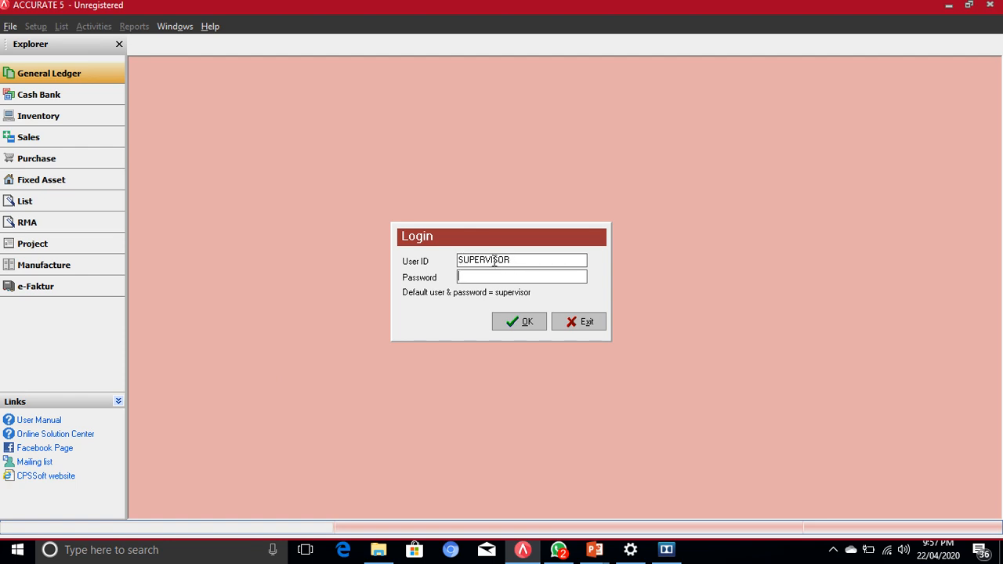
# Step: Log in to PRAKTIK-4 keeping the existing user ID and entering the account password
pyautogui.moveTo(523, 260); pyautogui.dragTo(445, 258)
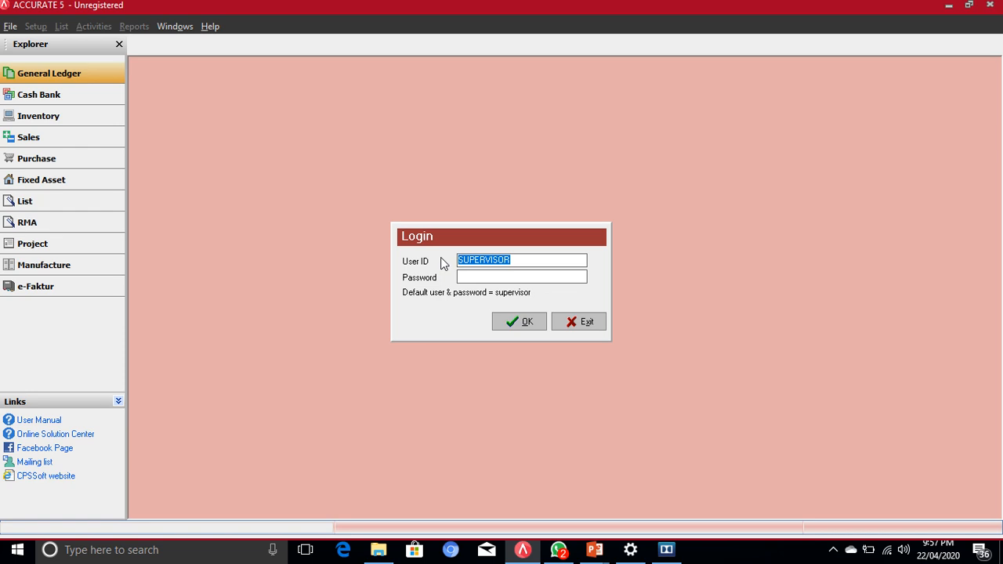
pyautogui.press('BackSpace')
pyautogui.hotkey('ctrl', 'z')
pyautogui.click(473, 275)
pyautogui.write('supervisor')
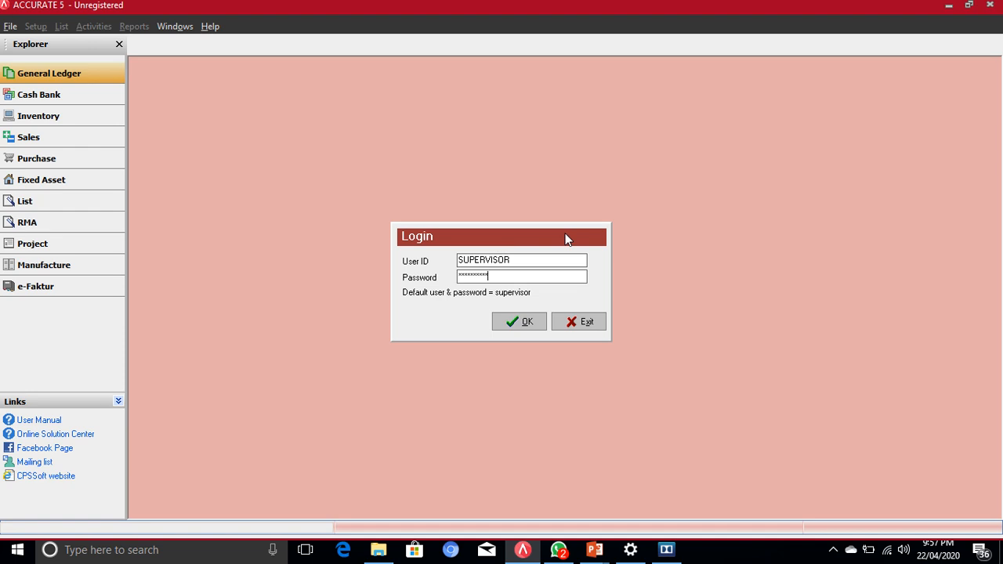
pyautogui.click(529, 322)
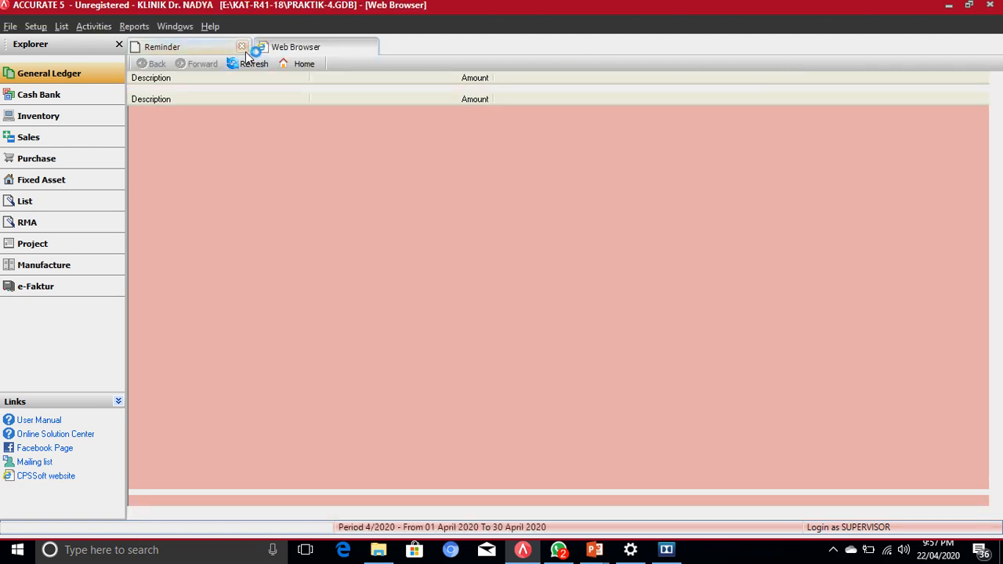
# Step: Switch to the Reminder tab, then show the General Ledger Explorer overview
pyautogui.click(213, 40)
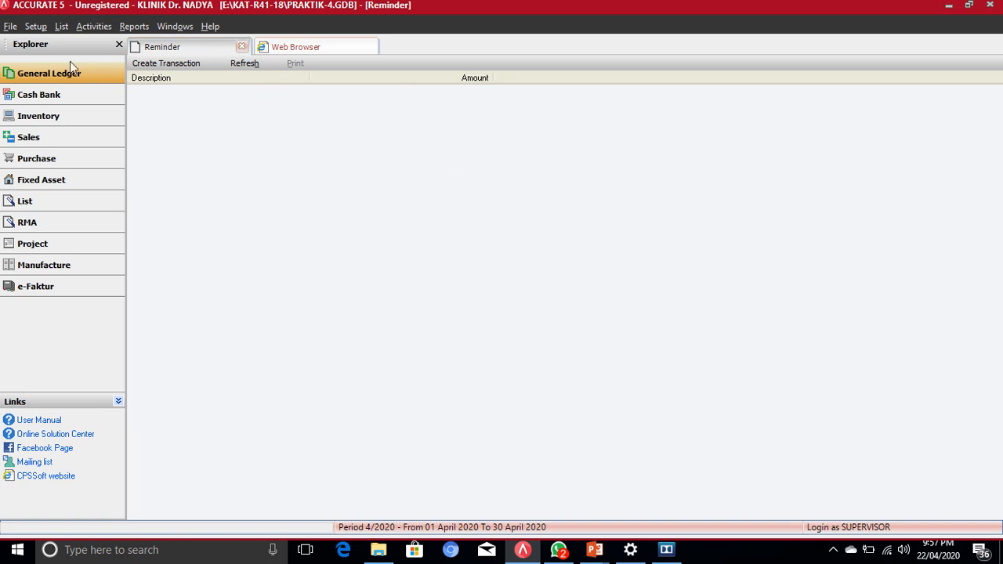
pyautogui.click(43, 79)
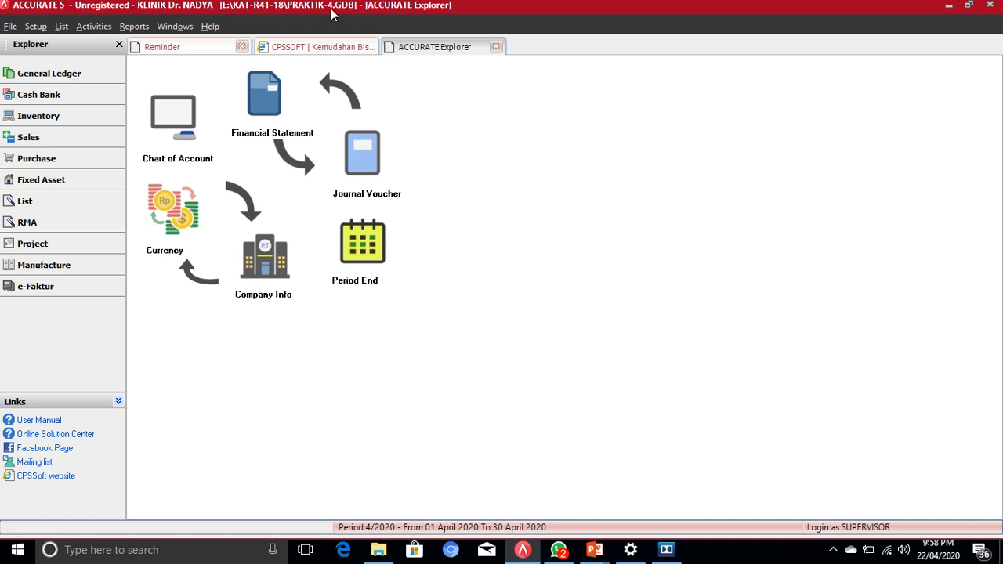
# Step: Open Chart of Account in its own tab and return to the General Ledger overview
pyautogui.doubleClick(179, 112)
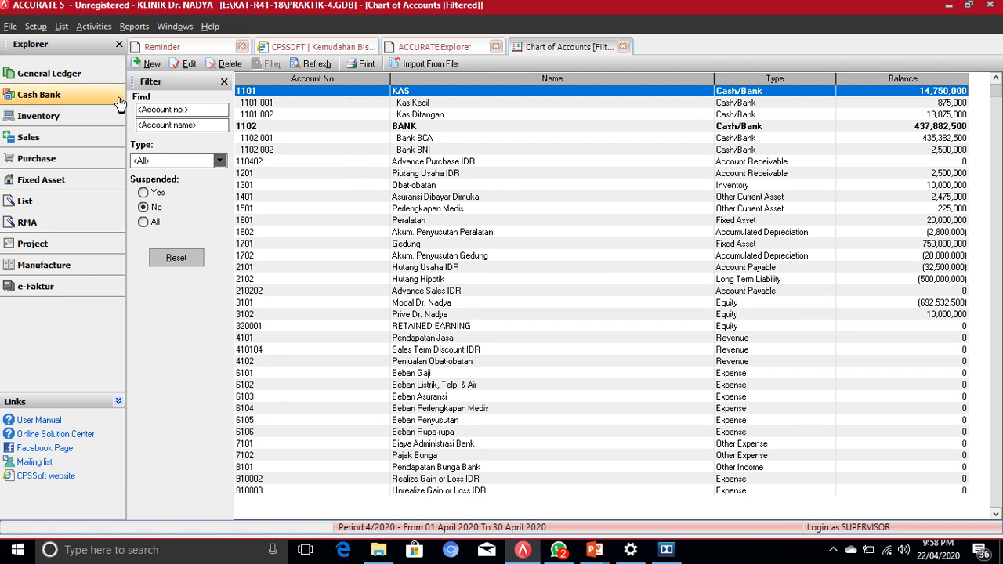
pyautogui.click(45, 76)
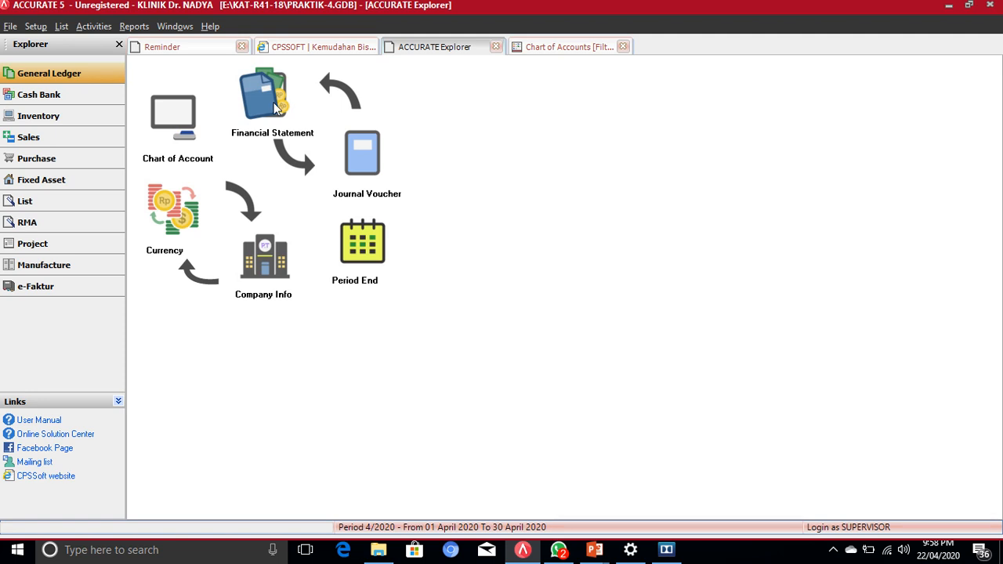
# Step: View and close the Financial Statement report index, then open the Reports menu
pyautogui.click(276, 109)
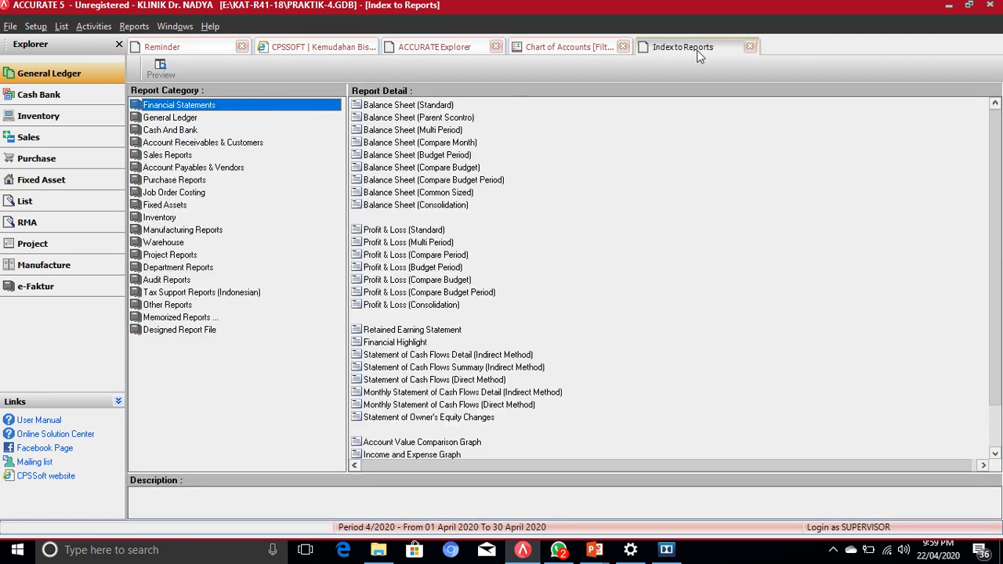
pyautogui.click(750, 48)
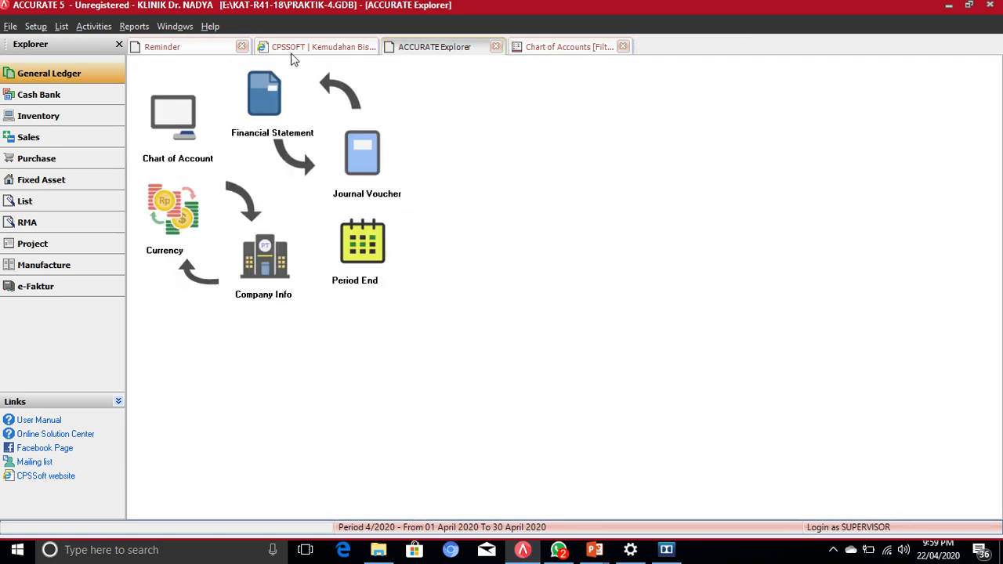
pyautogui.click(133, 26)
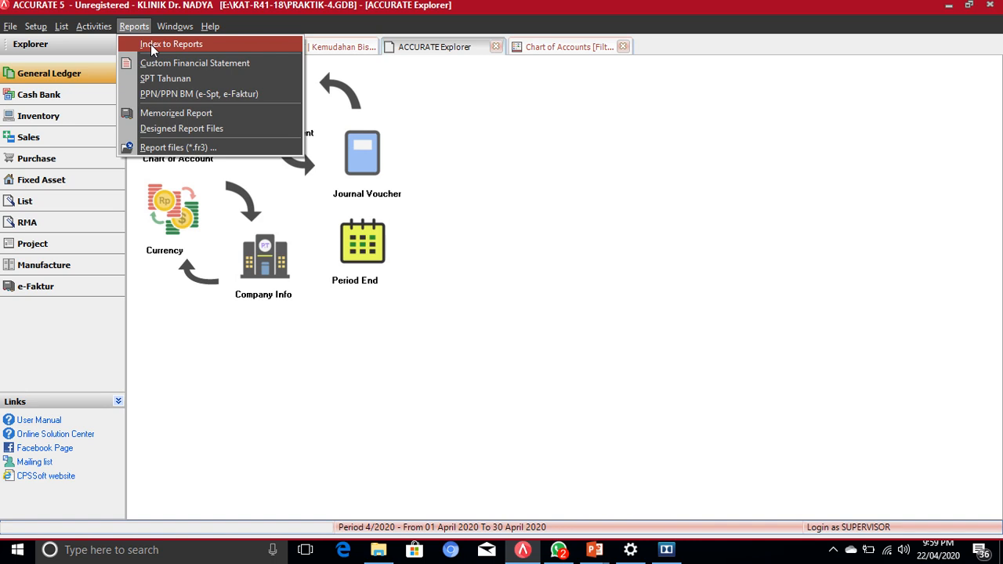
pyautogui.click(43, 93)
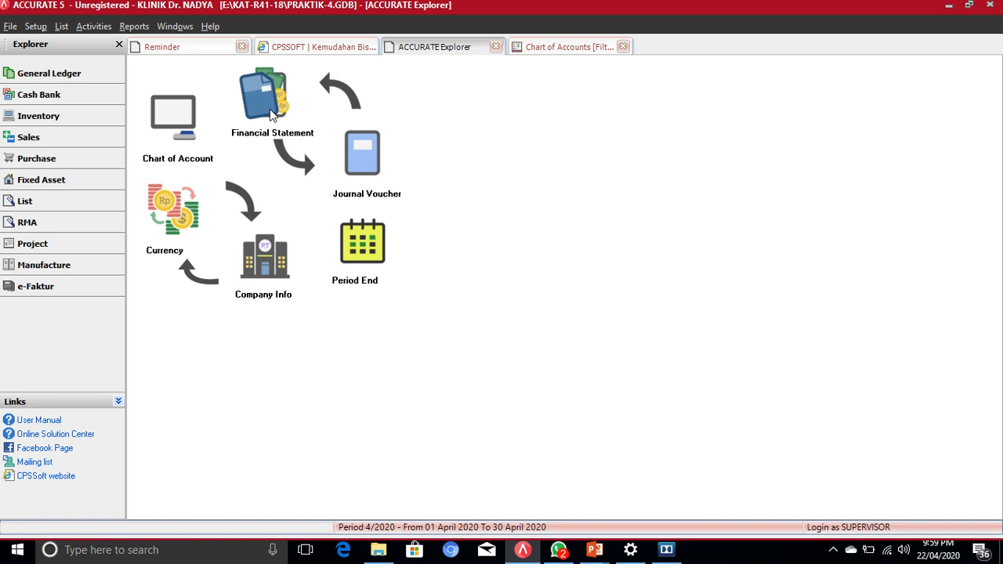
pyautogui.click(135, 28)
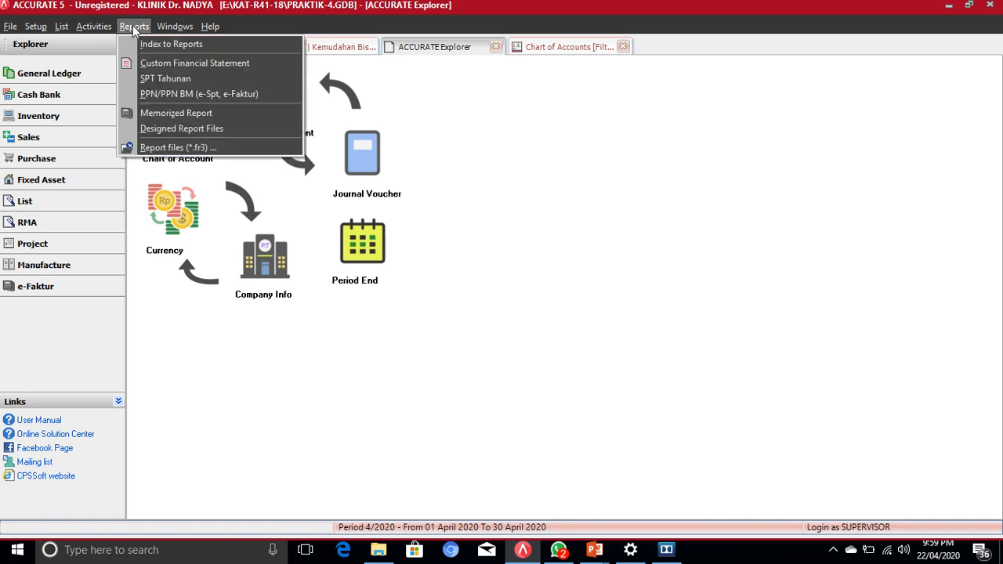
# Step: Open Reports > Index to Reports and browse the Financial Statements report list
pyautogui.click(146, 44)
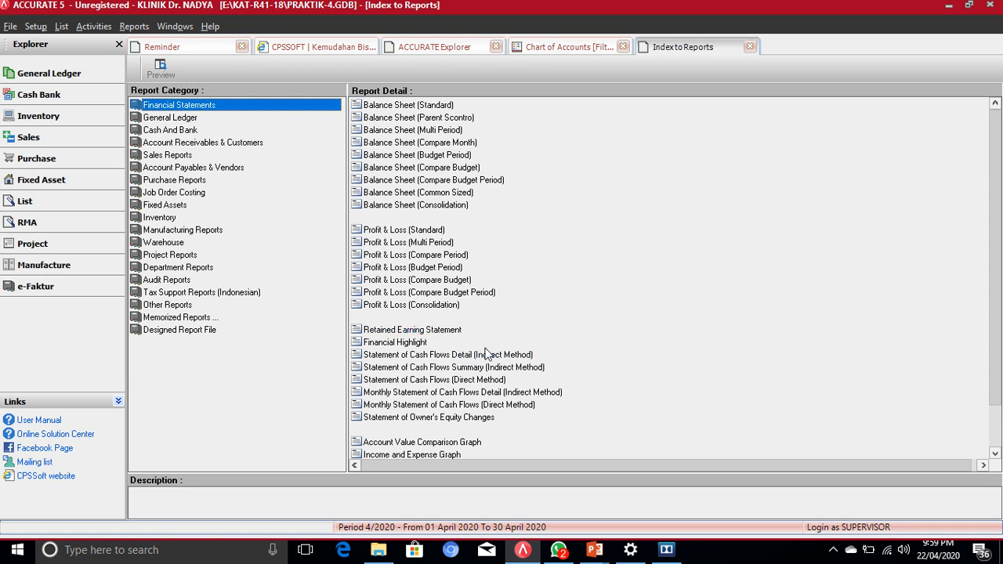
pyautogui.scroll(-1, 508, 354)
pyautogui.scroll(-1, 507, 354)
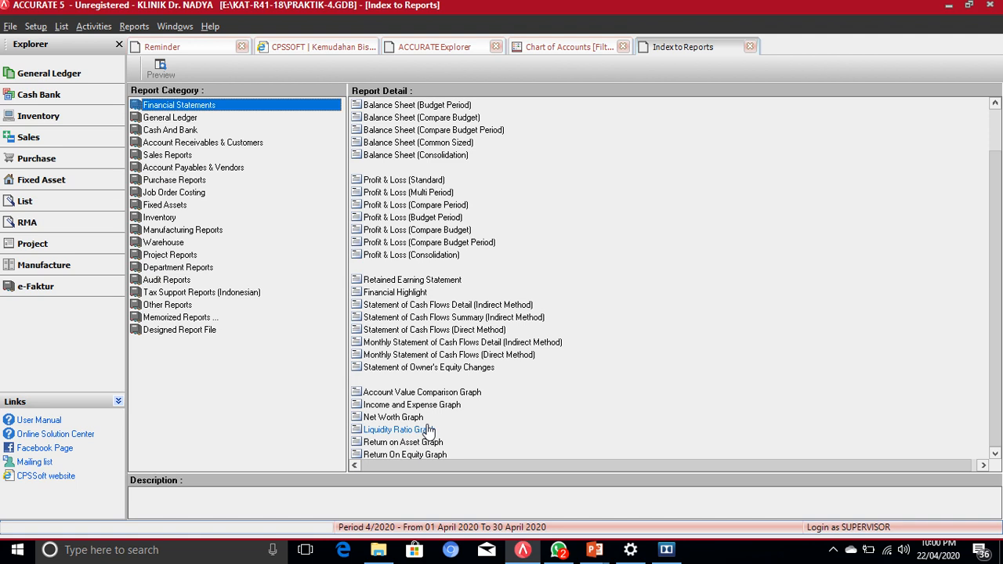
pyautogui.scroll(2, 634, 161)
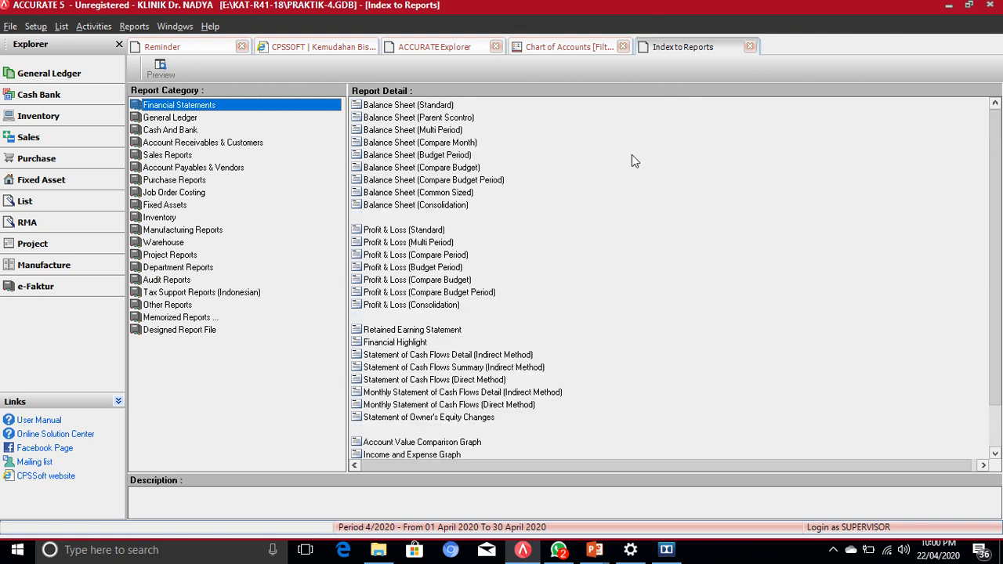
# Step: Select Balance Sheet (Standard), the Simple Balance Sheet, in the Report Detail list
pyautogui.click(395, 110)
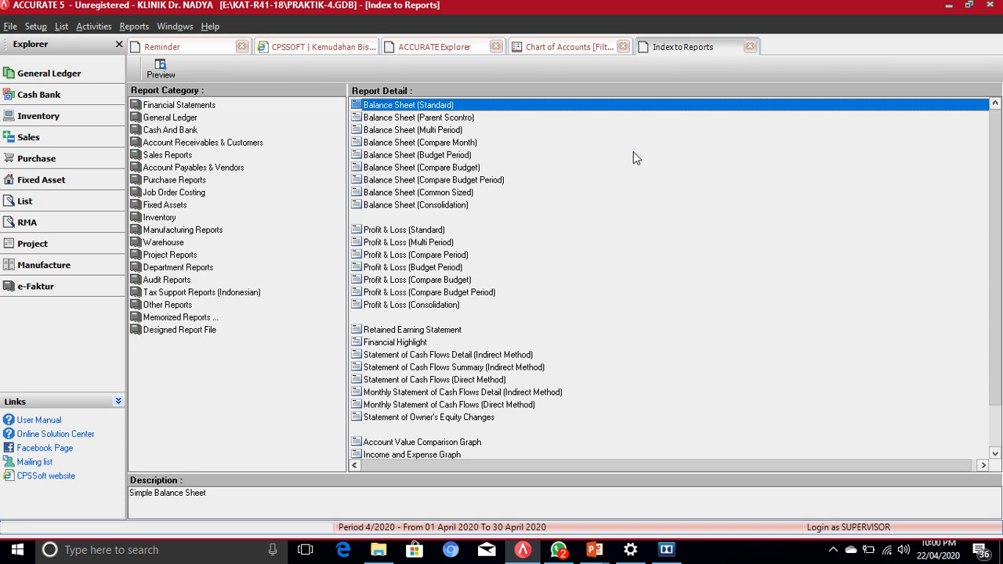
pyautogui.moveTo(728, 4)
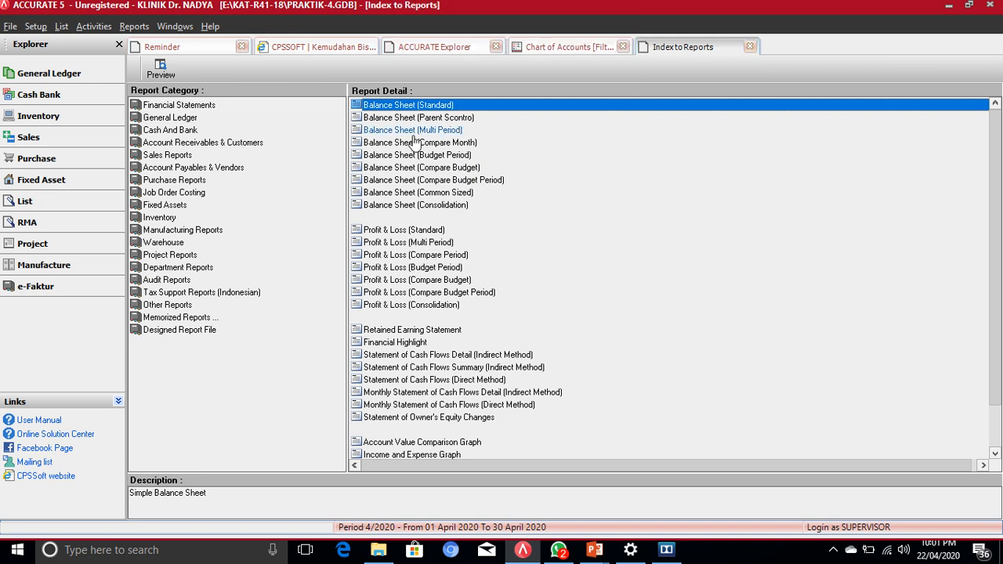
pyautogui.click(405, 109)
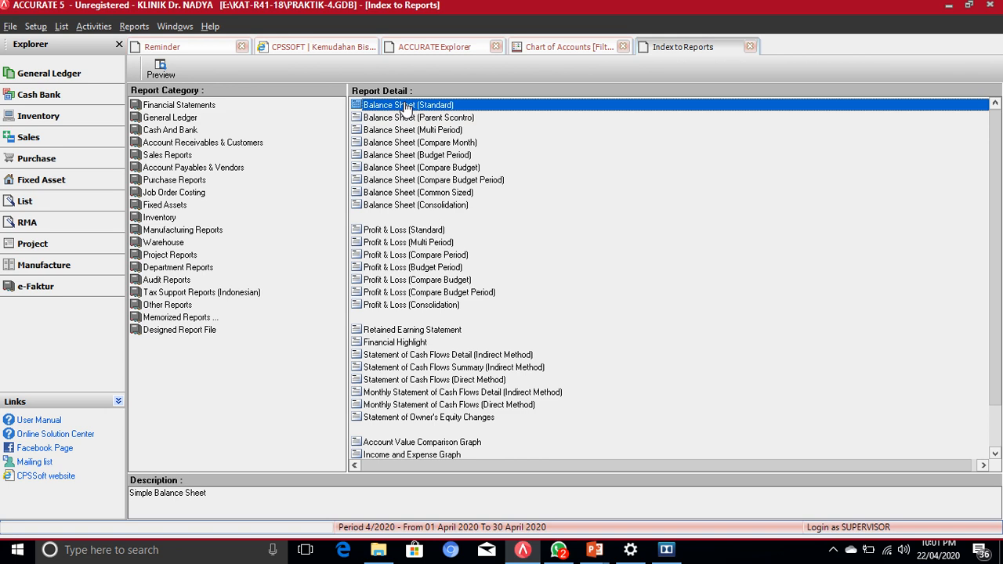
# Step: Generate the Balance Sheet (Standard) report with As Of date 31/01/19
pyautogui.doubleClick(403, 105)
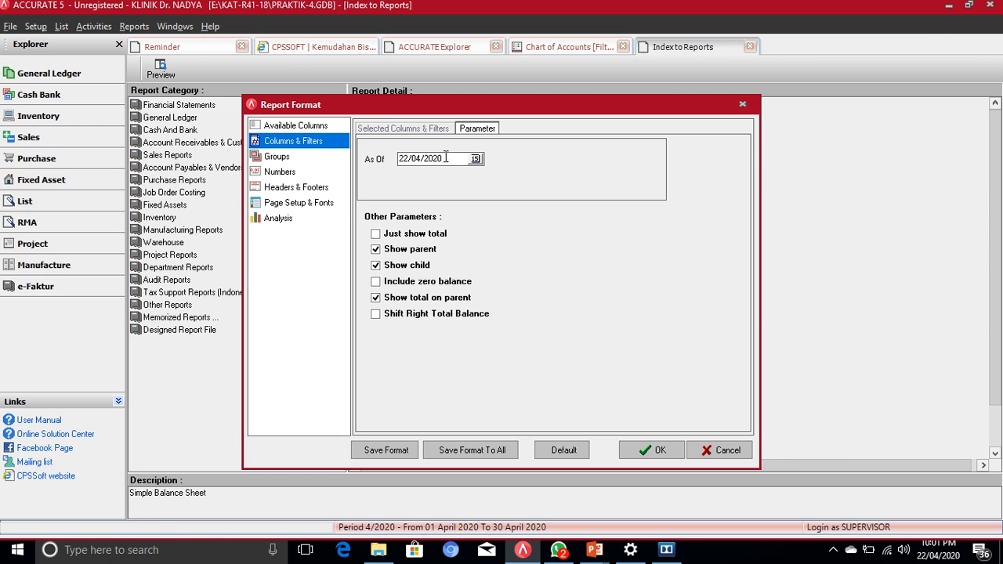
pyautogui.moveTo(444, 159); pyautogui.dragTo(388, 156)
pyautogui.write('31/01/19')
pyautogui.click(651, 449)
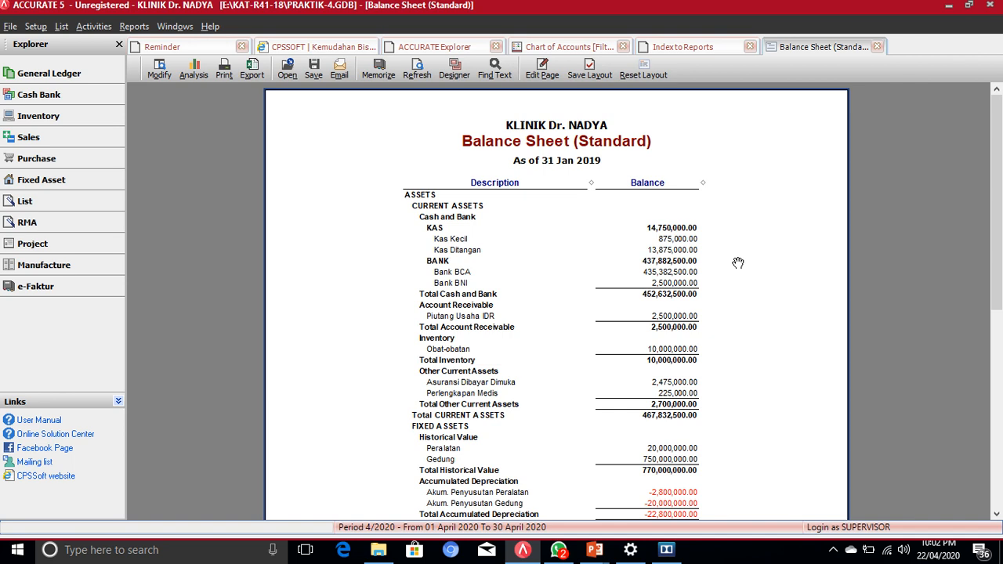
pyautogui.scroll(-1, 738, 262)
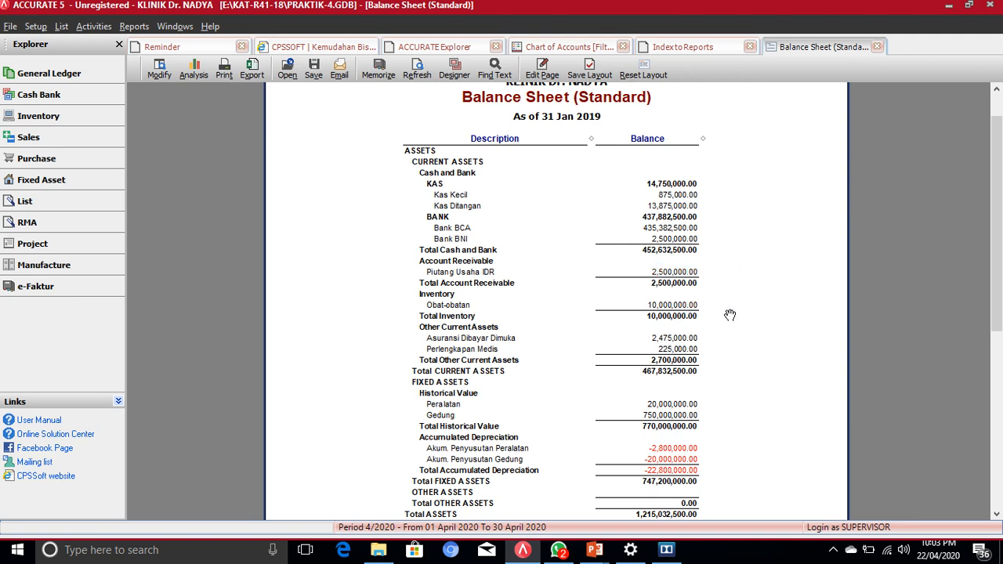
pyautogui.scroll(-3, 729, 315)
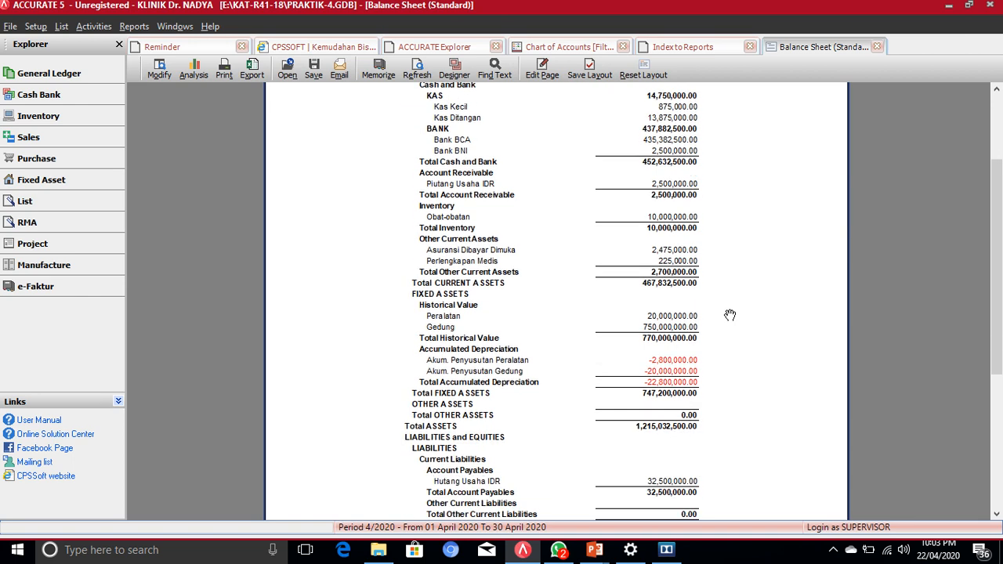
pyautogui.scroll(-2, 729, 315)
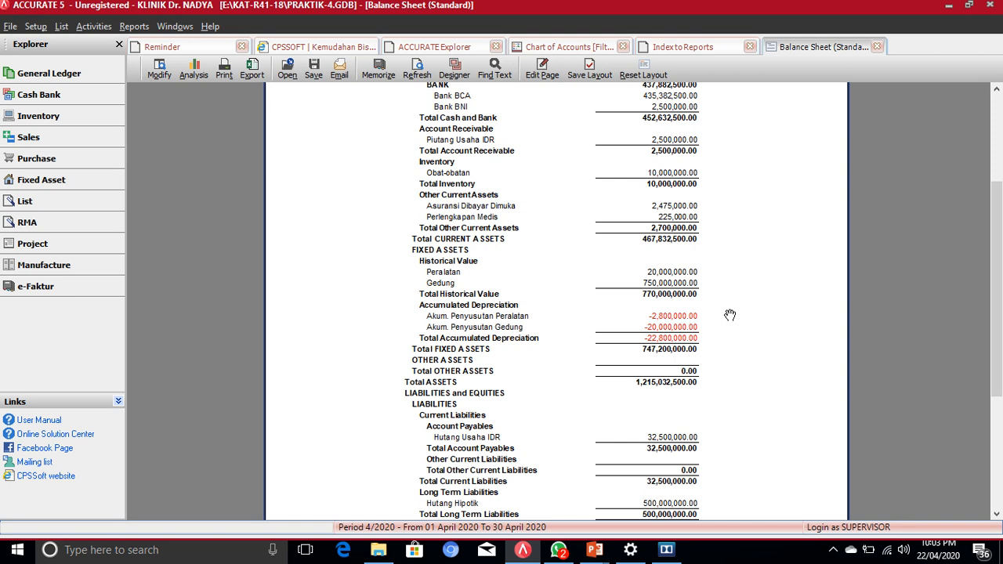
pyautogui.scroll(-3, 729, 315)
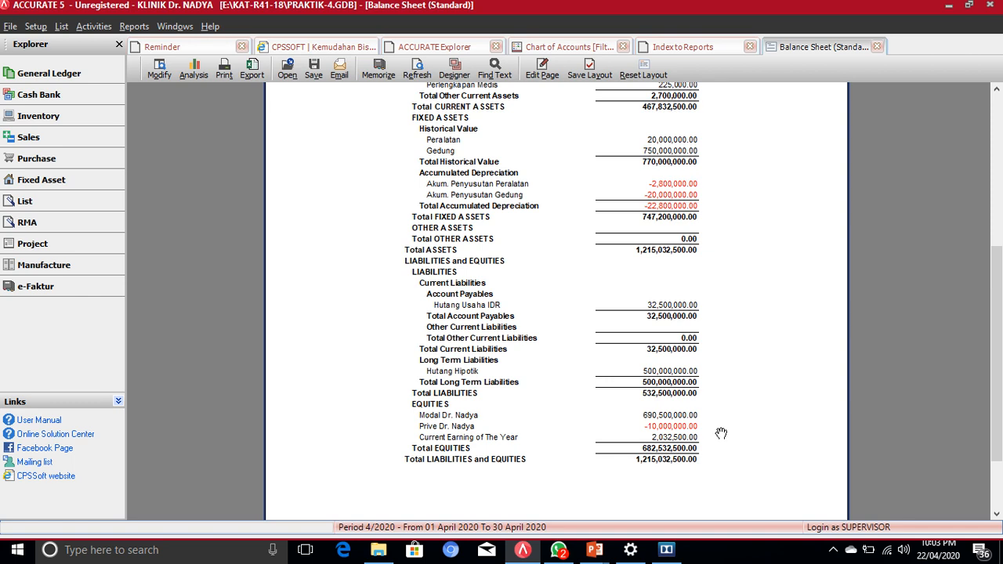
pyautogui.scroll(3, 720, 434)
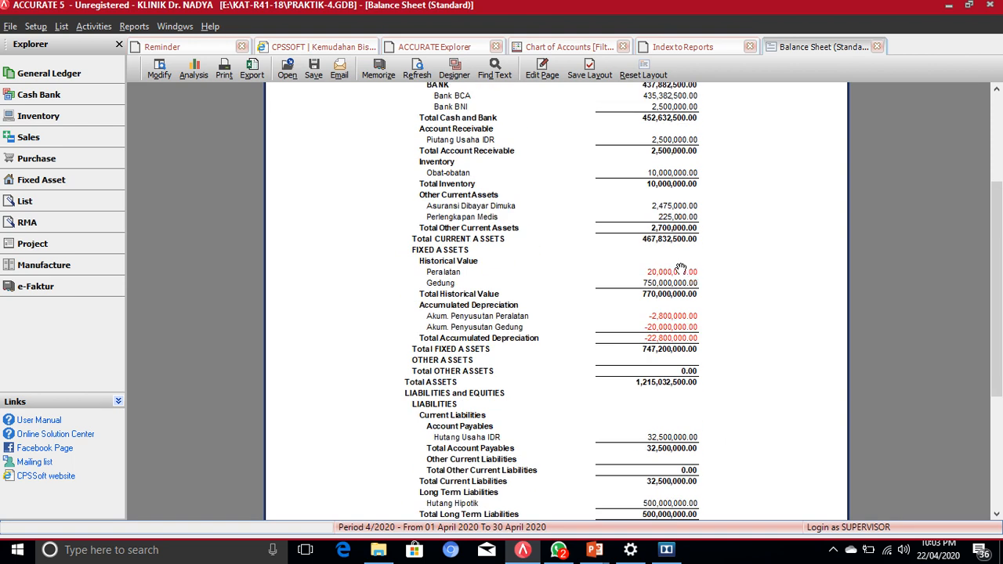
pyautogui.scroll(4, 666, 264)
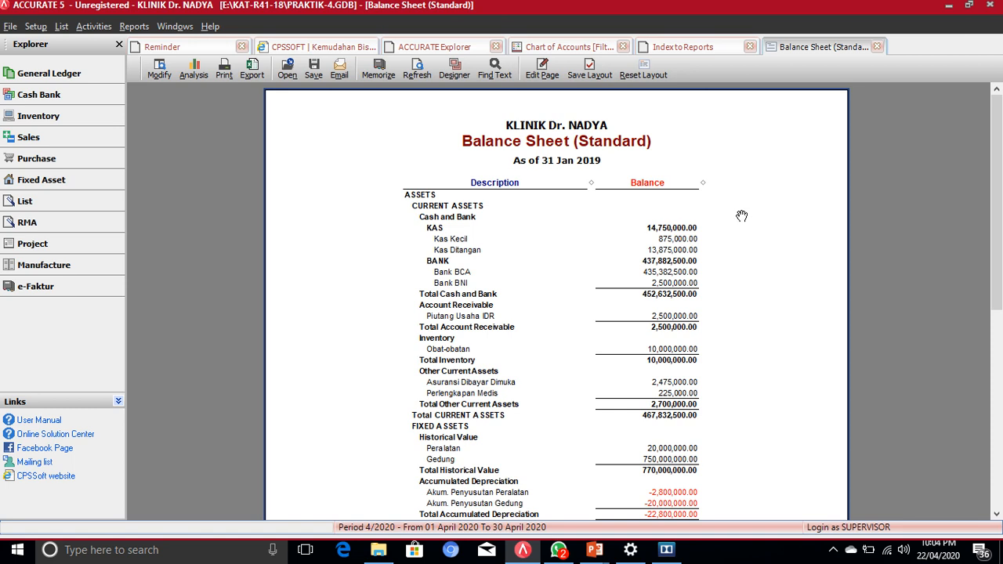
pyautogui.scroll(-10, 741, 216)
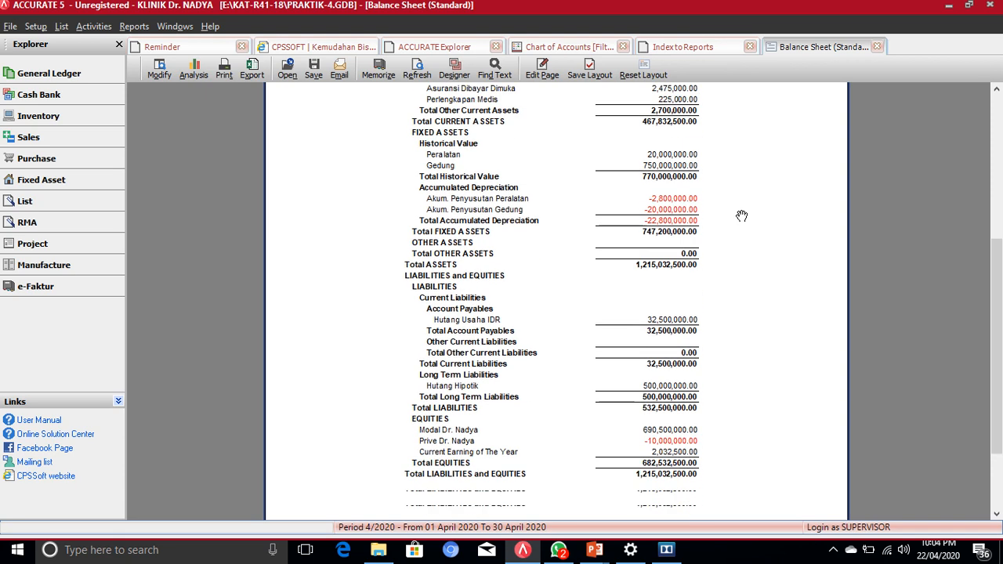
pyautogui.scroll(-2, 741, 216)
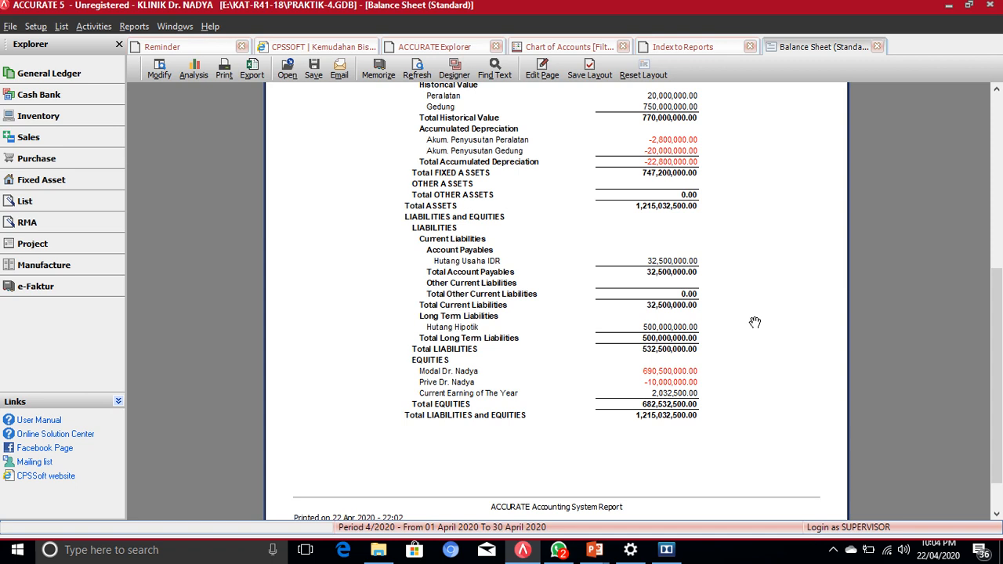
pyautogui.scroll(5, 755, 322)
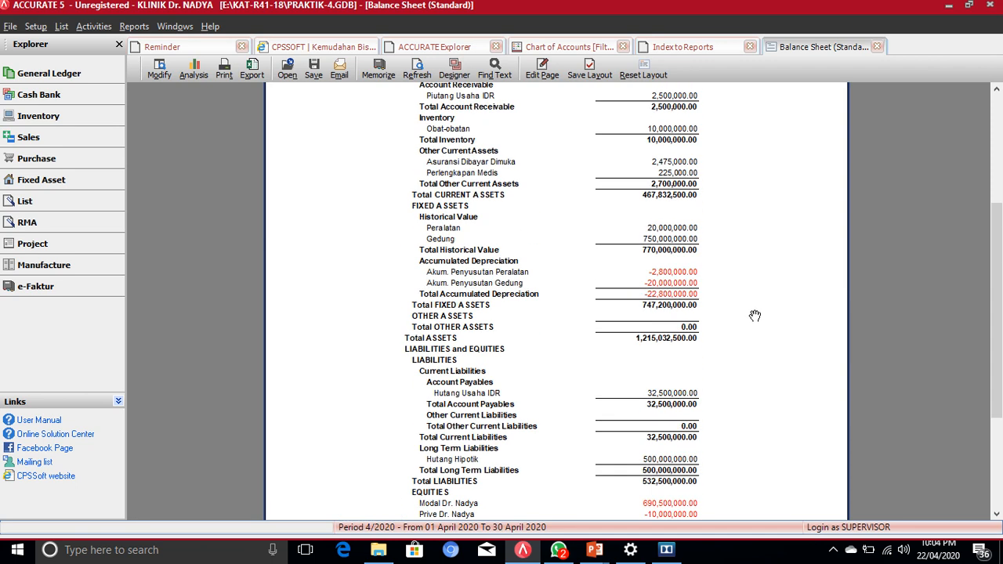
pyautogui.scroll(2, 753, 318)
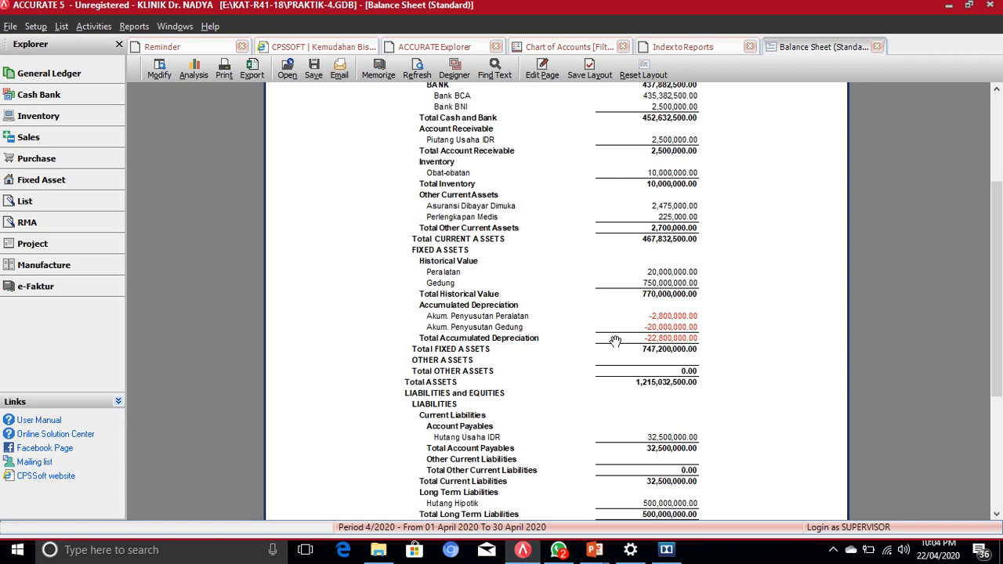
pyautogui.scroll(-5, 619, 342)
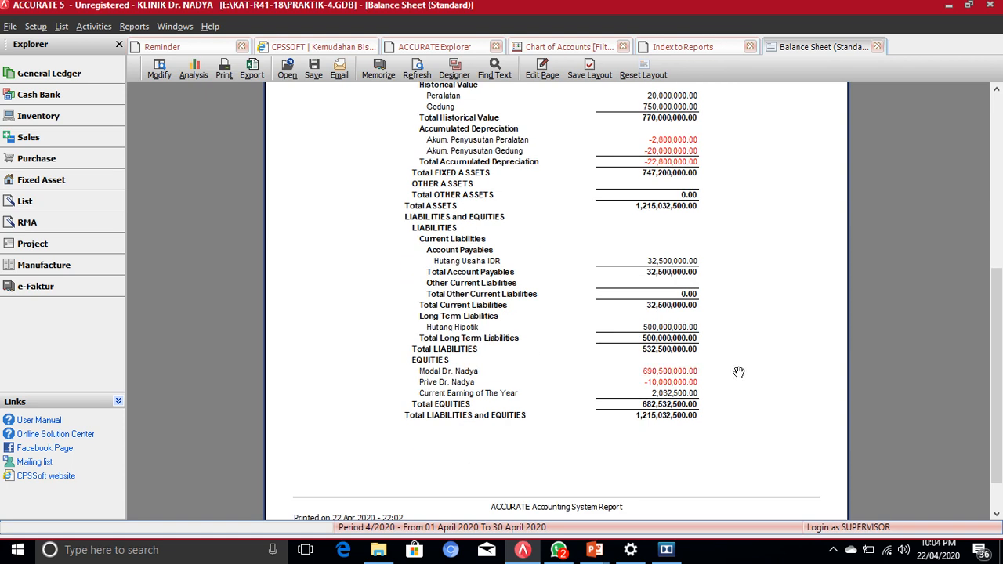
pyautogui.moveTo(705, 387); pyautogui.dragTo(623, 386)
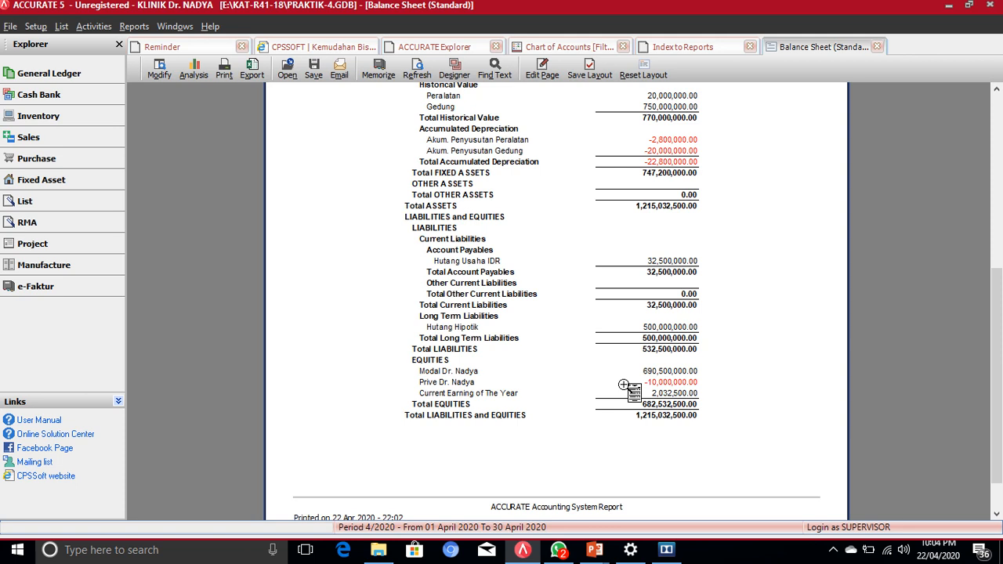
pyautogui.moveTo(623, 384); pyautogui.dragTo(650, 388)
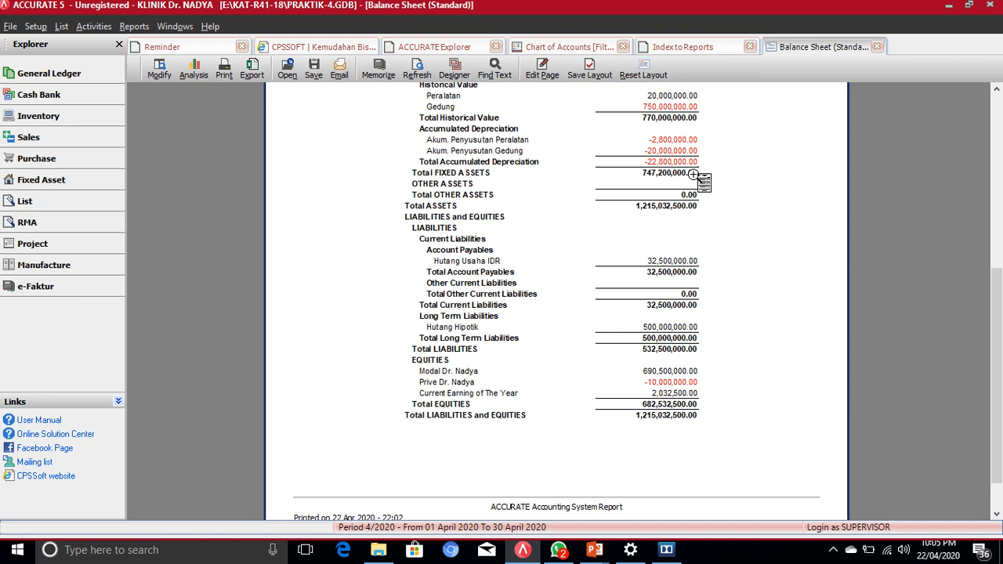
pyautogui.scroll(2, 736, 208)
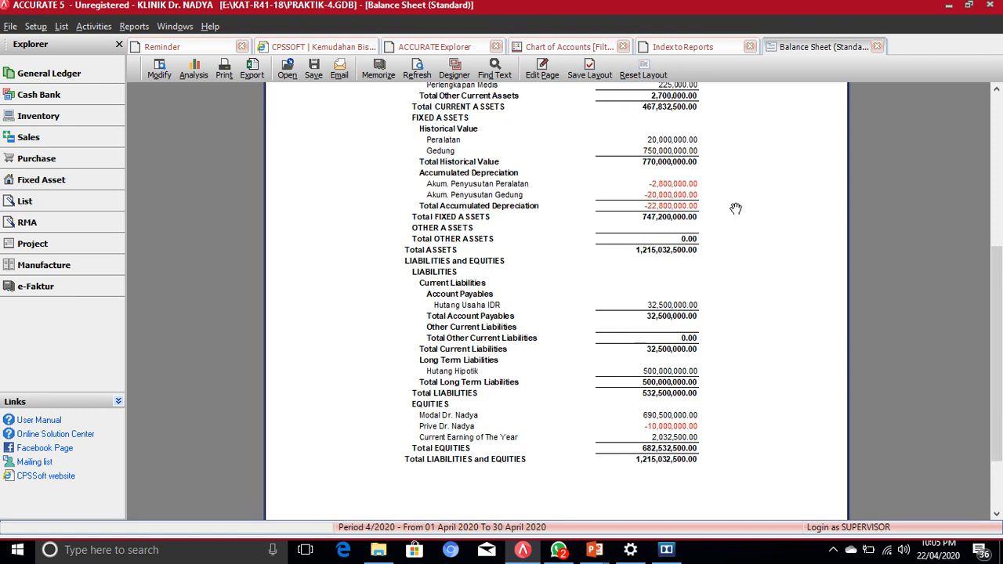
pyautogui.scroll(2, 763, 207)
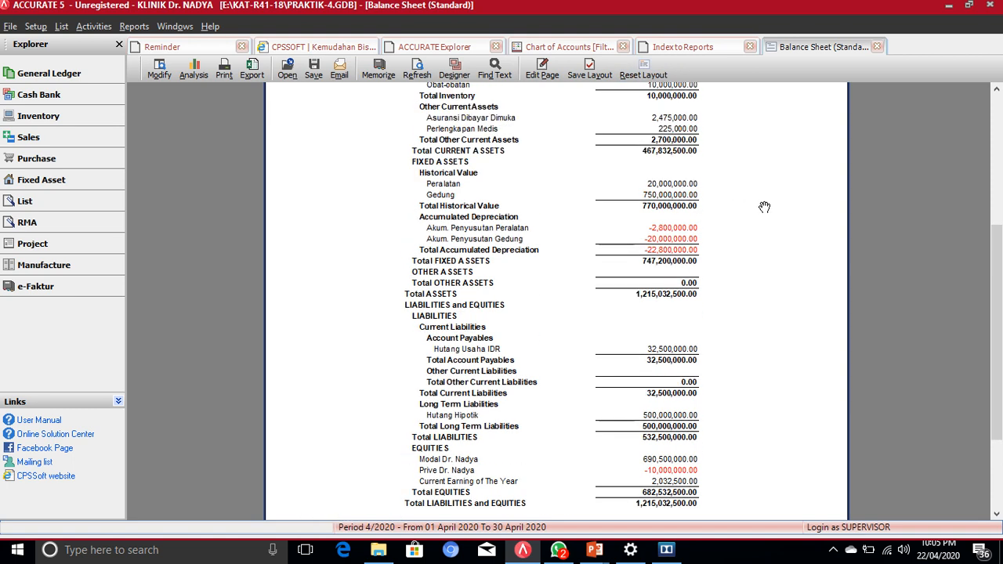
pyautogui.scroll(2, 764, 207)
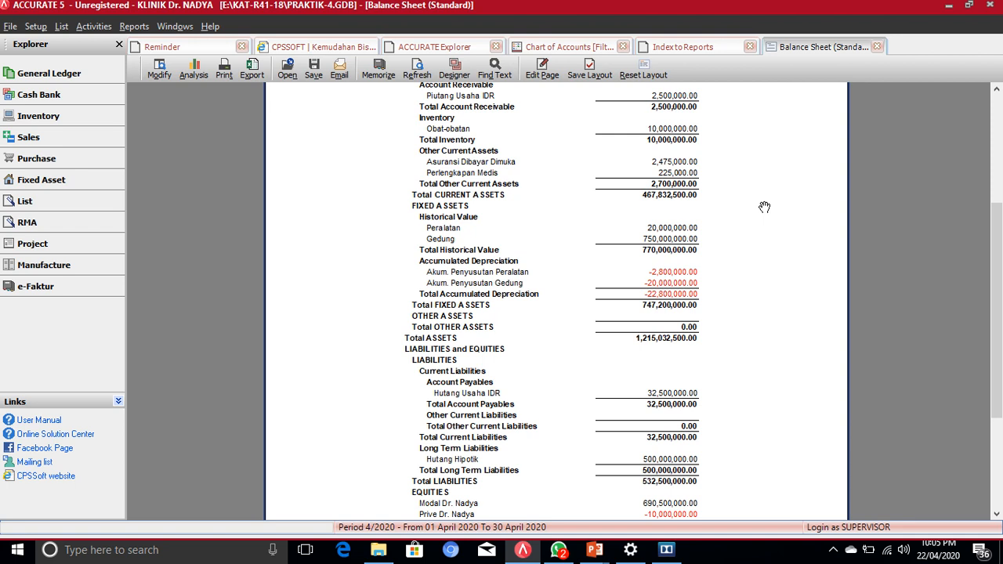
pyautogui.scroll(6, 764, 207)
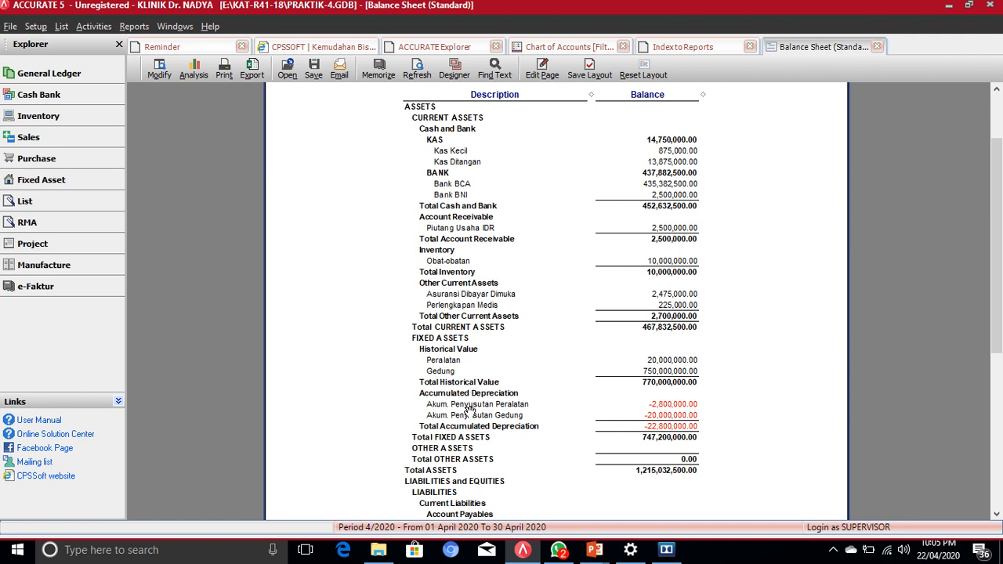
pyautogui.scroll(-2, 468, 414)
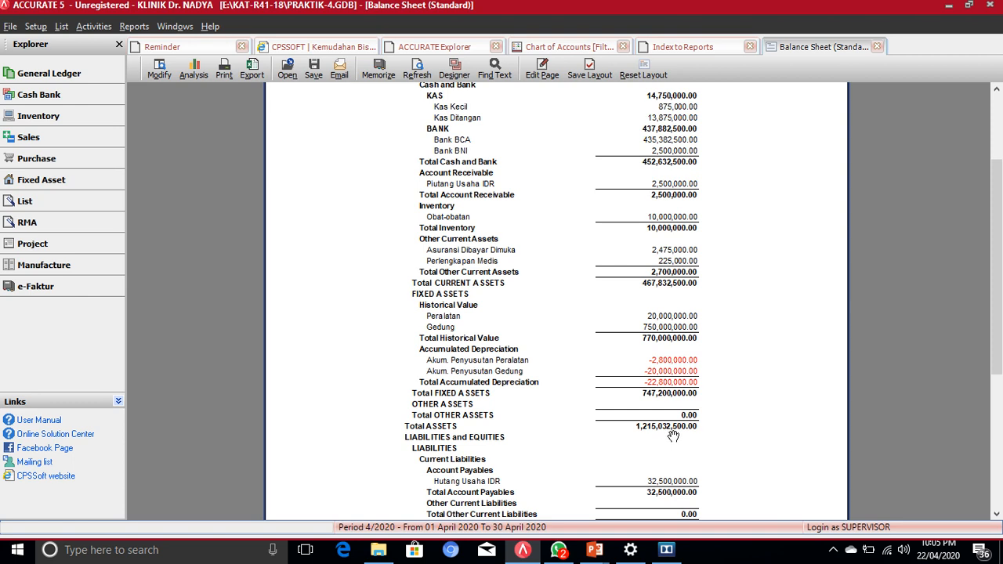
pyautogui.scroll(-2, 685, 436)
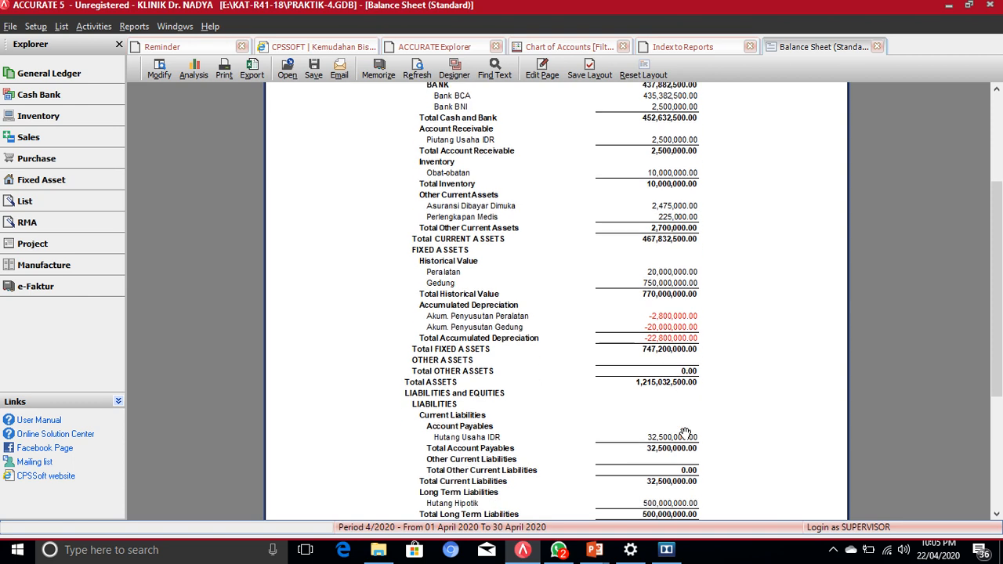
pyautogui.scroll(-2, 686, 433)
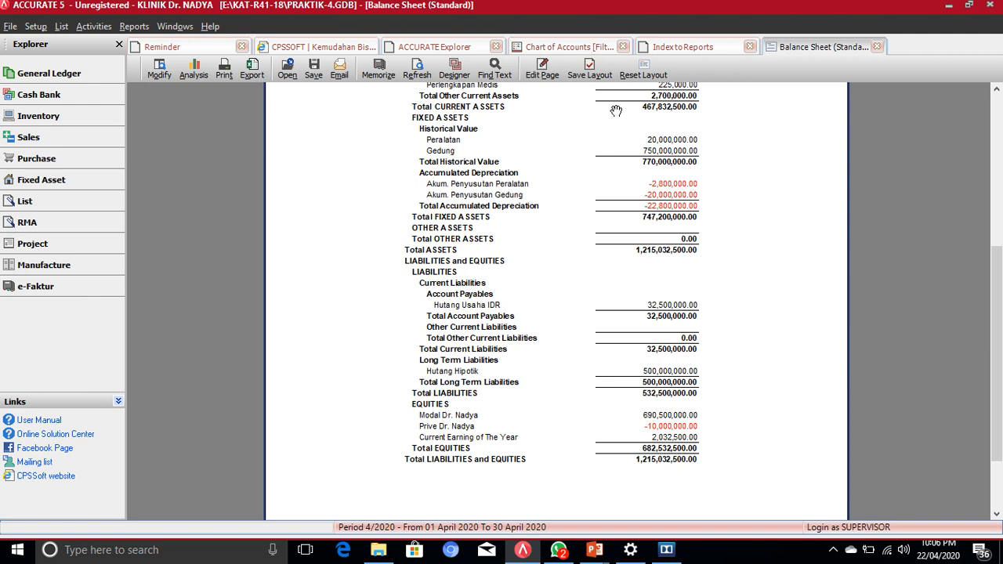
# Step: Scroll to the top of the balance sheet and return to the Index to Reports tab
pyautogui.scroll(5, 541, 152)
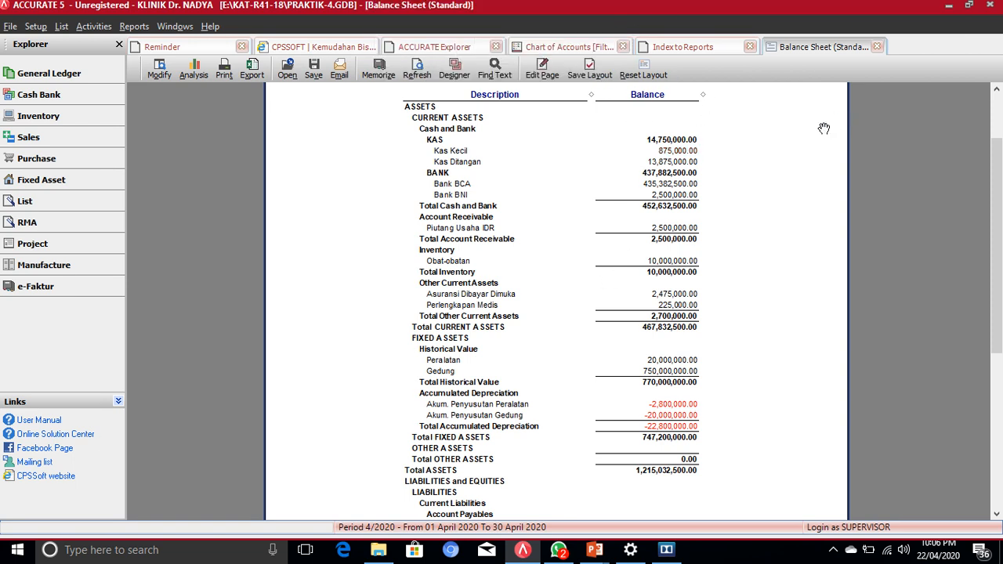
pyautogui.scroll(1, 837, 132)
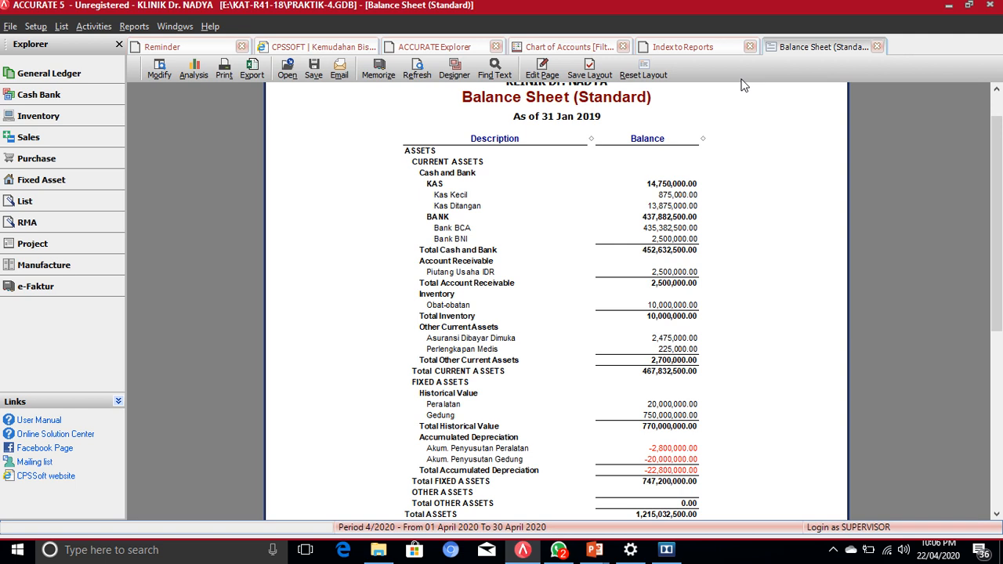
pyautogui.click(679, 48)
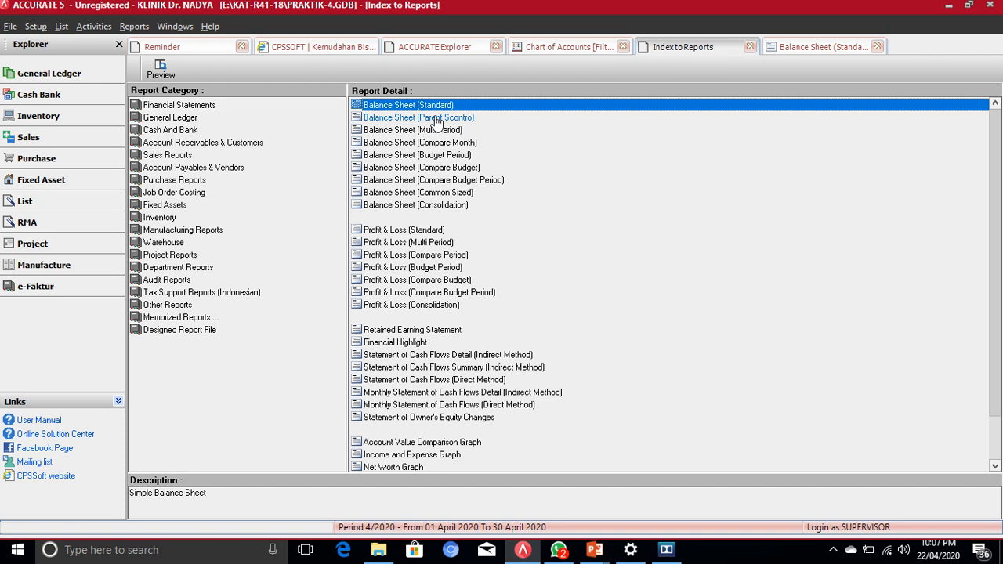
# Step: Run the Balance Sheet (Parent Scontro) report with As Of date 31/01/19
pyautogui.click(434, 118)
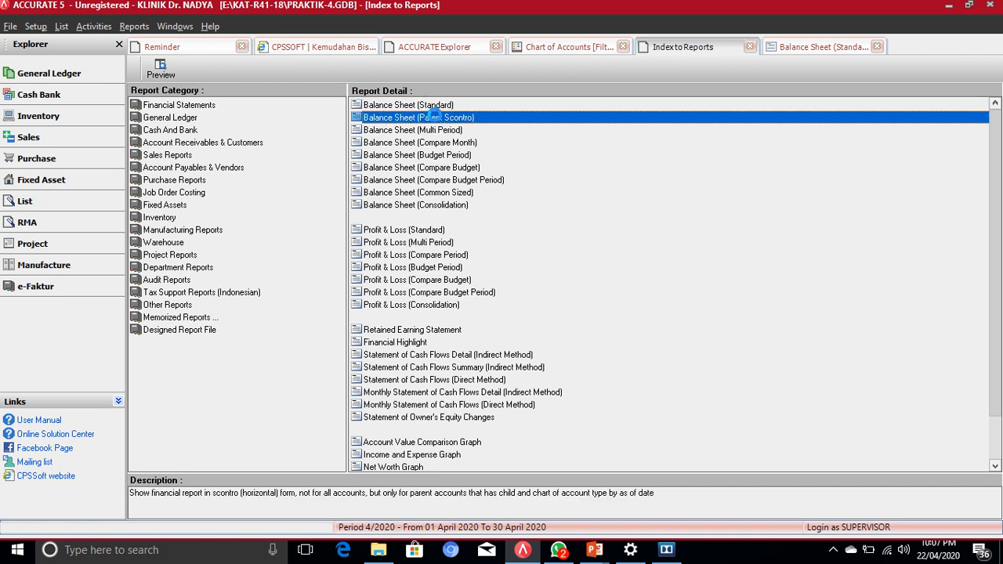
pyautogui.doubleClick(437, 122)
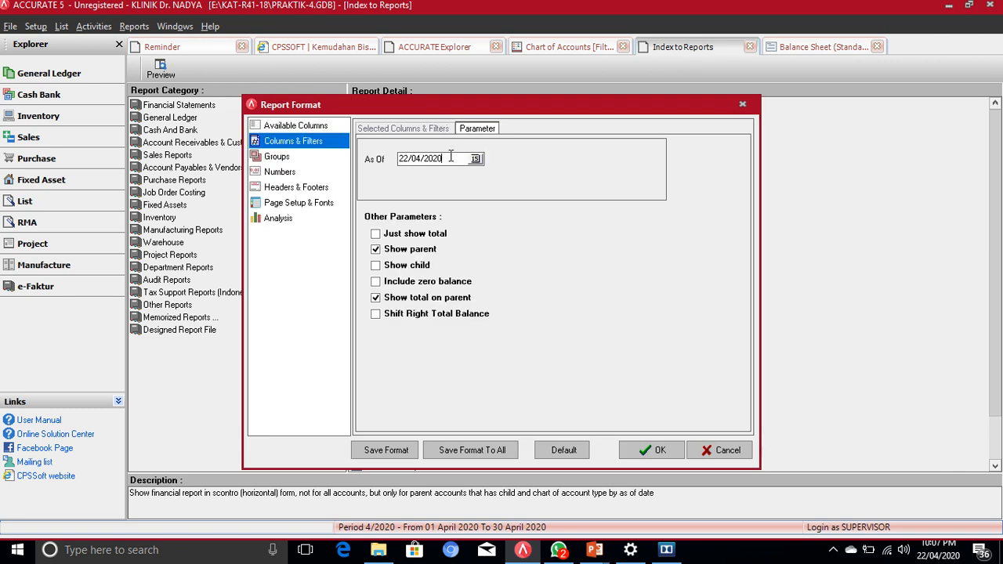
pyautogui.moveTo(451, 156); pyautogui.dragTo(393, 160)
pyautogui.press('BackSpace')
pyautogui.write('31/01/19')
pyautogui.click(650, 450)
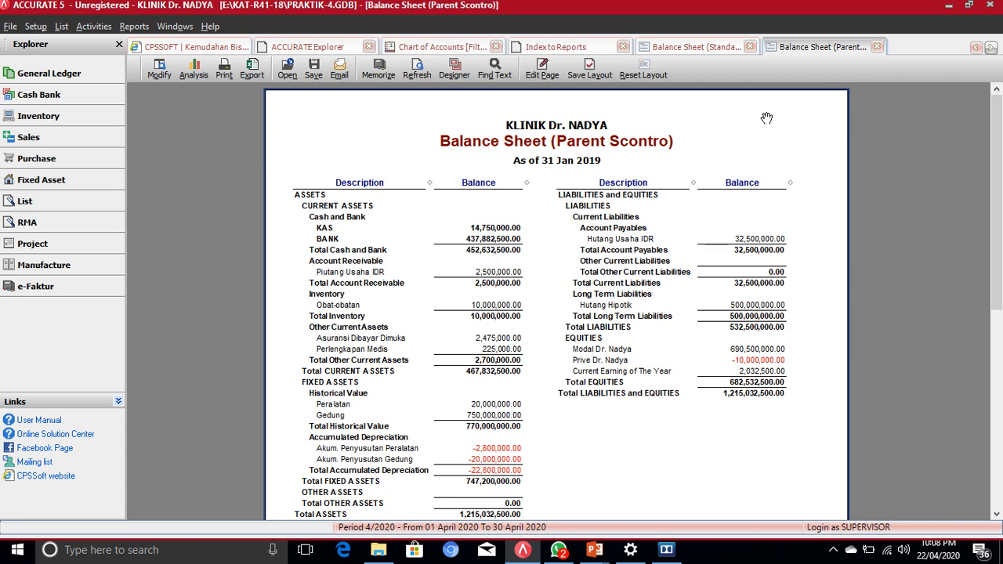
# Step: After reviewing the Parent Scontro balance sheet, go back to the Index to Reports tab
pyautogui.click(569, 48)
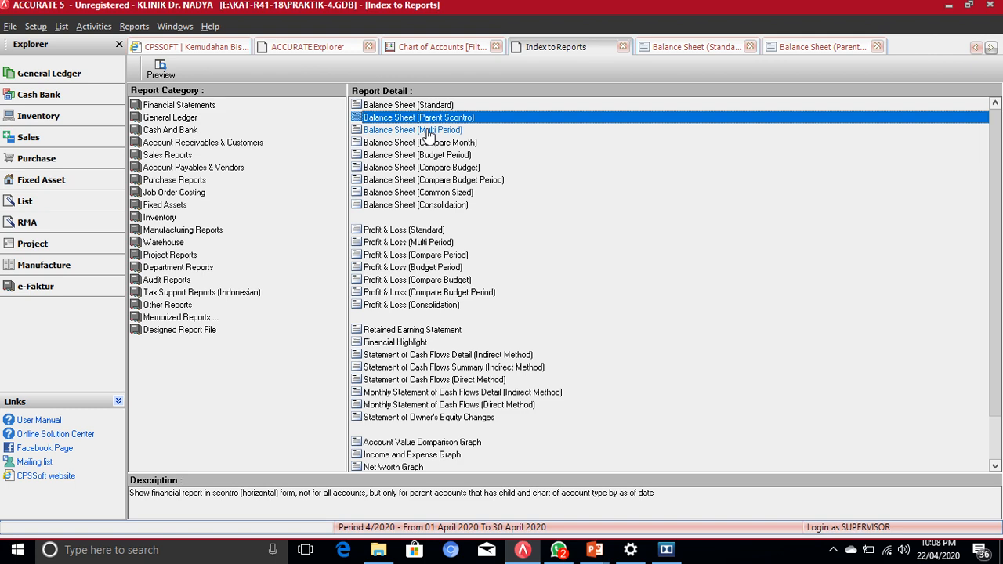
# Step: Open the Report Format dialog for Balance Sheet (Multi Period)
pyautogui.doubleClick(427, 130)
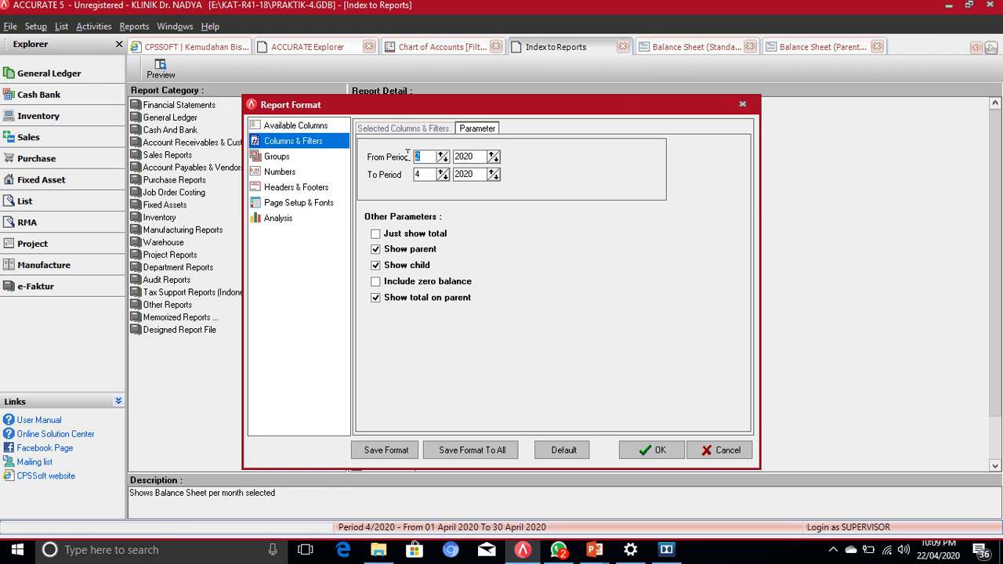
# Step: Run Balance Sheet (Multi Period) with From Period 1/2019 and To Period 6/2019
pyautogui.doubleClick(427, 157)
pyautogui.click(443, 160)
pyautogui.click(494, 161)
pyautogui.click(441, 171)
pyautogui.click(441, 172)
pyautogui.doubleClick(418, 155)
pyautogui.write('4')
pyautogui.moveTo(427, 175); pyautogui.dragTo(414, 175)
pyautogui.click(495, 178)
pyautogui.click(455, 174)
pyautogui.click(657, 448)
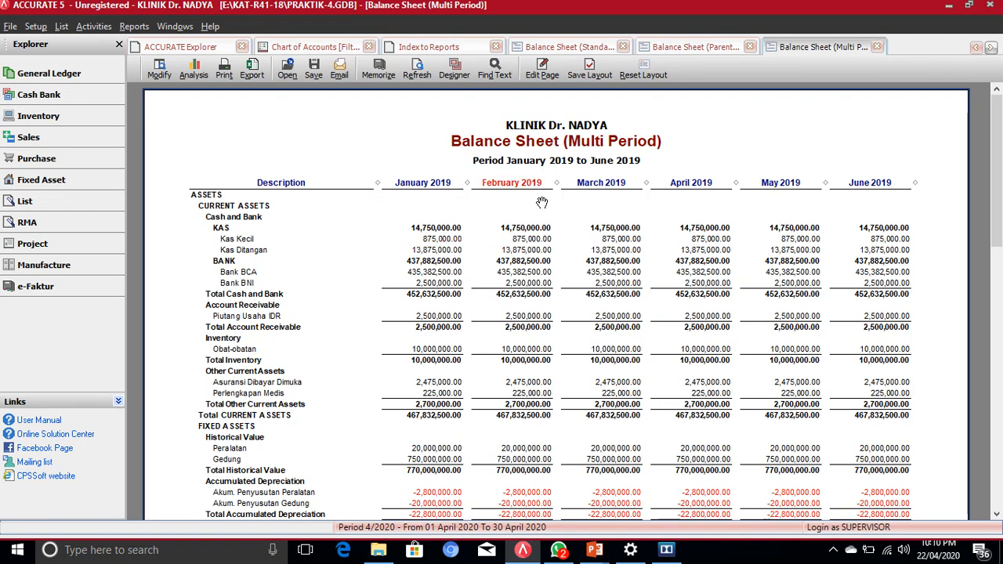
# Step: Scroll through the January–June 2019 assets and liabilities pages, then back to the top
pyautogui.scroll(-1, 489, 202)
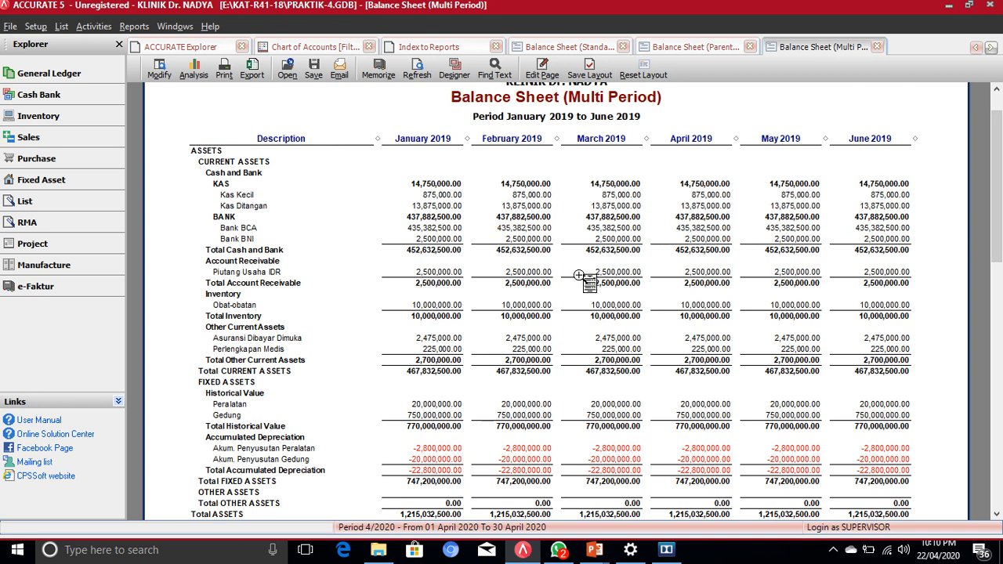
pyautogui.scroll(-2, 578, 277)
pyautogui.scroll(-7, 578, 277)
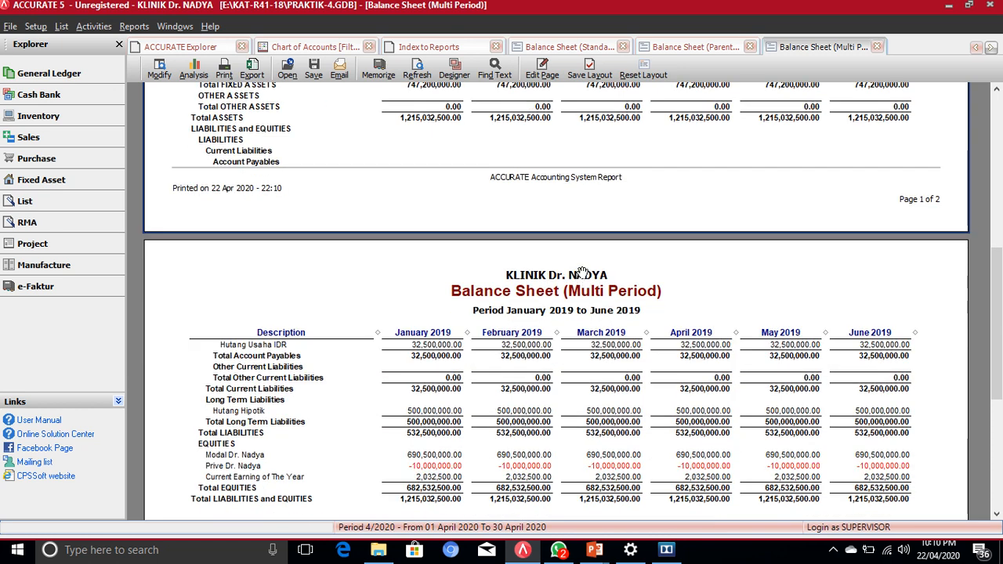
pyautogui.scroll(3, 578, 276)
pyautogui.scroll(-3, 581, 273)
pyautogui.scroll(-2, 581, 273)
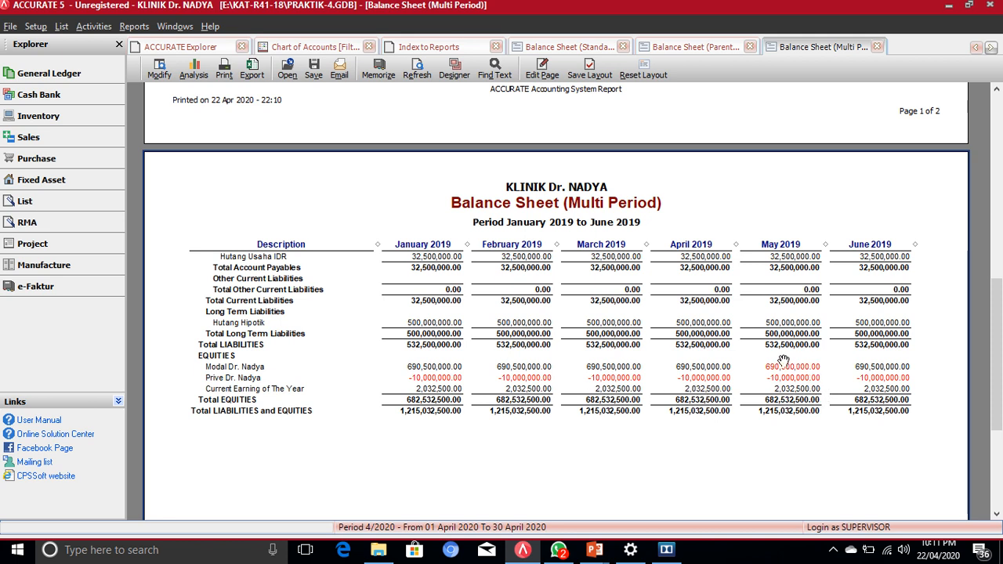
pyautogui.scroll(3, 782, 360)
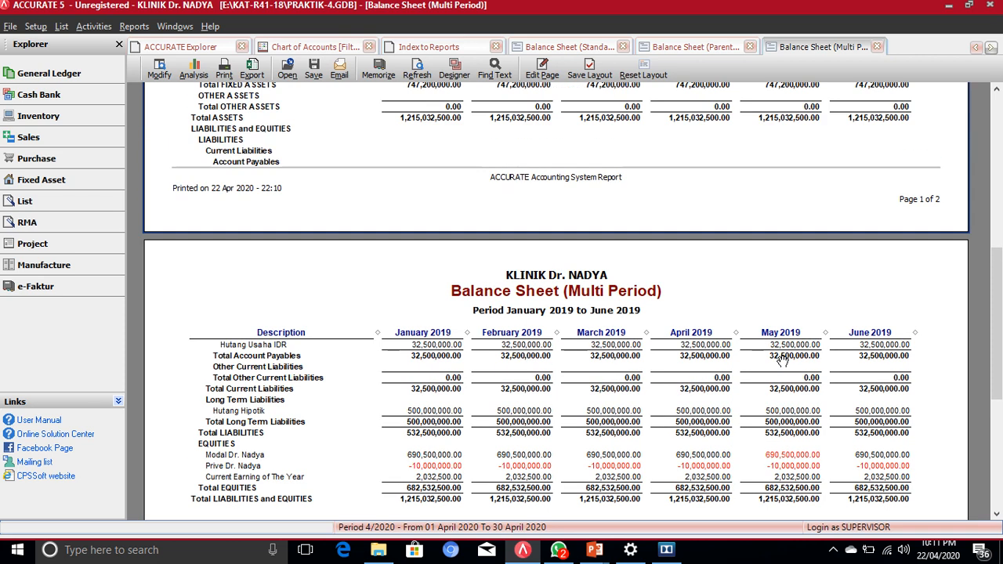
pyautogui.scroll(3, 782, 360)
pyautogui.scroll(6, 782, 361)
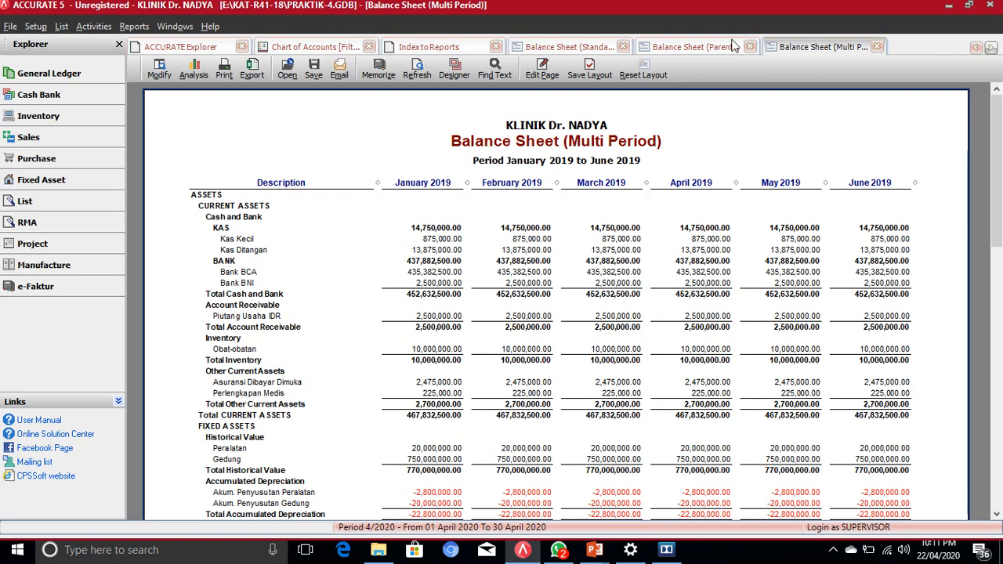
# Step: Close the Multi Period and Parent Scontro report tabs, keeping Balance Sheet (Standard) open
pyautogui.click(697, 49)
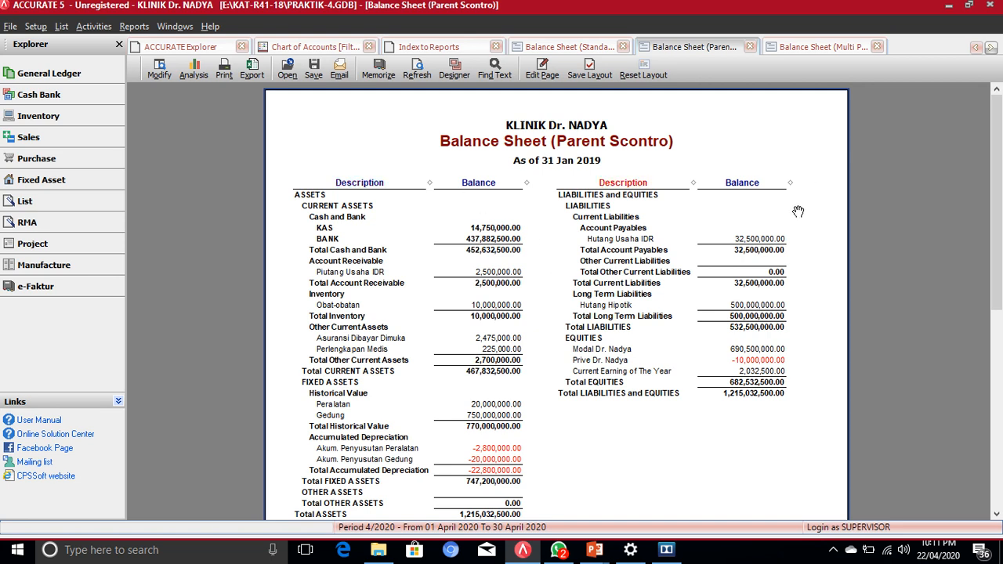
pyautogui.click(572, 48)
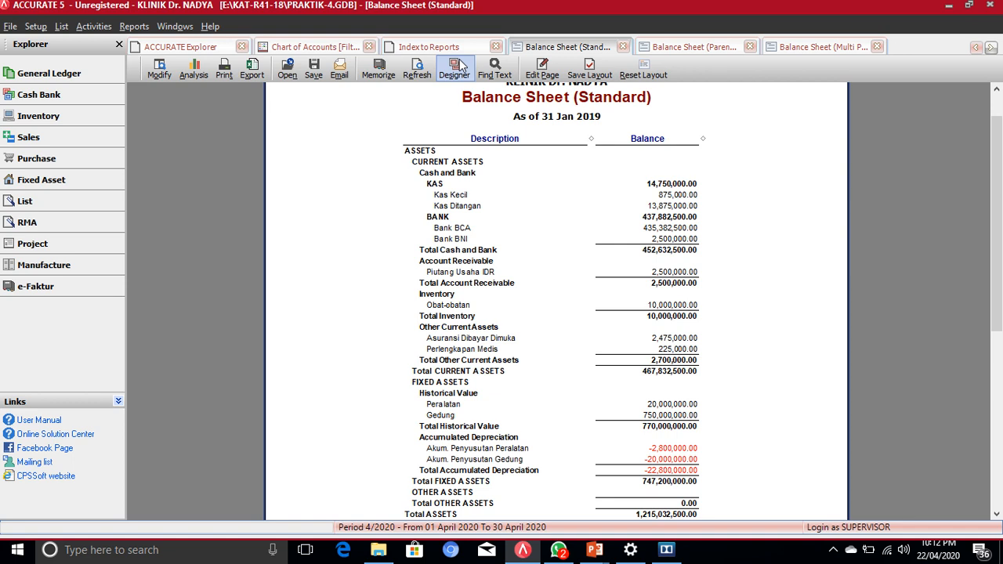
pyautogui.click(820, 49)
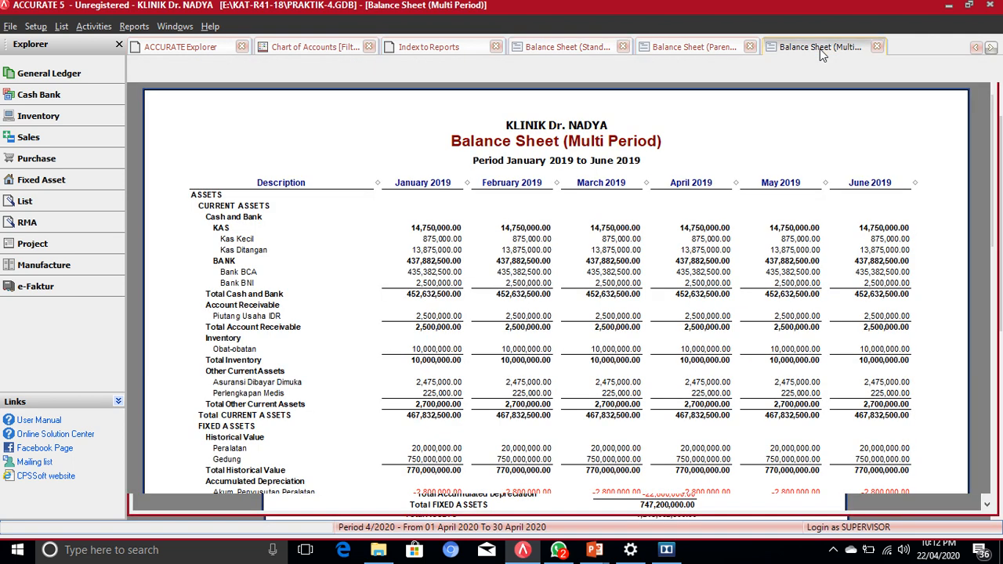
pyautogui.click(877, 49)
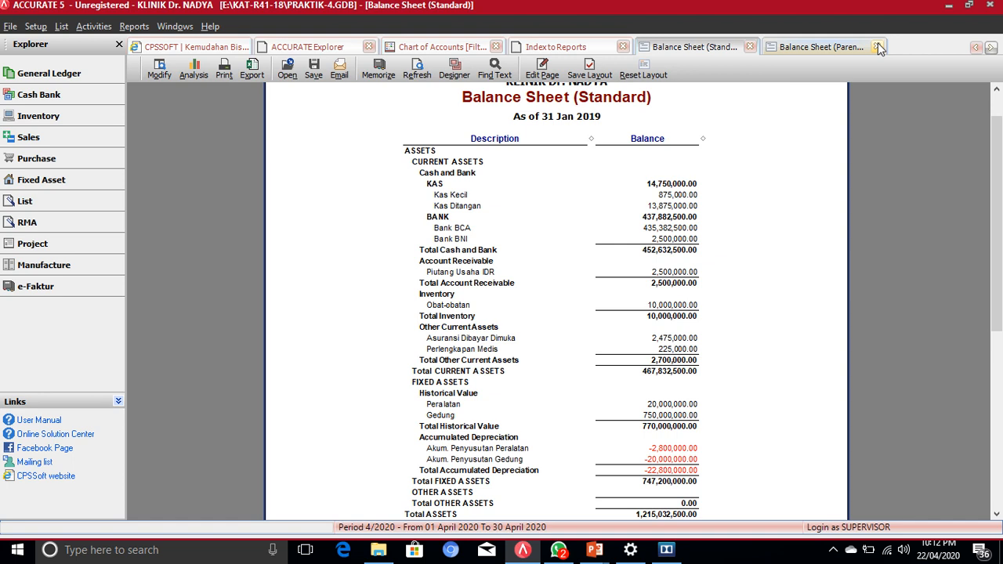
pyautogui.click(825, 48)
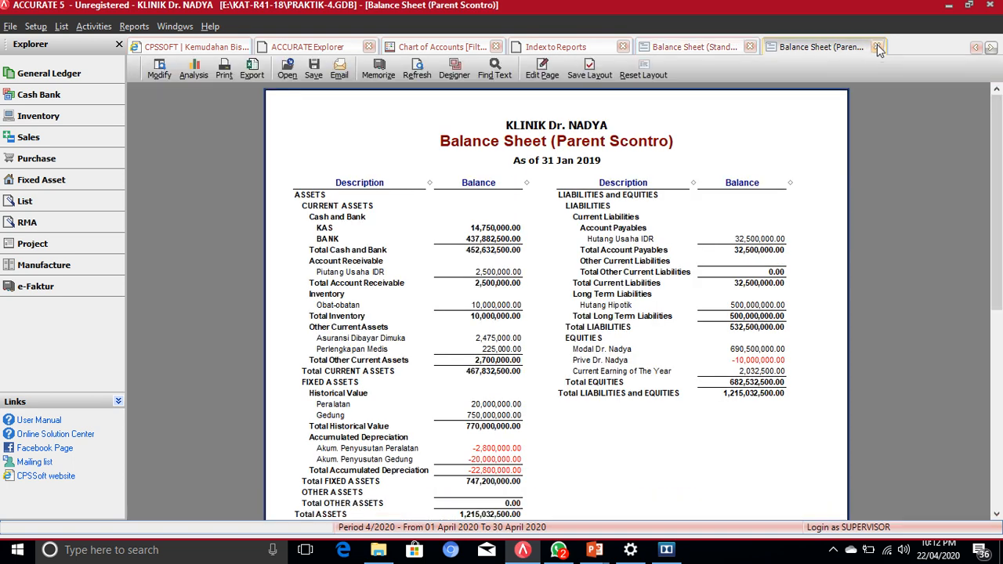
pyautogui.click(870, 47)
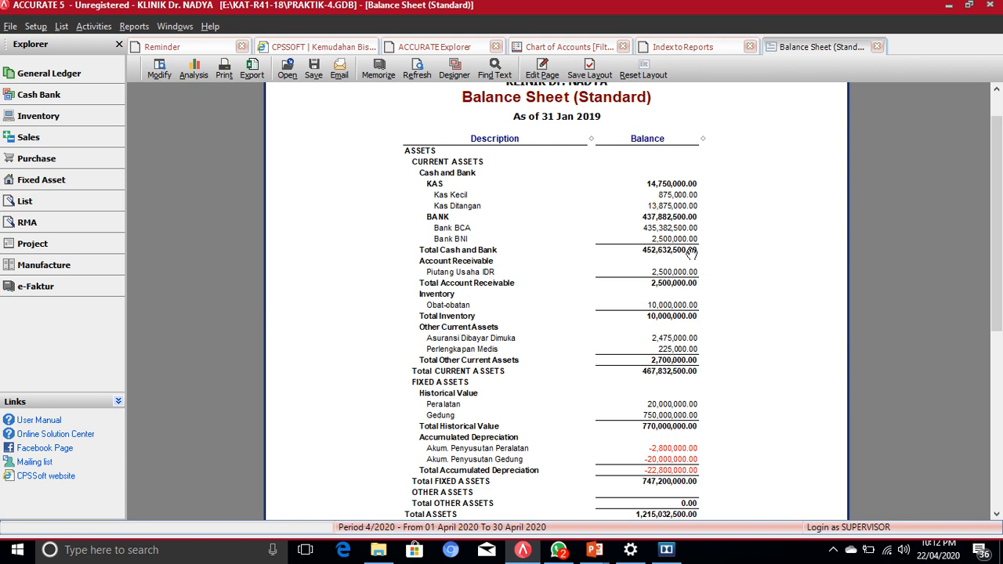
# Step: Return to the Index to Reports and open the standard Profit & Loss report's settings
pyautogui.click(679, 48)
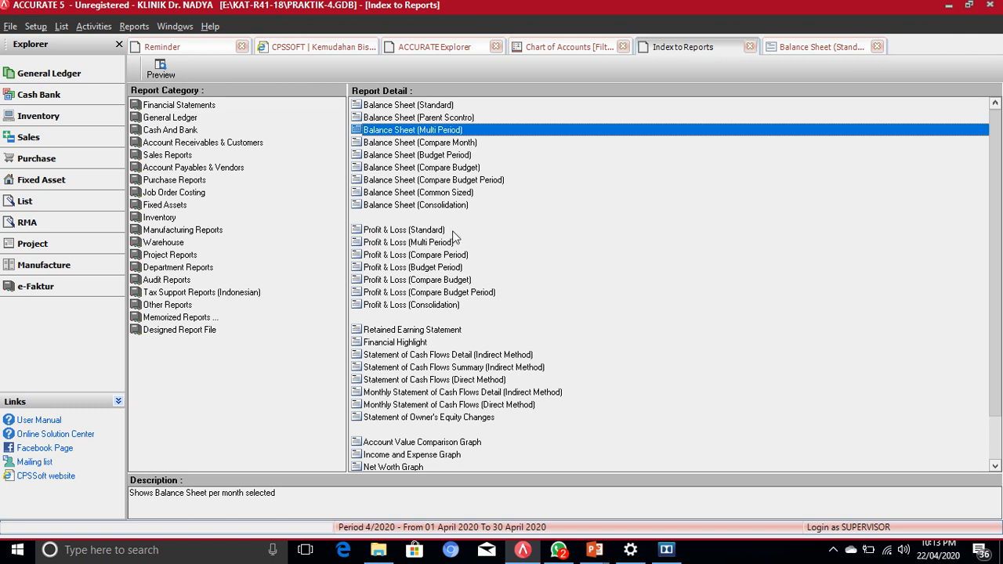
pyautogui.click(390, 228)
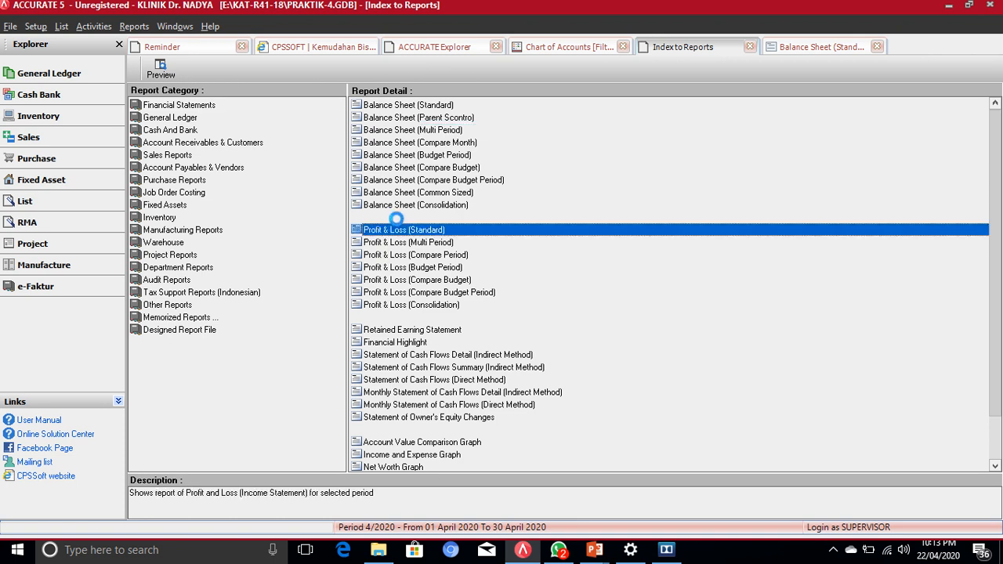
pyautogui.doubleClick(398, 227)
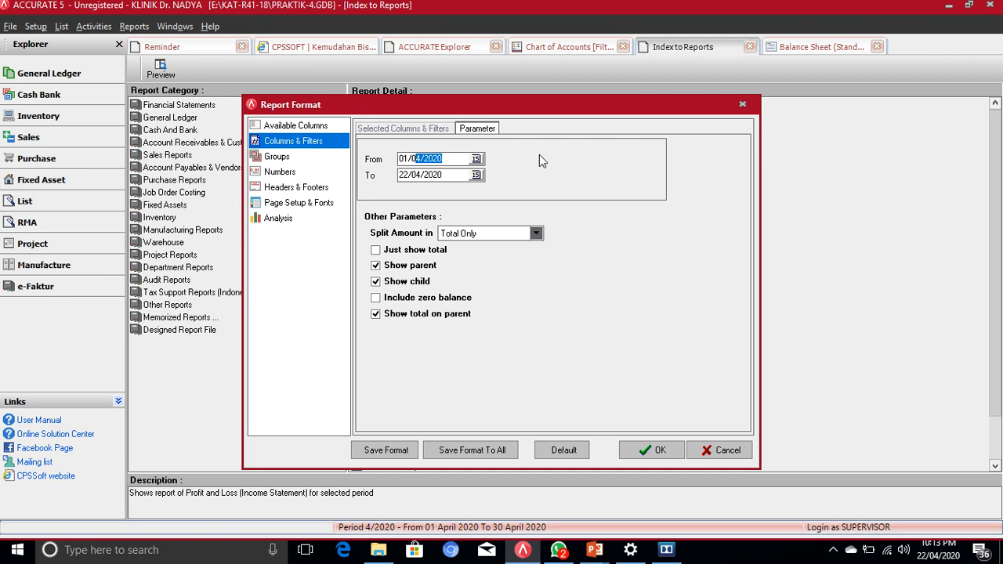
# Step: Set the report period from 01/01/19 to 31/01/19 and generate the report
pyautogui.write('1/19')
pyautogui.moveTo(446, 177); pyautogui.dragTo(386, 178)
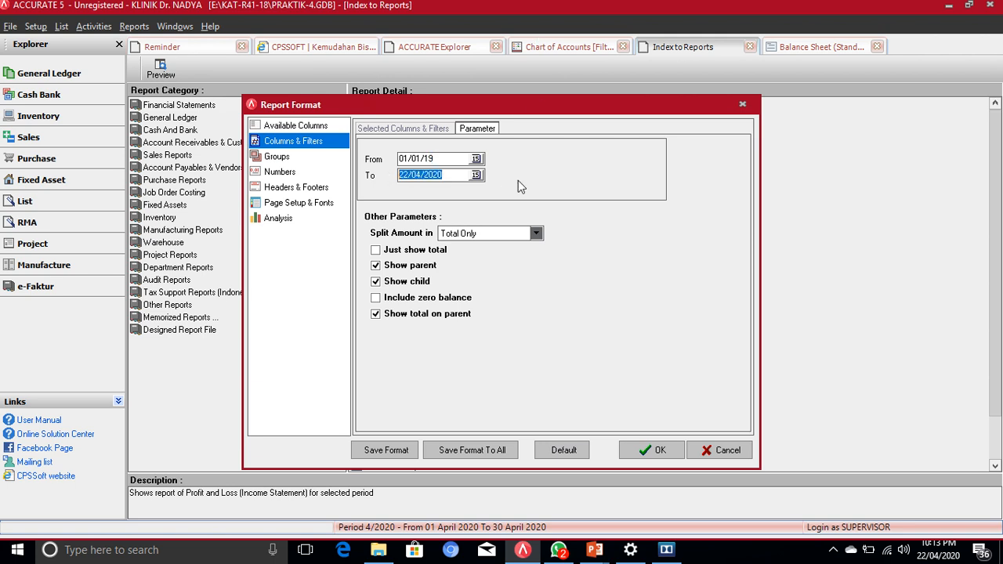
pyautogui.write('31/01/19')
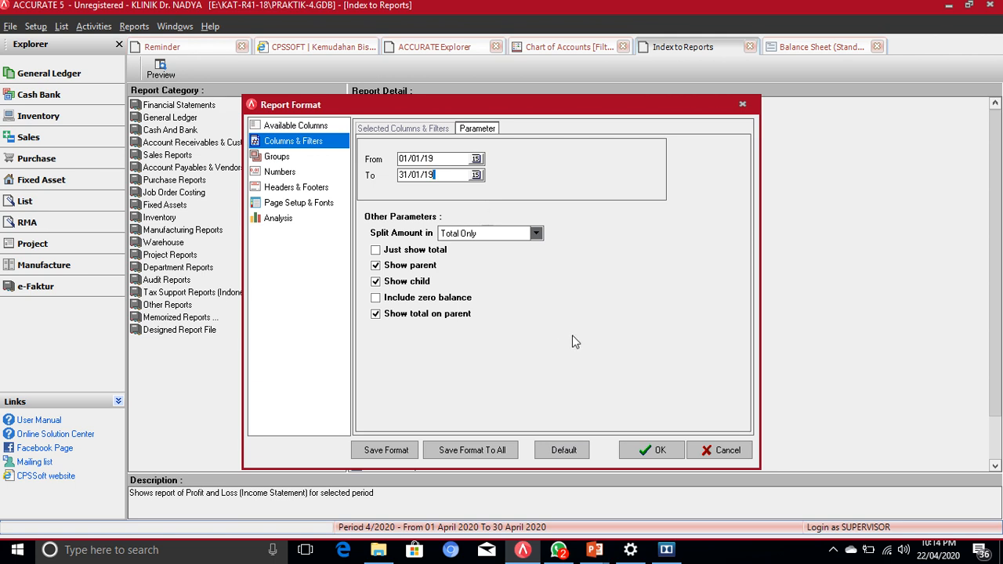
pyautogui.click(666, 455)
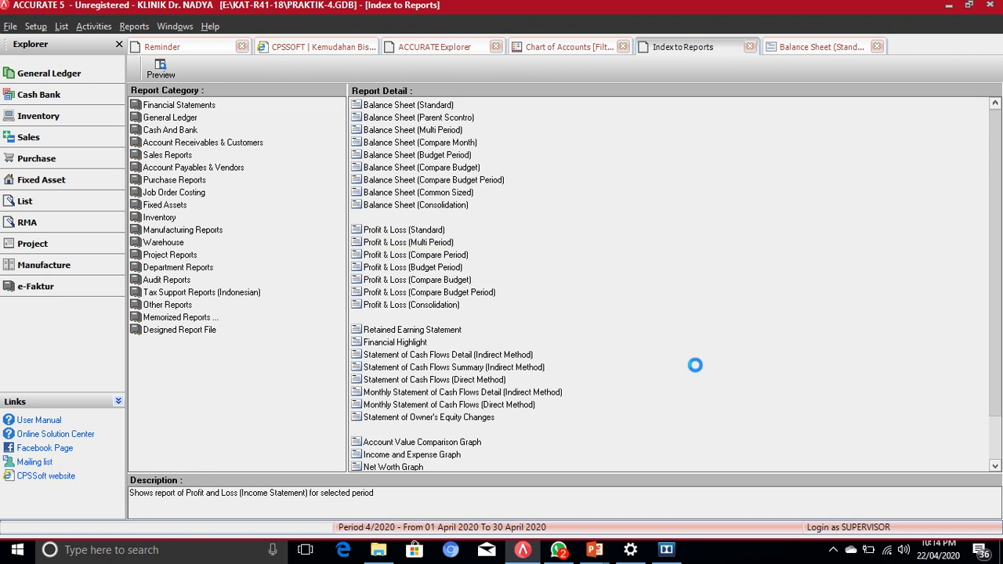
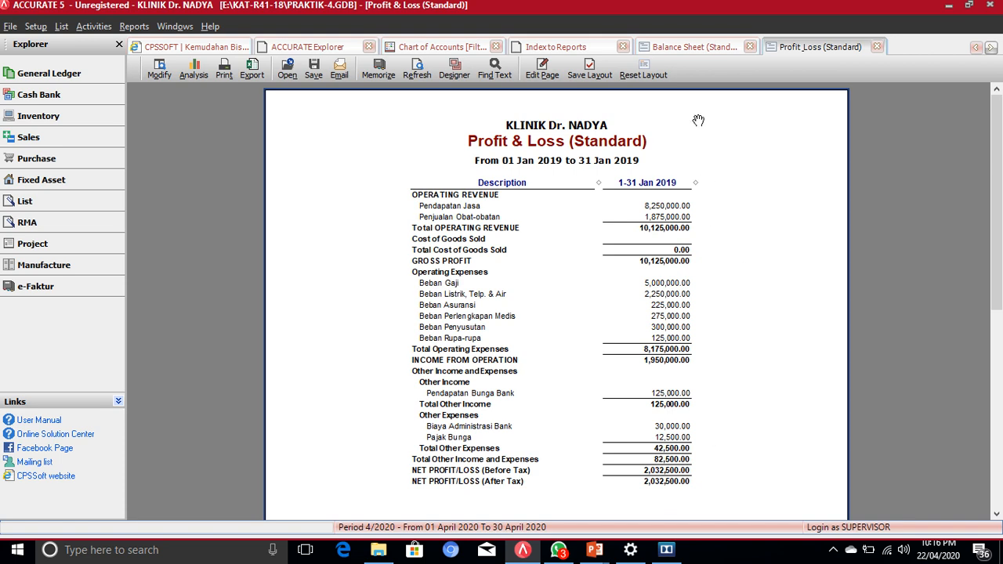
# Step: Switch to the Balance Sheet (Standard) report and scroll down to its liabilities and equities totals
pyautogui.click(679, 48)
pyautogui.scroll(-5, 626, 419)
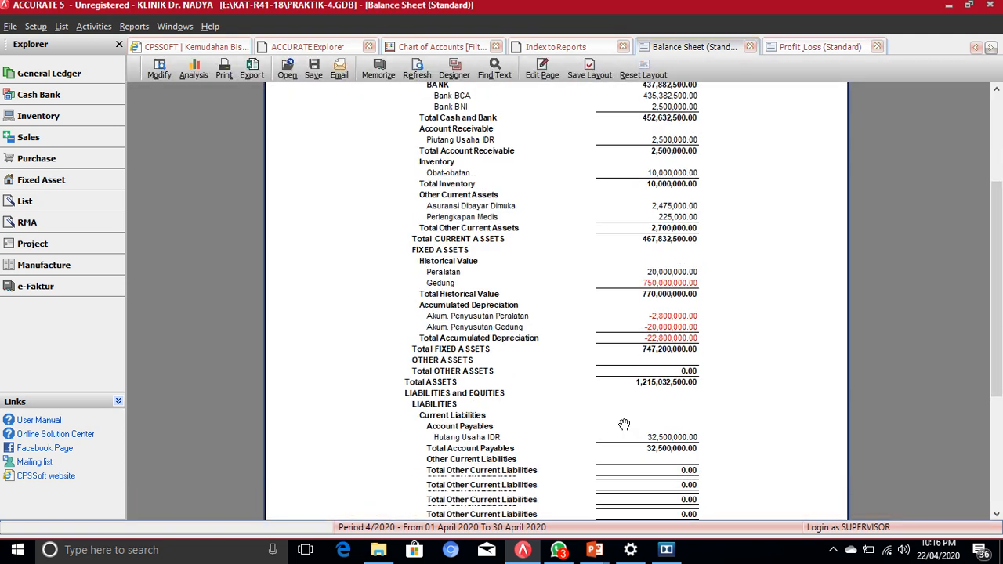
pyautogui.scroll(-1, 619, 426)
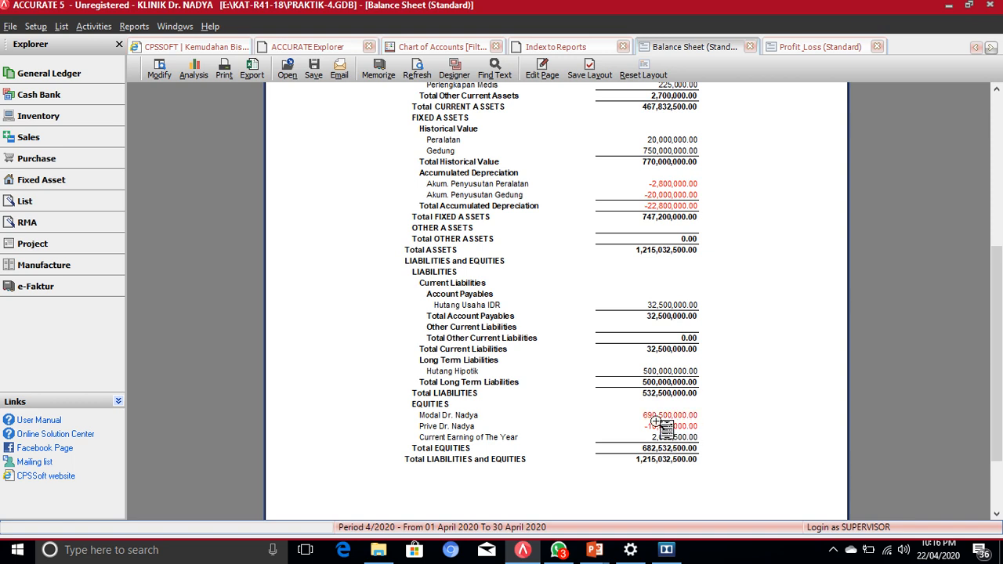
# Step: Return to the Profit & Loss (Standard) report for Jan 2019 and view its format settings without changing them
pyautogui.click(799, 49)
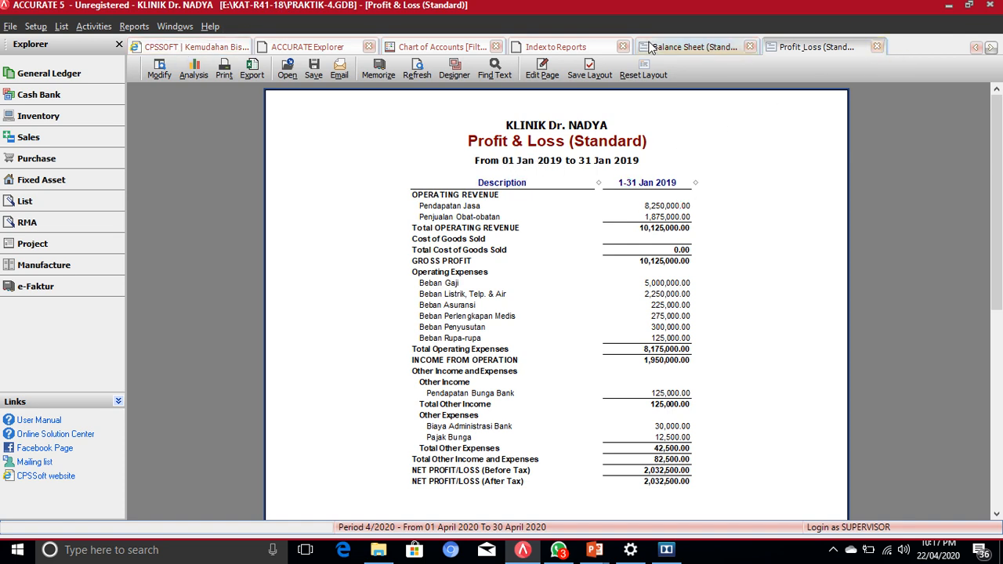
pyautogui.click(163, 74)
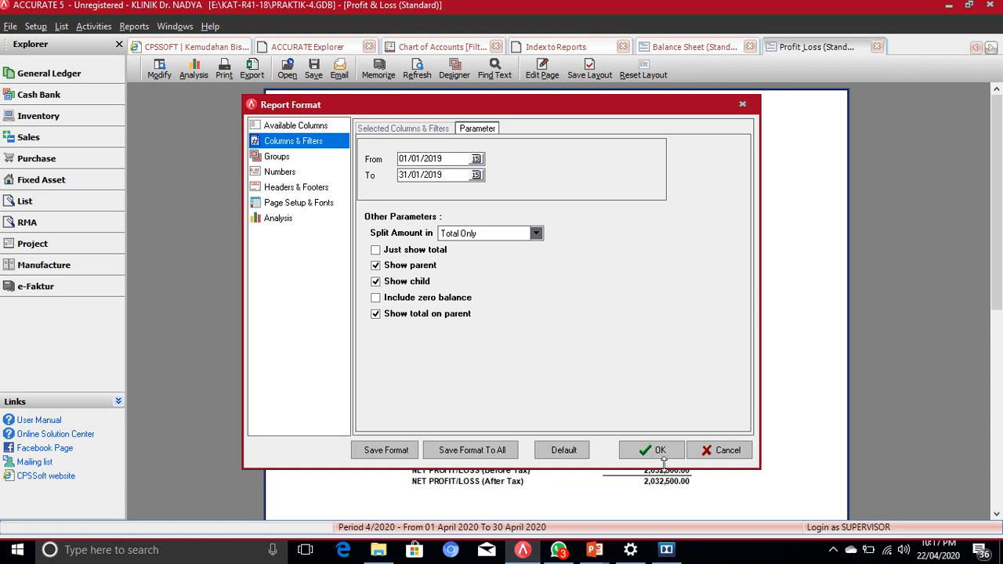
pyautogui.click(730, 453)
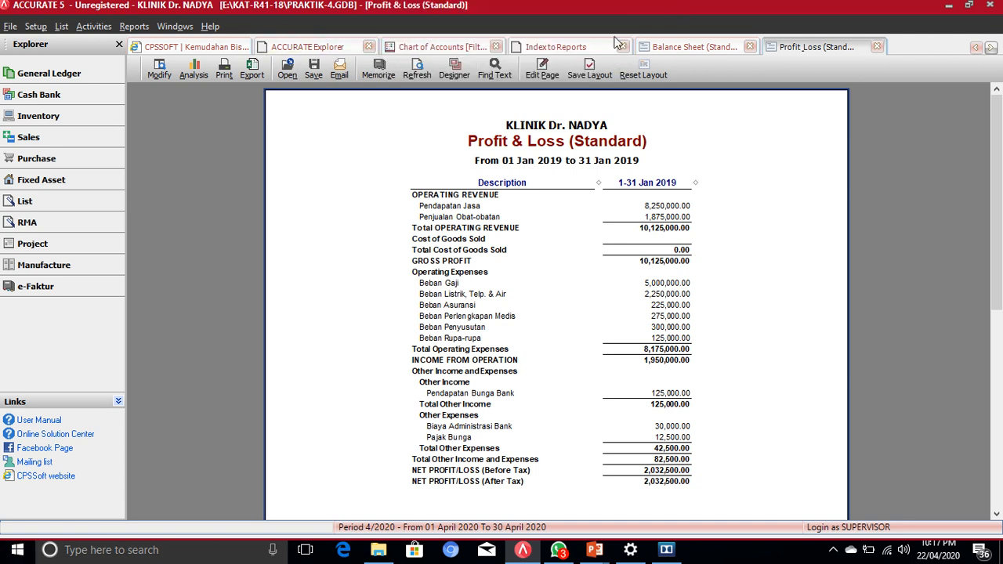
# Step: From Index to Reports, open Profit & Loss (Multi Period) set to periods 1–6 of 2019
pyautogui.click(567, 52)
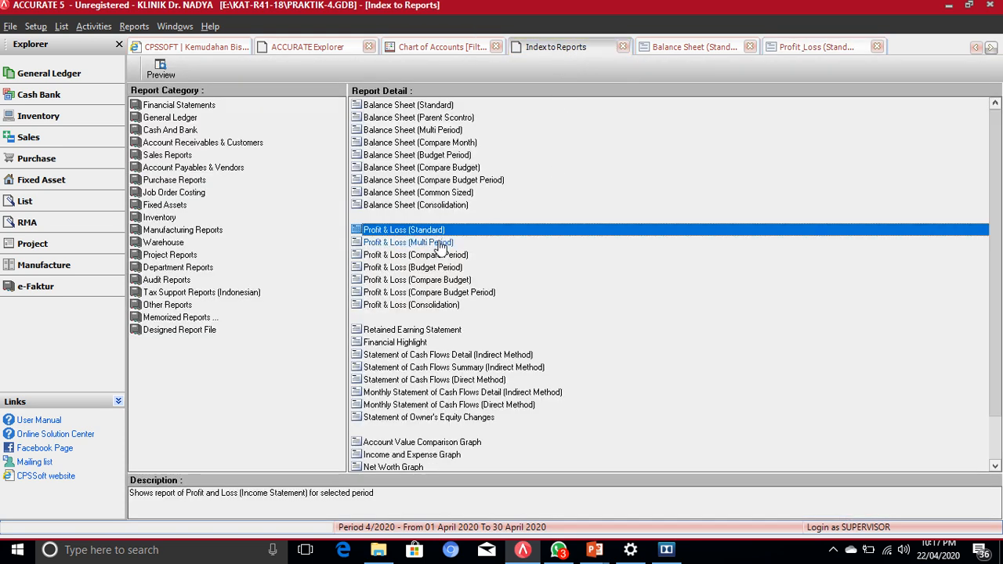
pyautogui.doubleClick(436, 243)
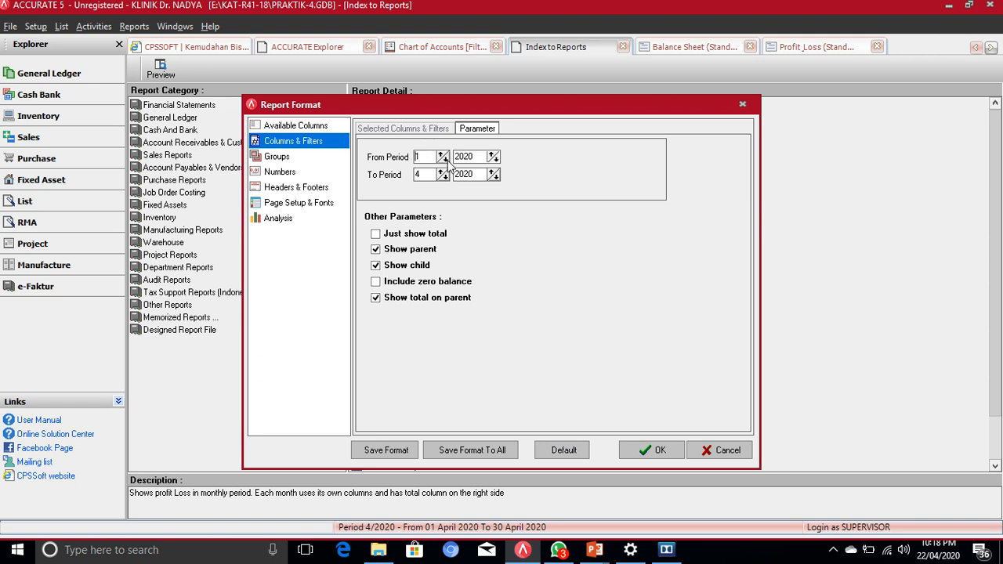
pyautogui.click(496, 160)
# Step: Confirm the Report Format to produce the January–June 2019 multi-period Profit & Loss report
pyautogui.click(678, 446)
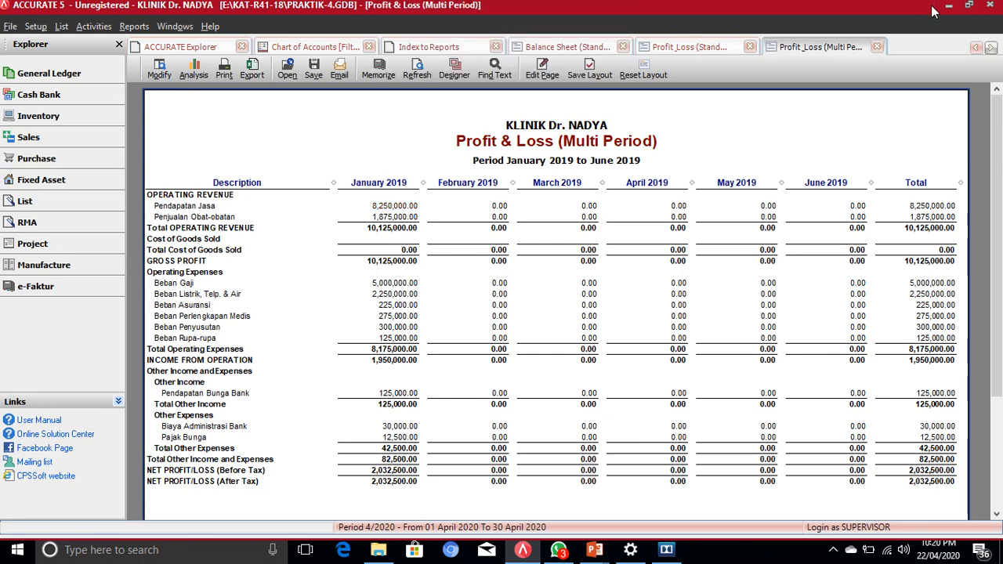
# Step: Close the multi-period report and generate the Retained Earning Statement for year 2019
pyautogui.click(879, 47)
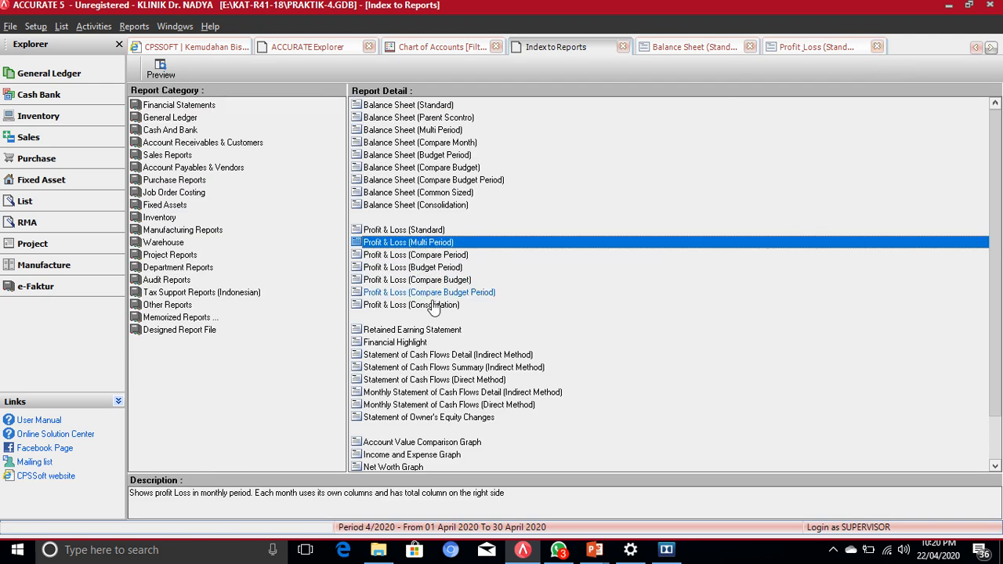
pyautogui.doubleClick(411, 332)
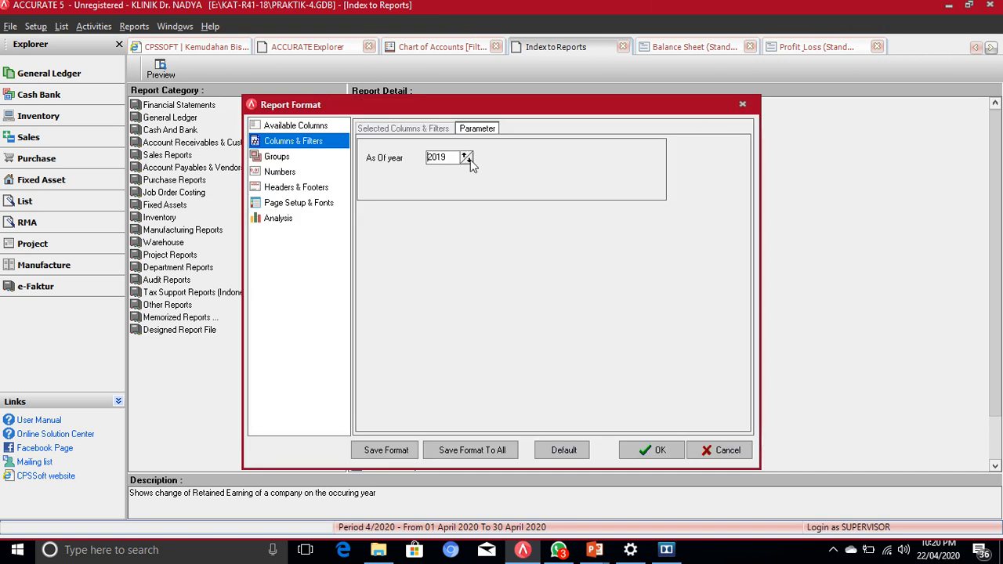
pyautogui.click(661, 451)
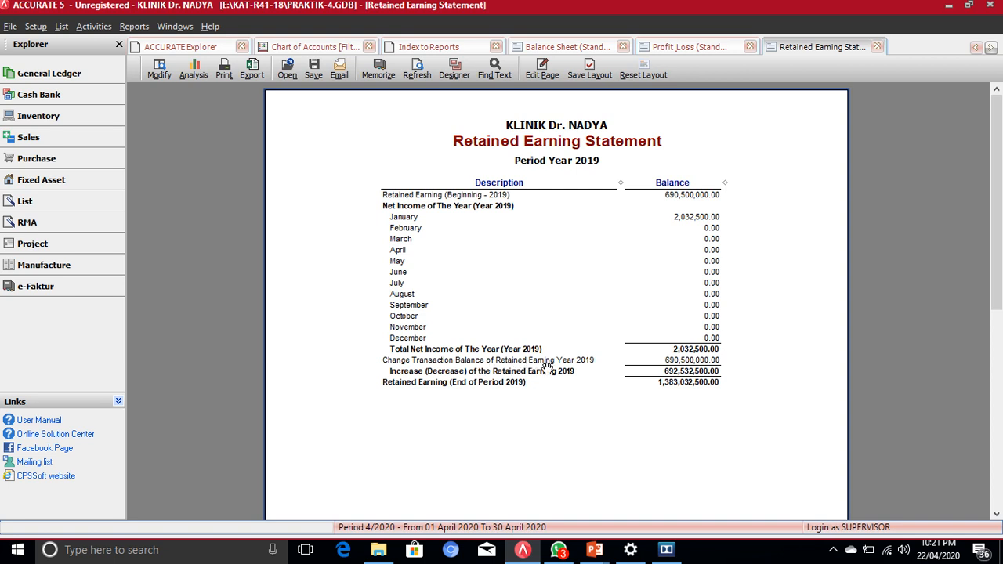
pyautogui.moveTo(655, 369)
pyautogui.mouseDown()
pyautogui.moveTo(664, 367)
pyautogui.moveTo(682, 243)
pyautogui.moveTo(675, 197)
pyautogui.moveTo(670, 366)
pyautogui.mouseUp()
# Step: Close the Retained Earning Statement and open the Statement of Owner's Equity Changes settings
pyautogui.click(879, 46)
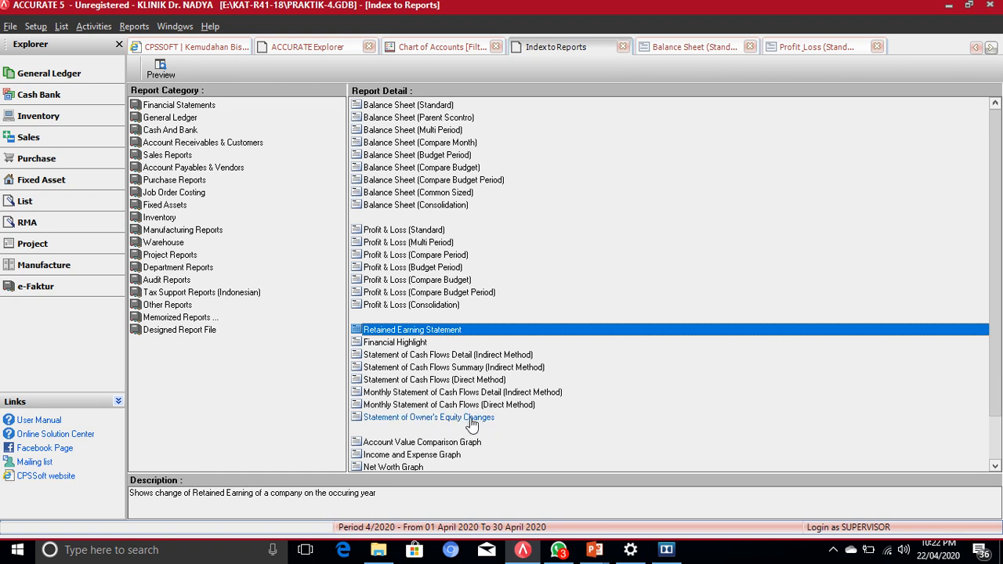
pyautogui.click(390, 420)
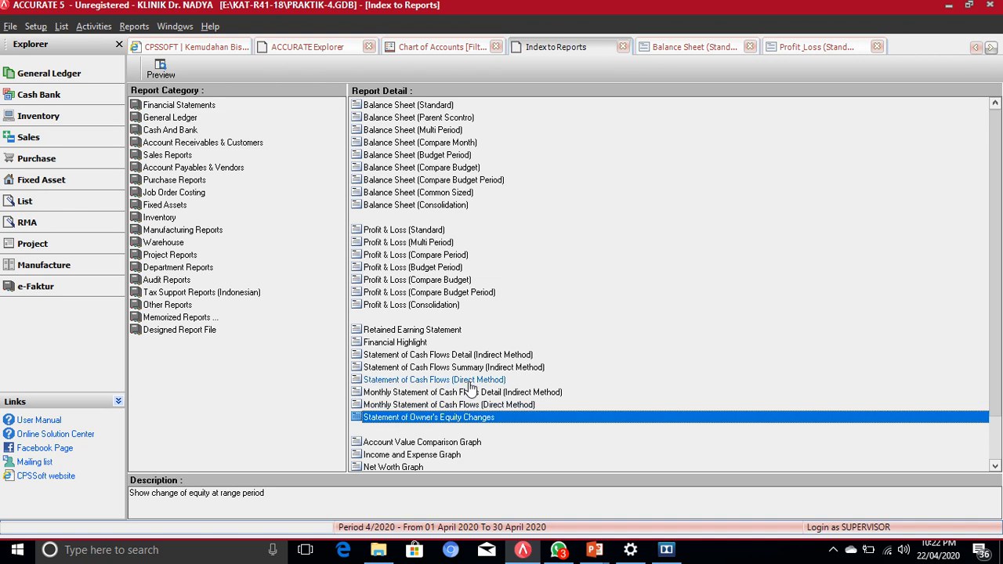
pyautogui.doubleClick(458, 417)
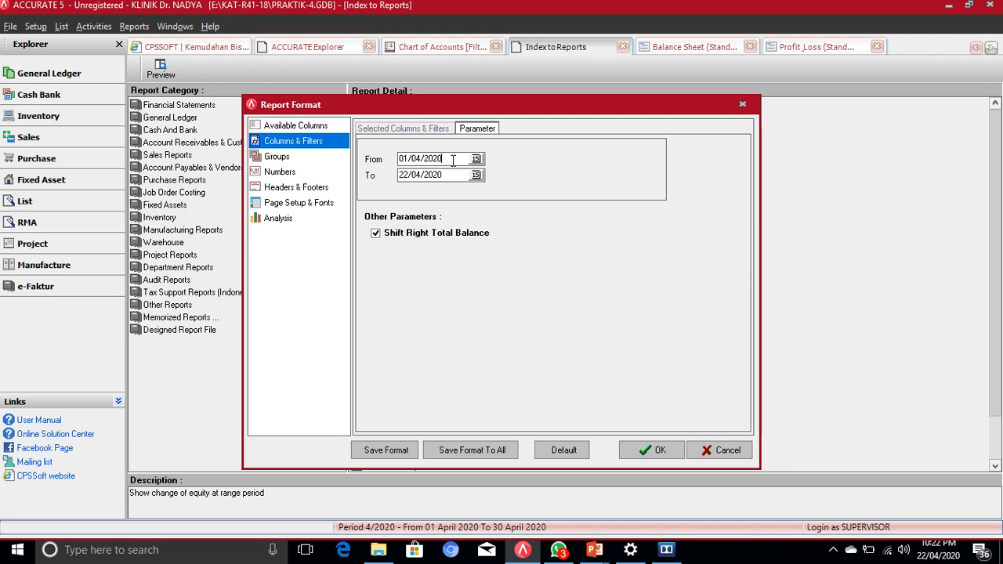
# Step: Set the period from 01/01/19 to 31/01/19 and run the owner's equity statement
pyautogui.moveTo(453, 159); pyautogui.dragTo(416, 159)
pyautogui.write('1/')
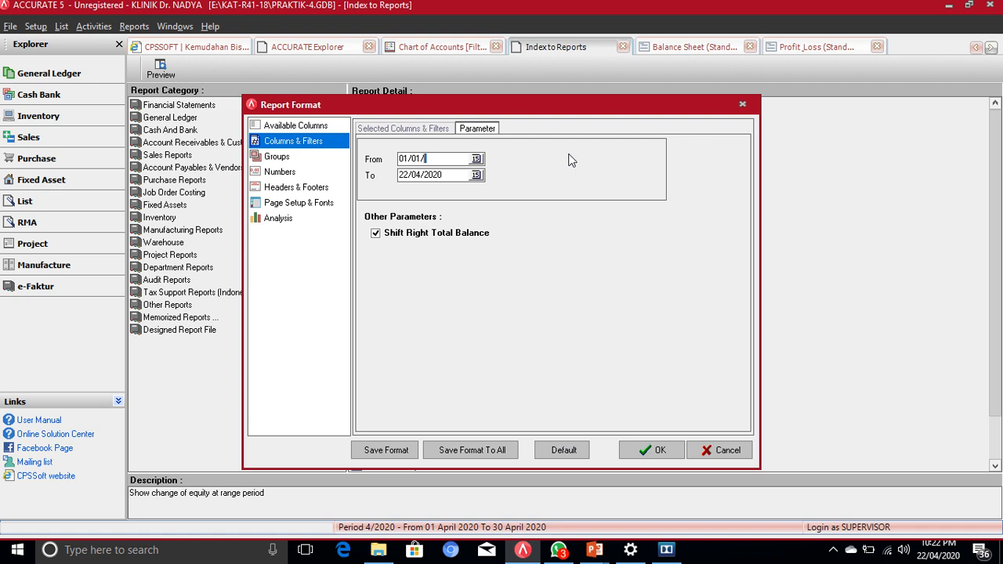
pyautogui.write('19')
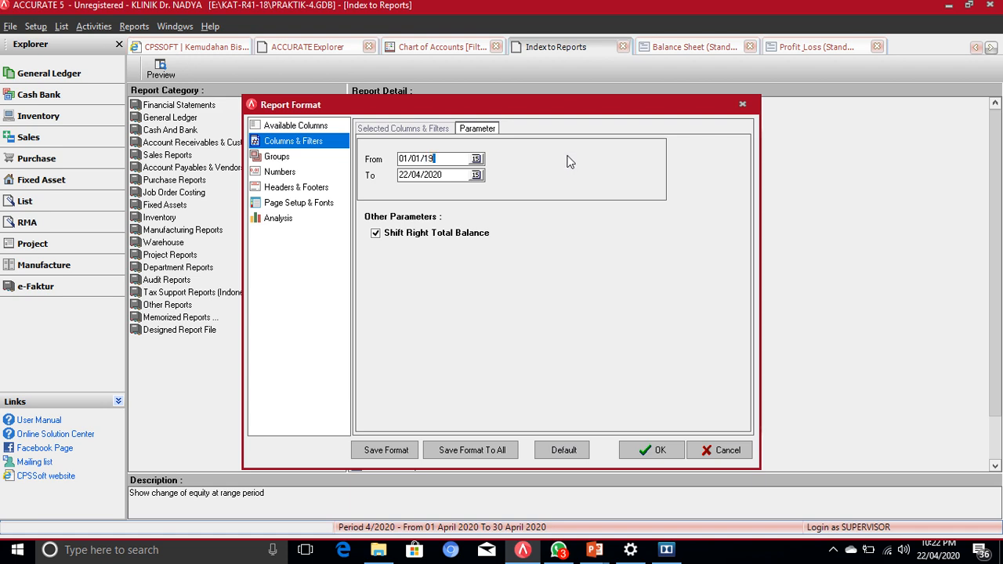
pyautogui.press('Tab')
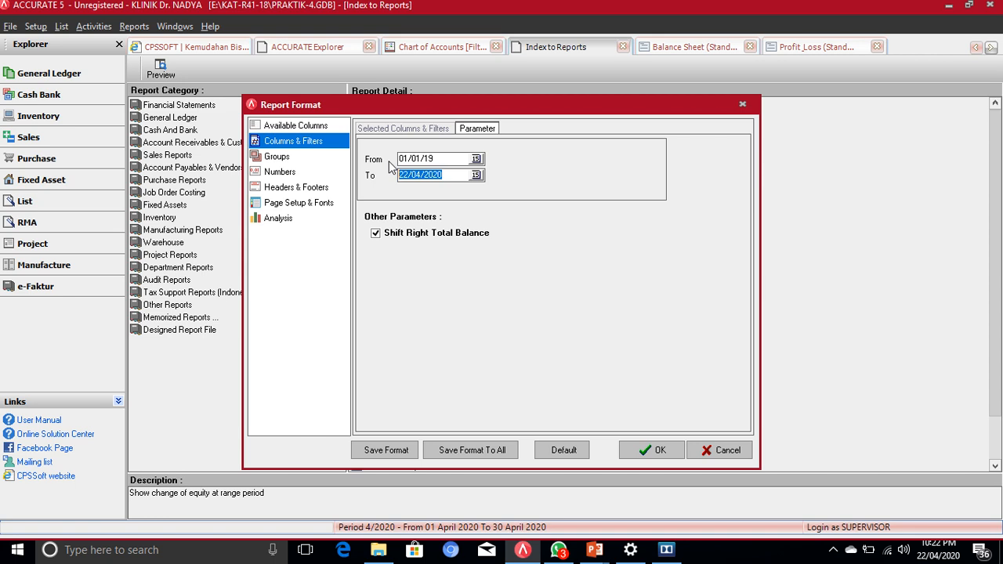
pyautogui.write('31/01/19')
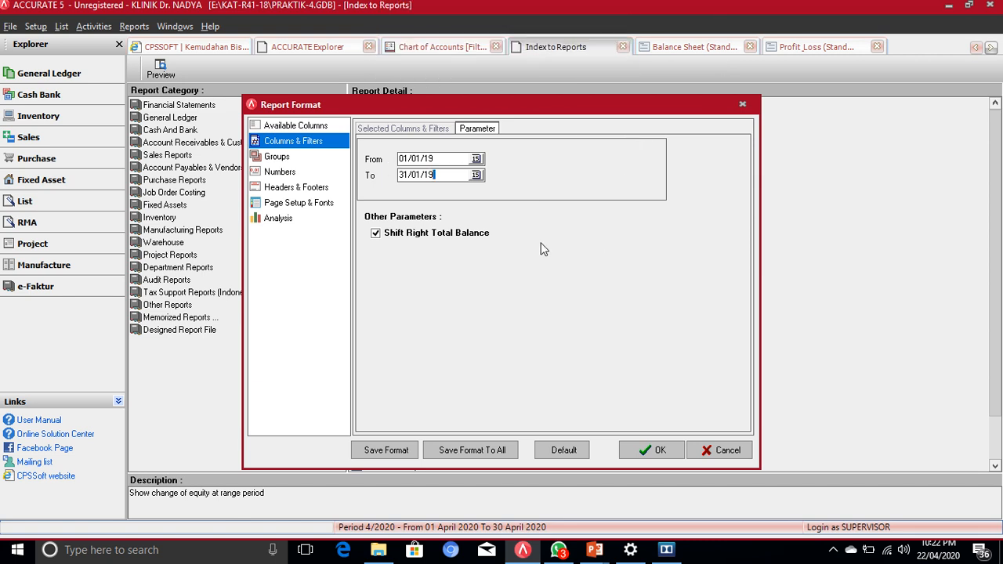
pyautogui.click(664, 452)
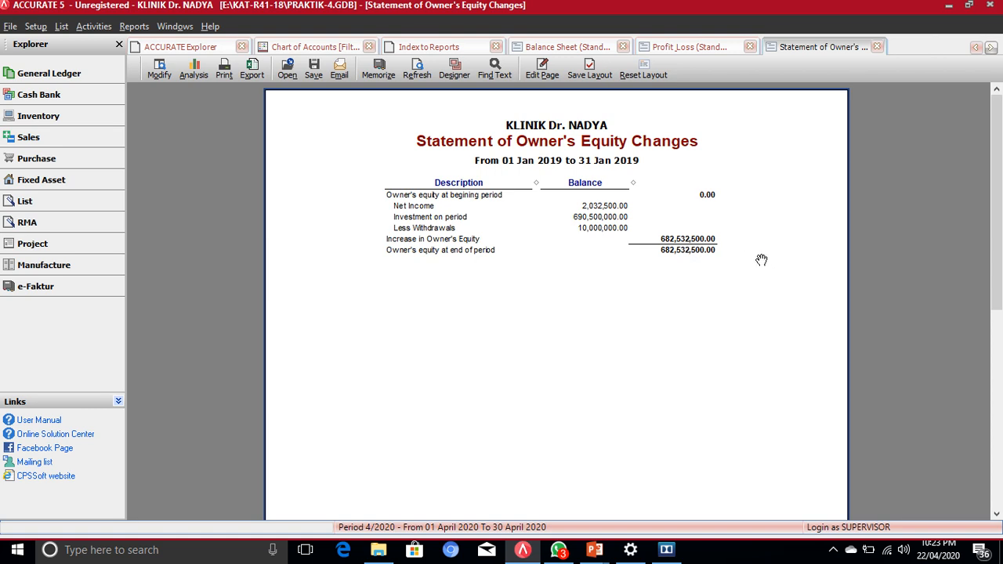
# Step: Close the Statement of Owner's Equity Changes and select Statement of Cash Flows Detail (Indirect Method)
pyautogui.click(877, 47)
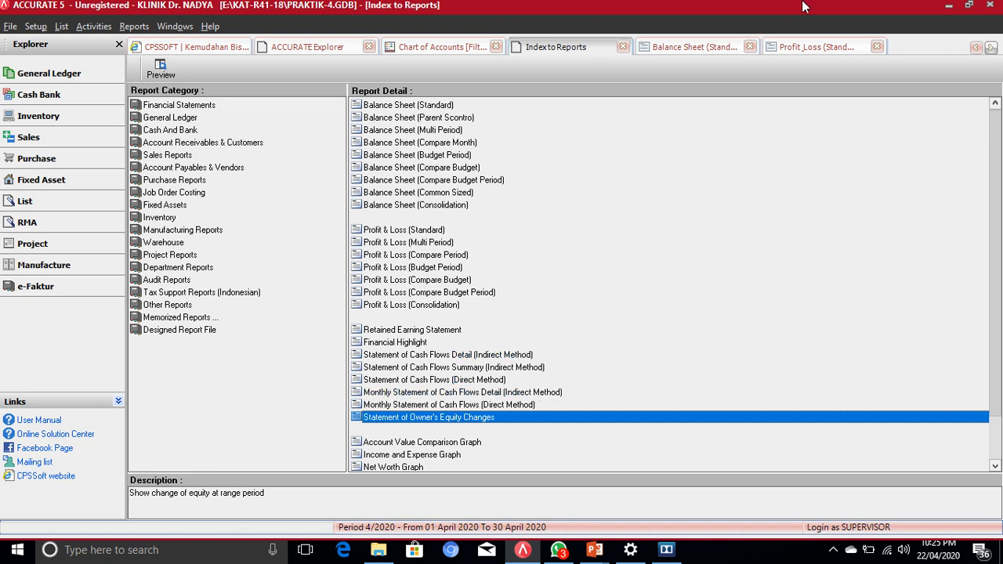
pyautogui.click(473, 356)
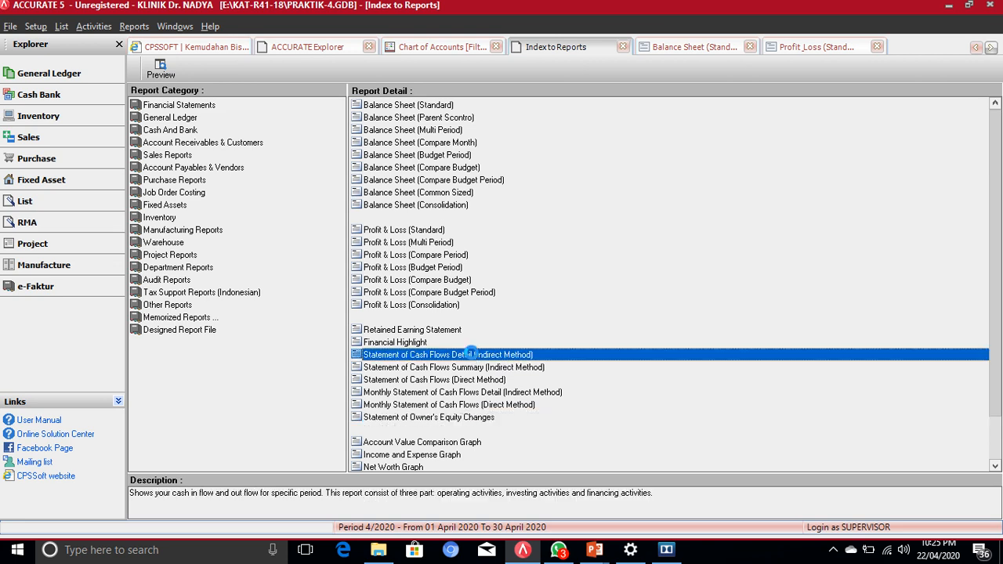
# Step: Open the Cash Flows Detail (Indirect Method) settings with From Period 1/2019 and To Period 12/2019
pyautogui.doubleClick(472, 354)
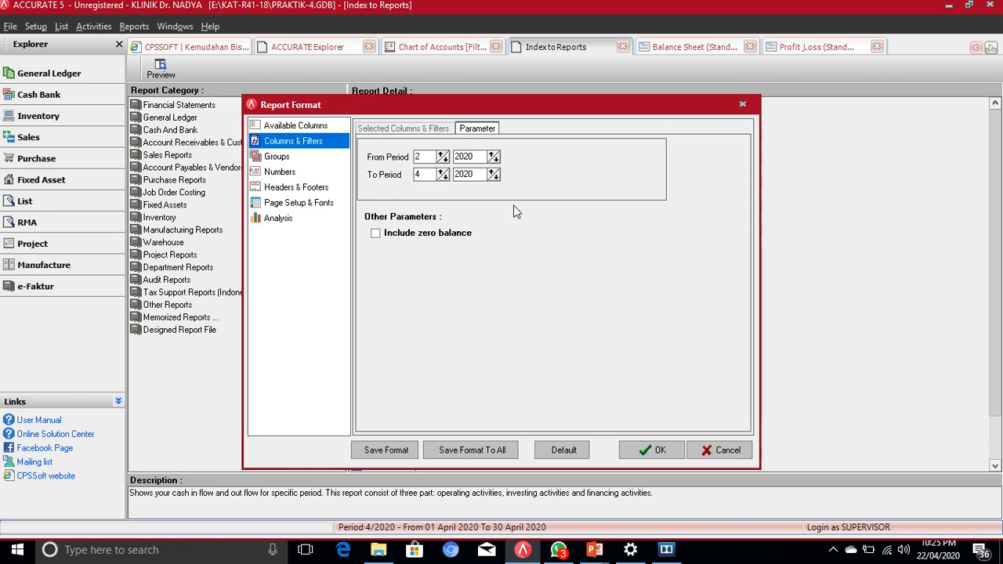
pyautogui.click(445, 161)
pyautogui.click(496, 160)
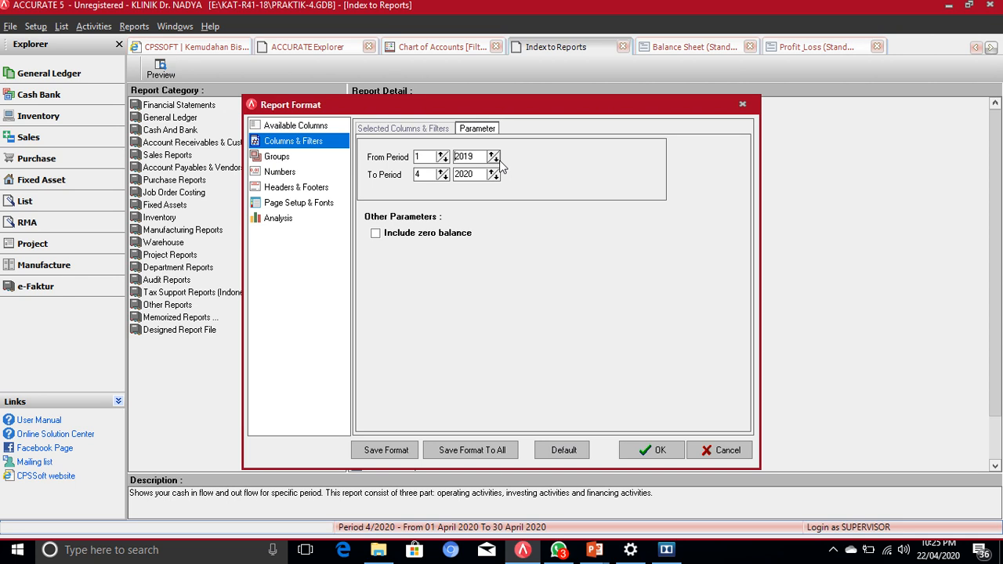
pyautogui.click(441, 173)
pyautogui.click(441, 173)
pyautogui.click(441, 173)
pyautogui.click(441, 174)
pyautogui.click(441, 174)
pyautogui.click(441, 174)
pyautogui.moveTo(433, 174); pyautogui.dragTo(392, 176)
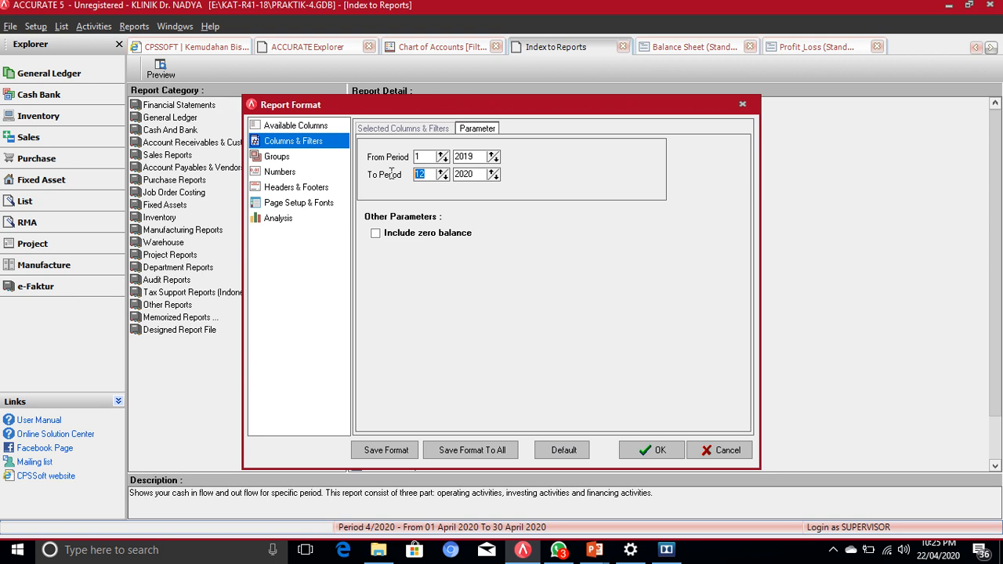
pyautogui.click(495, 179)
pyautogui.click(418, 158)
# Step: Generate the January–December 2019 cash flows detail report, scroll through it, then return to Index to Reports
pyautogui.click(653, 450)
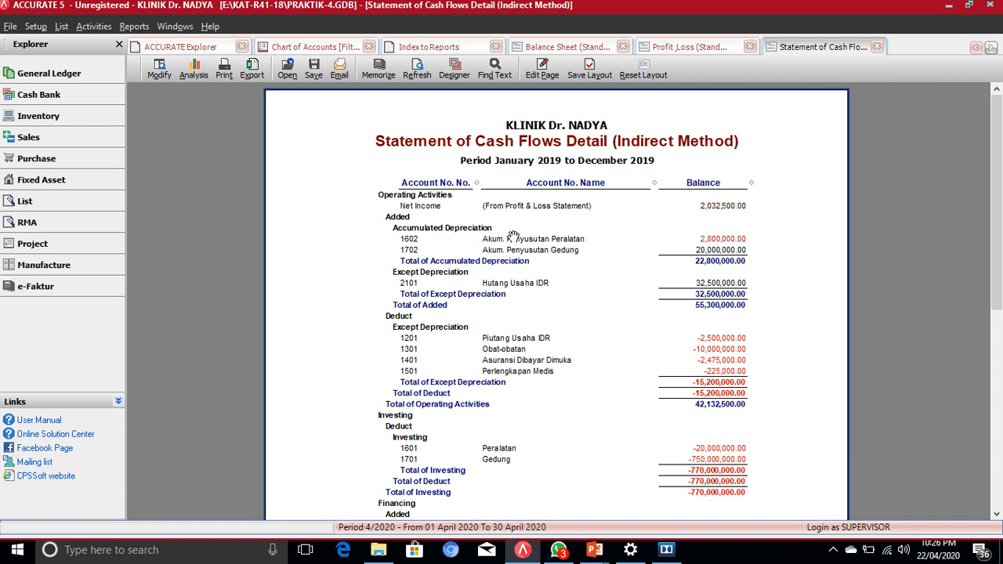
pyautogui.scroll(-5, 756, 286)
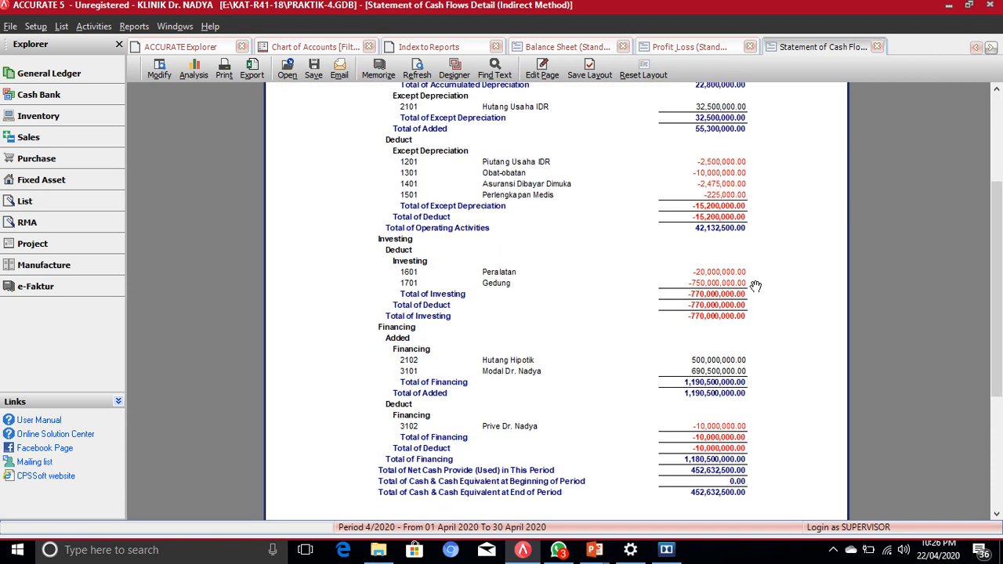
pyautogui.scroll(-4, 755, 286)
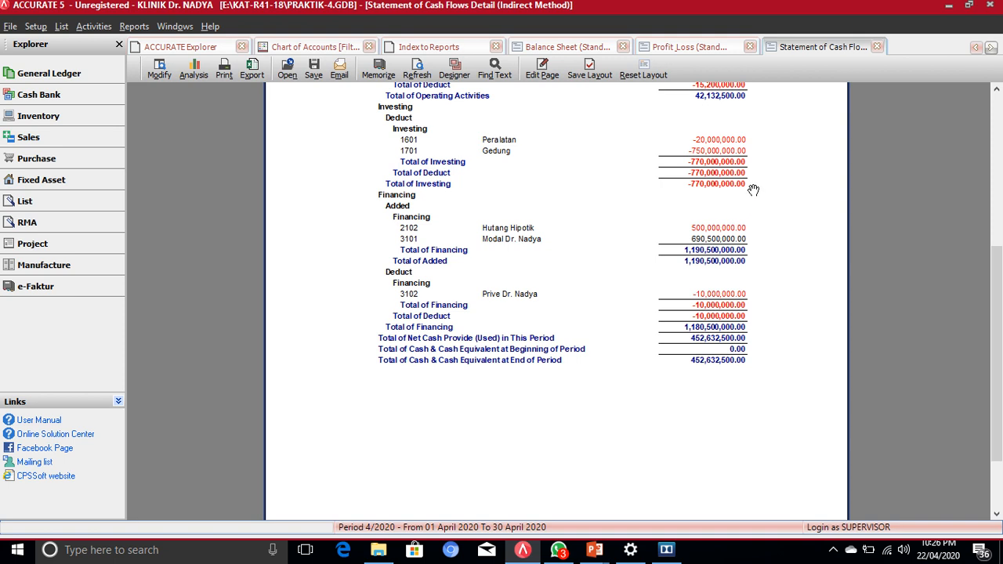
pyautogui.scroll(3, 752, 190)
pyautogui.scroll(4, 752, 194)
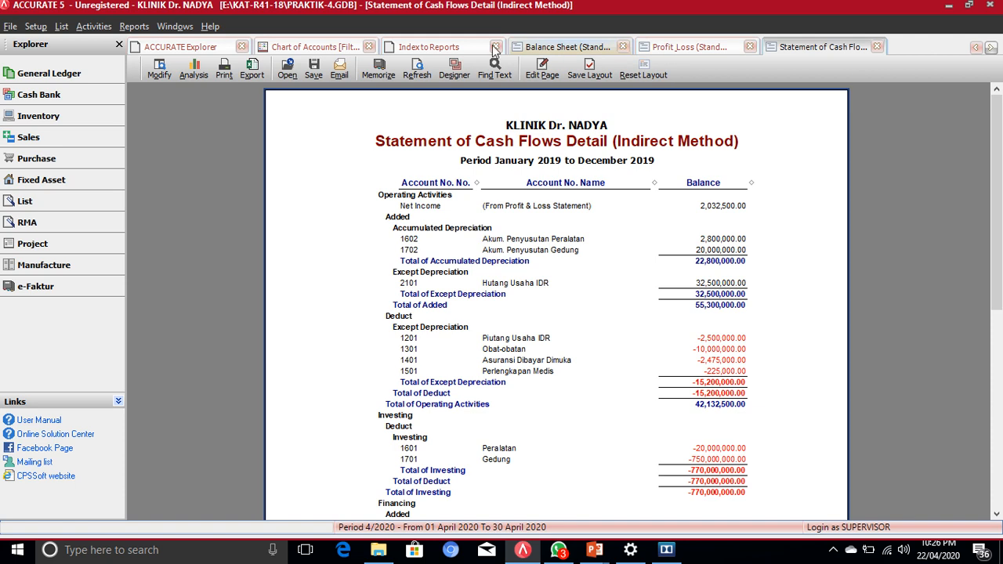
pyautogui.click(416, 49)
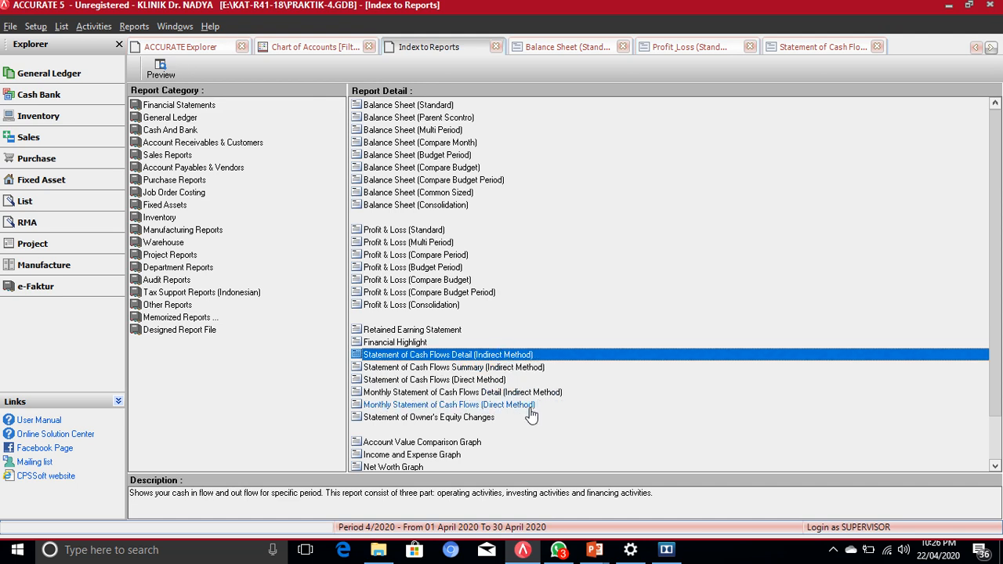
# Step: Open Statement of Cash Flows (Direct Method) with To Period month 12 of 2019 and run it
pyautogui.click(483, 380)
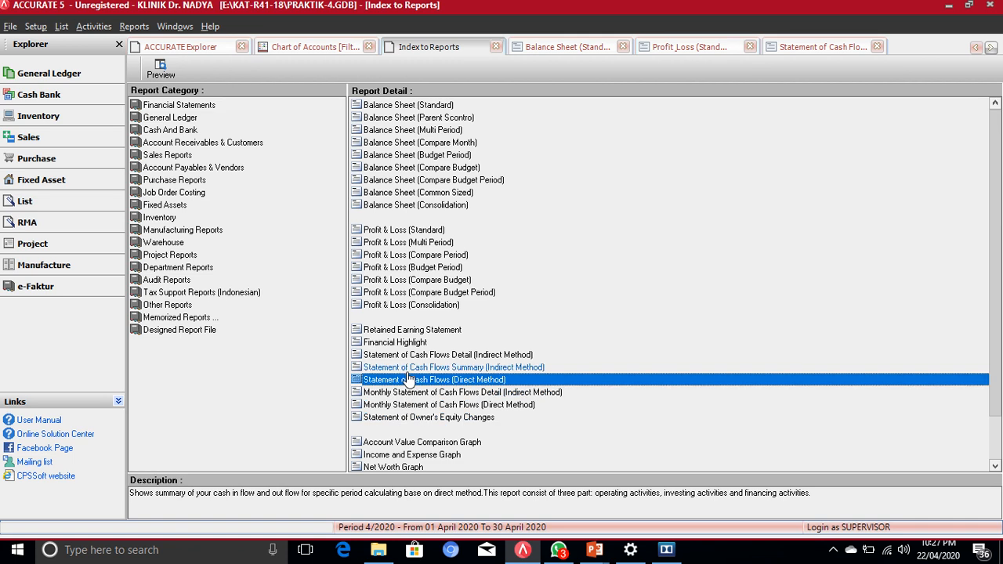
pyautogui.doubleClick(464, 380)
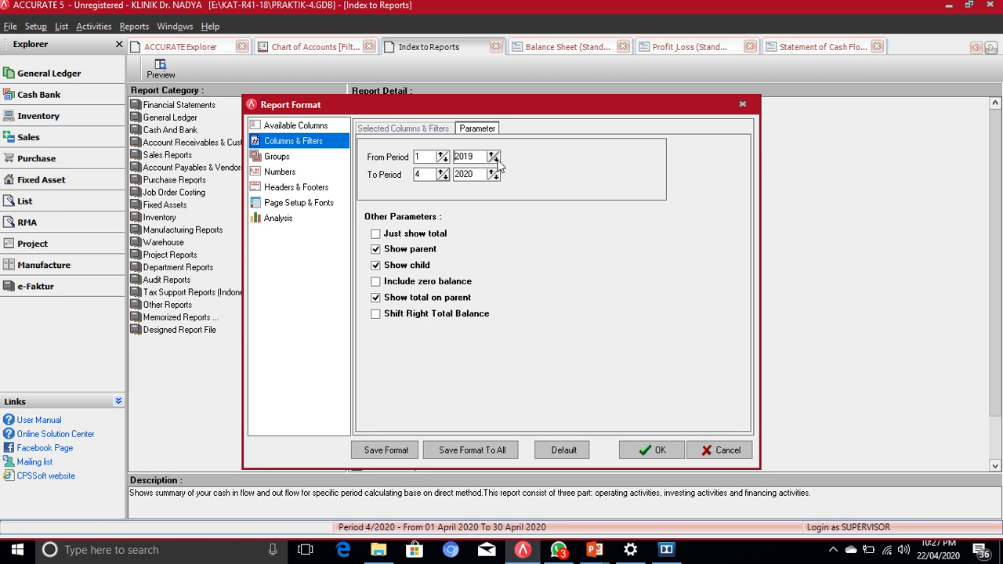
pyautogui.press('Tab')
pyautogui.write('12')
pyautogui.click(658, 453)
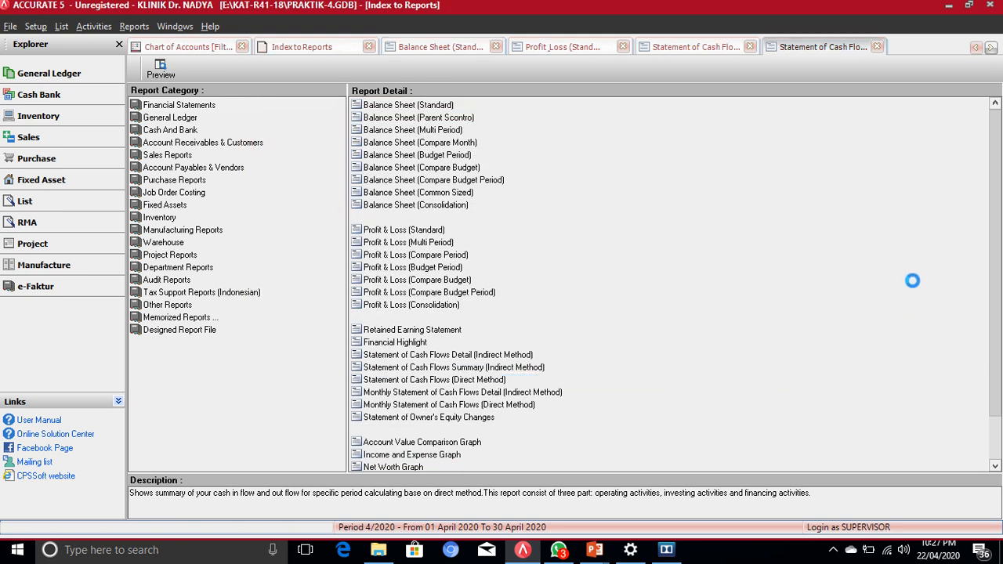
# Step: Scroll the Direct Method cash flow statement down to its 452,632,500.00 ending cash, then back to the title
pyautogui.scroll(-5, 909, 286)
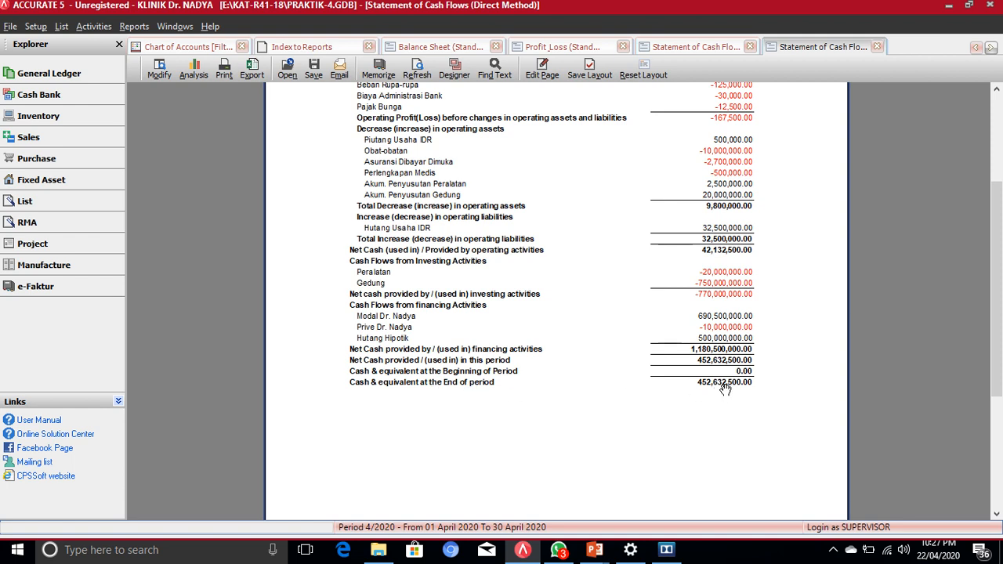
pyautogui.scroll(3, 521, 194)
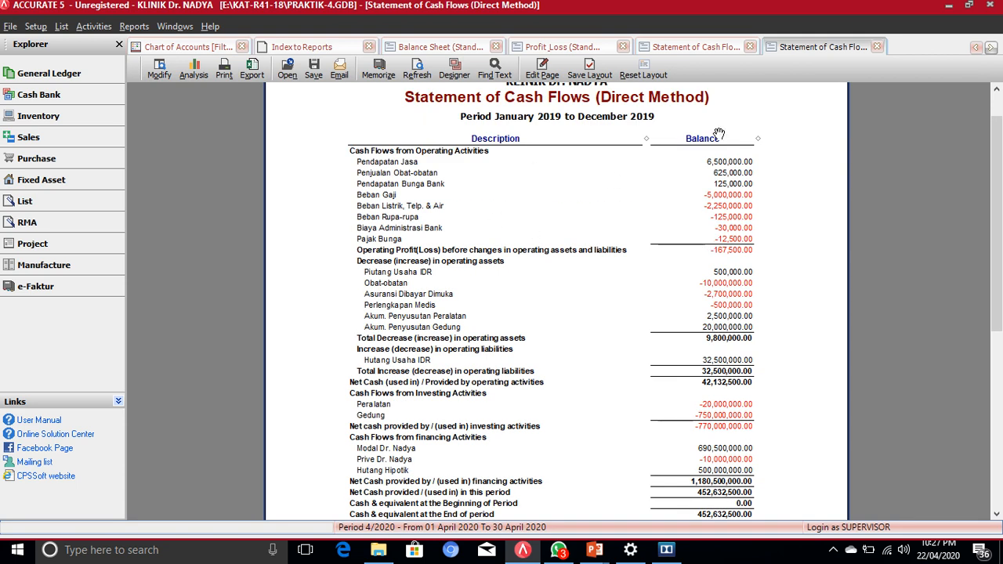
pyautogui.click(694, 49)
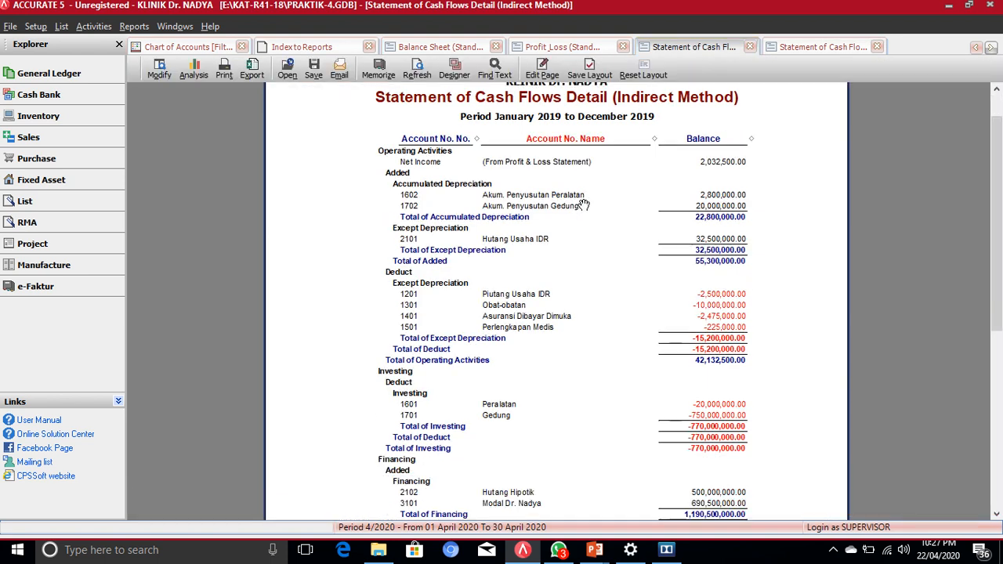
pyautogui.scroll(-5, 584, 204)
pyautogui.scroll(4, 583, 205)
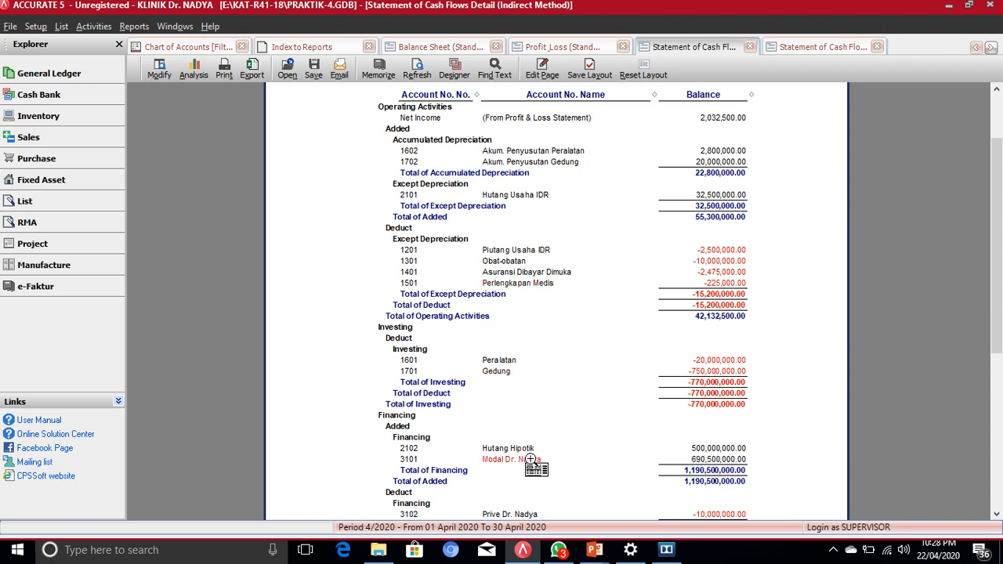
pyautogui.scroll(-1, 533, 460)
pyautogui.scroll(2, 614, 235)
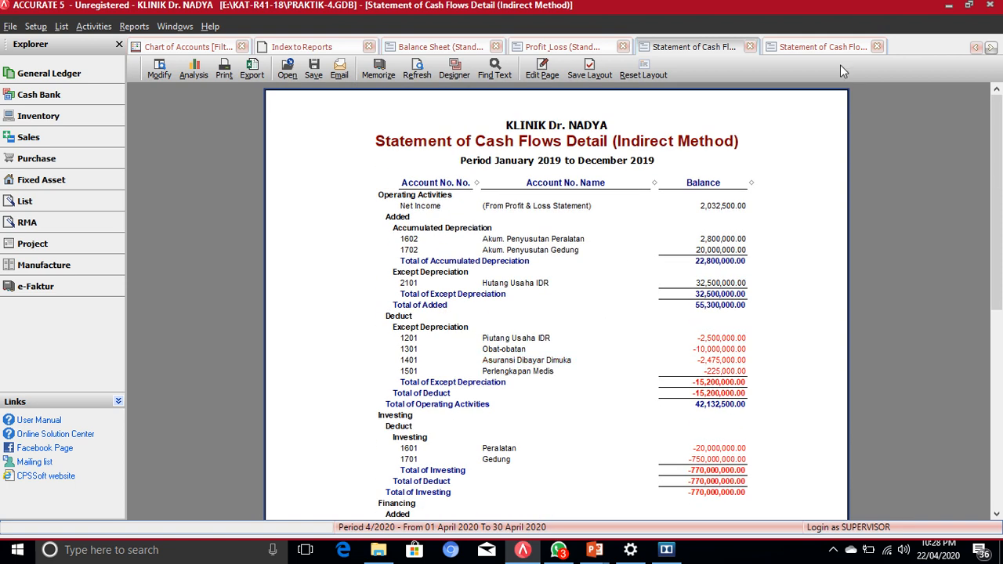
pyautogui.click(832, 47)
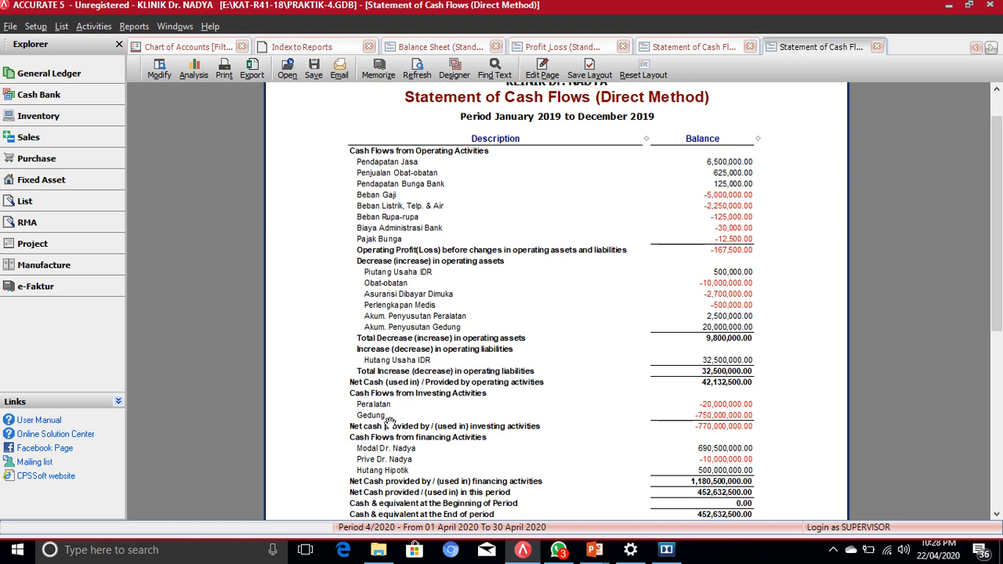
pyautogui.scroll(-1, 389, 423)
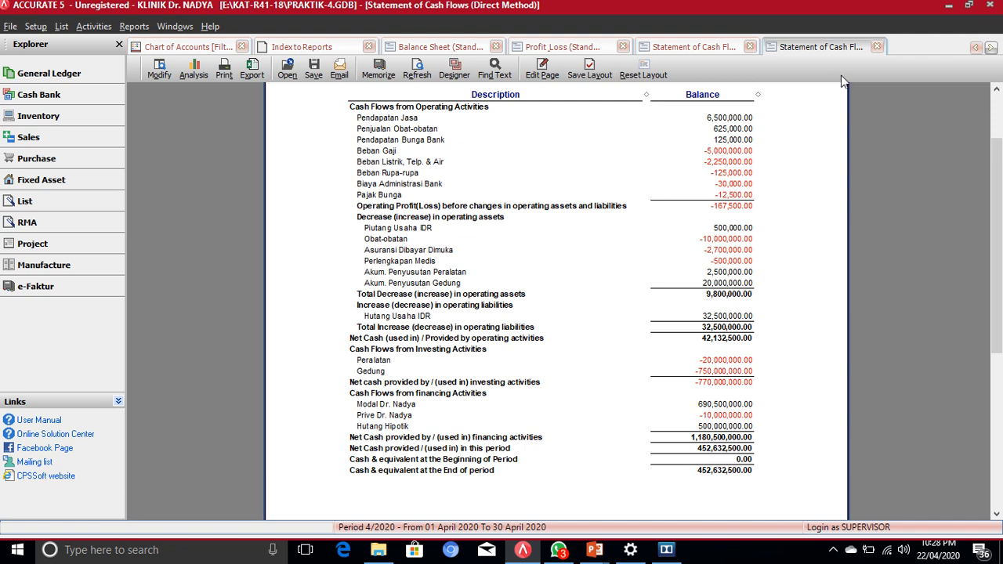
# Step: Close the Direct Method and Indirect Method cash flow report tabs
pyautogui.click(877, 47)
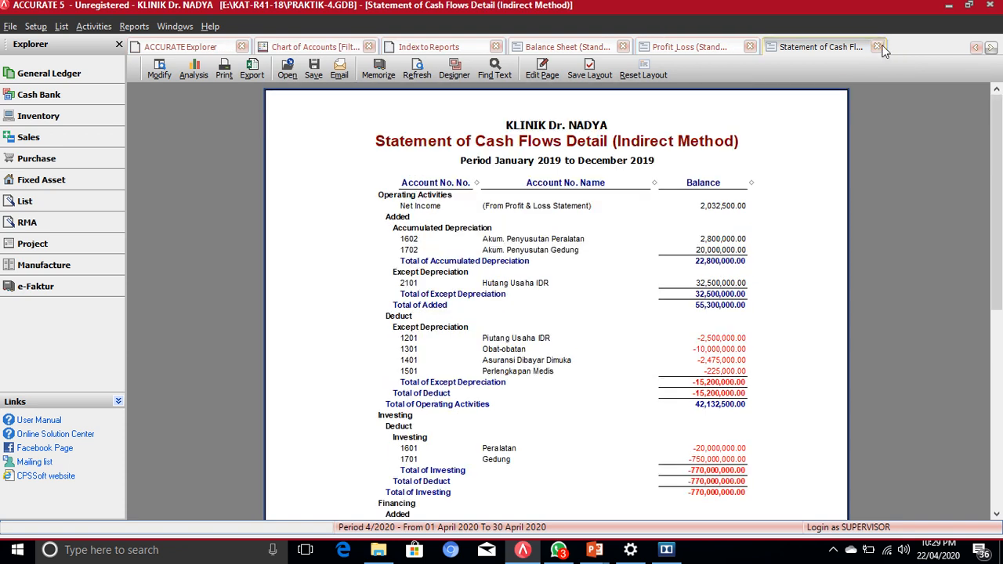
pyautogui.click(876, 47)
pyautogui.click(876, 47)
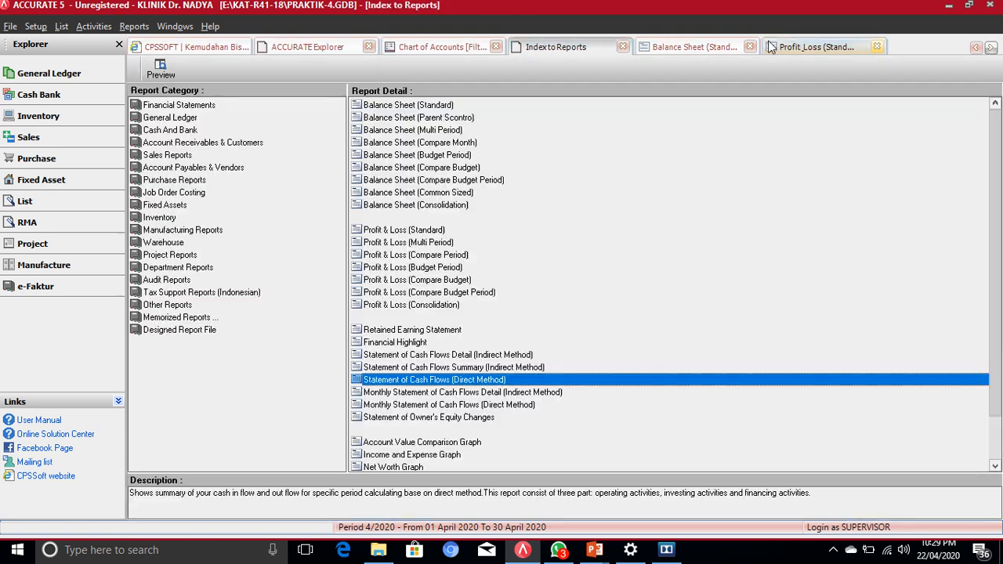
# Step: Glance at the Balance Sheet and Profit & Loss reports, then return to Index to Reports
pyautogui.click(679, 49)
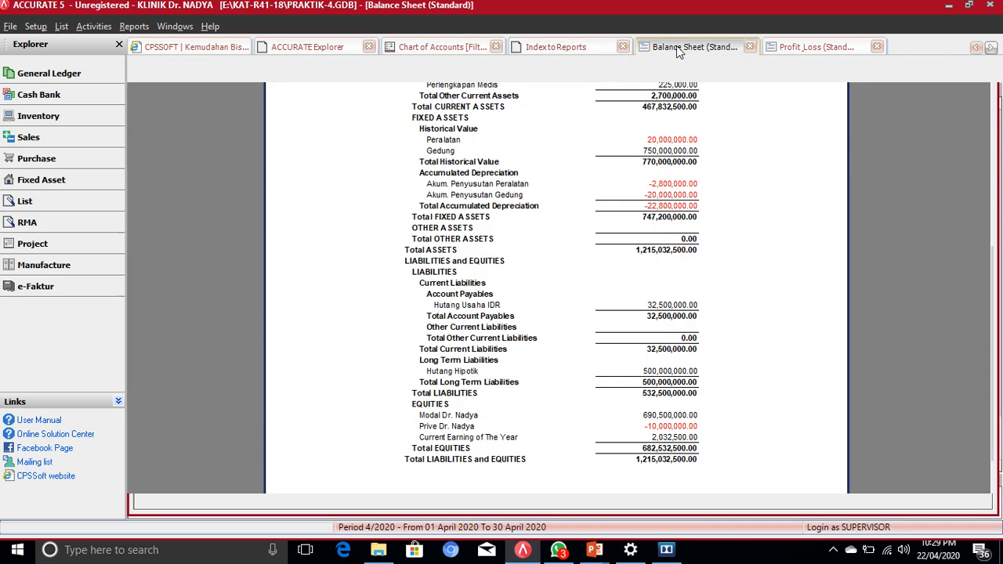
pyautogui.click(807, 49)
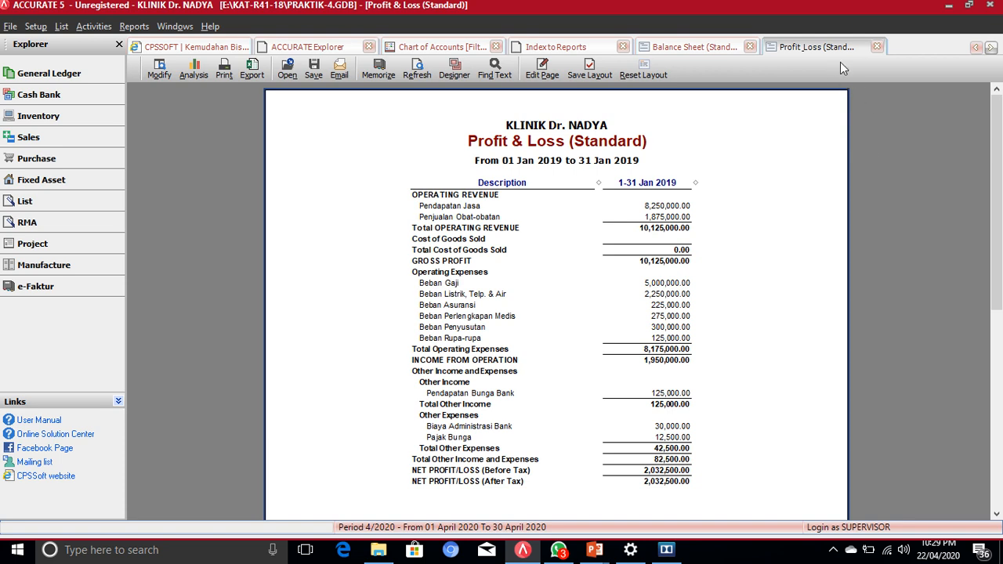
pyautogui.click(560, 47)
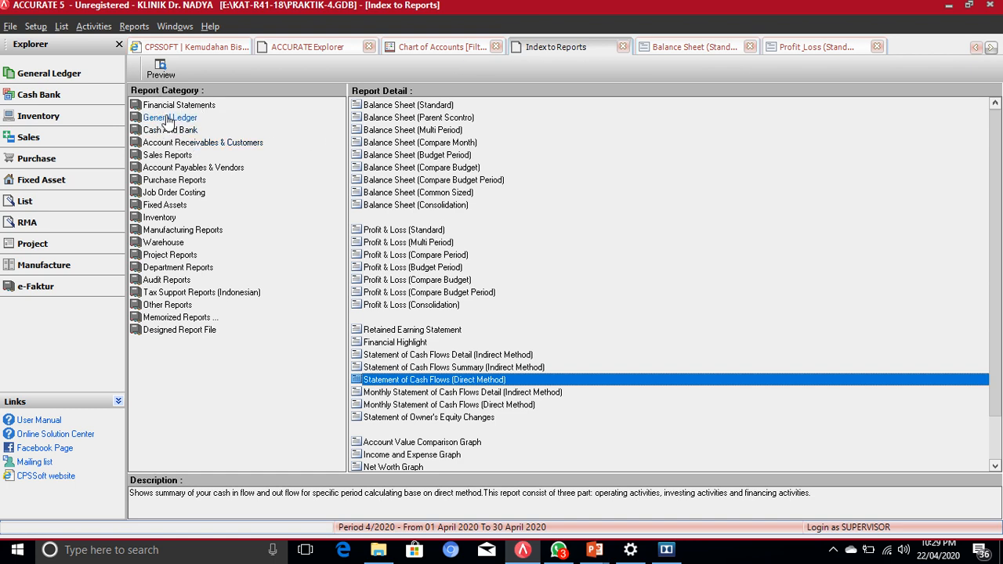
# Step: Select the General Ledger category and open the All Journals report's settings
pyautogui.click(156, 121)
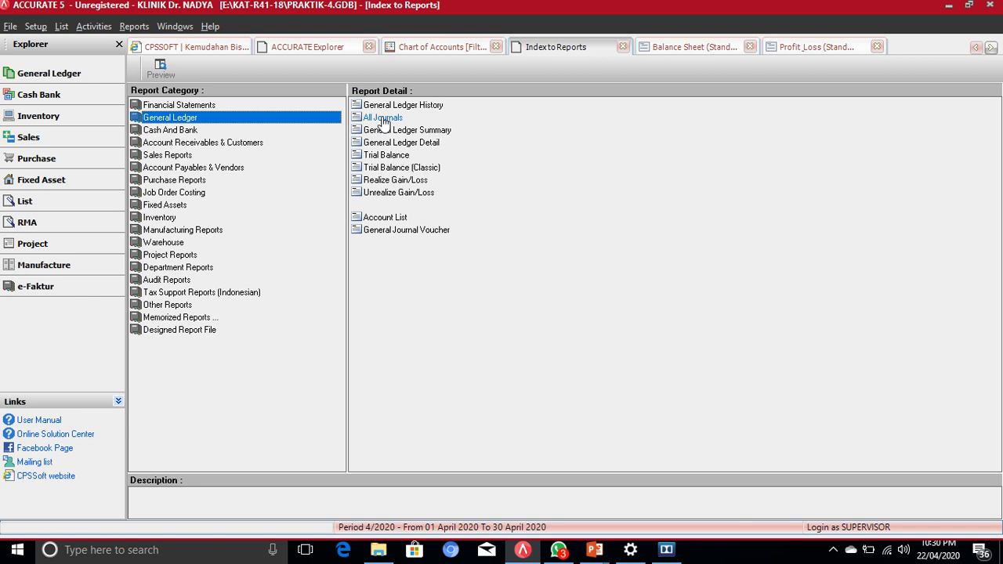
pyautogui.click(377, 122)
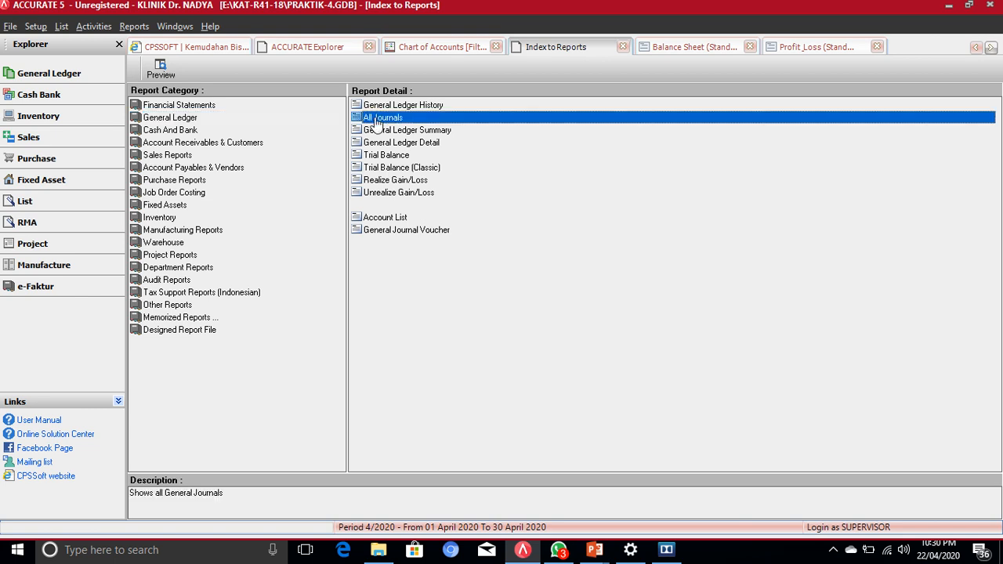
pyautogui.doubleClick(376, 122)
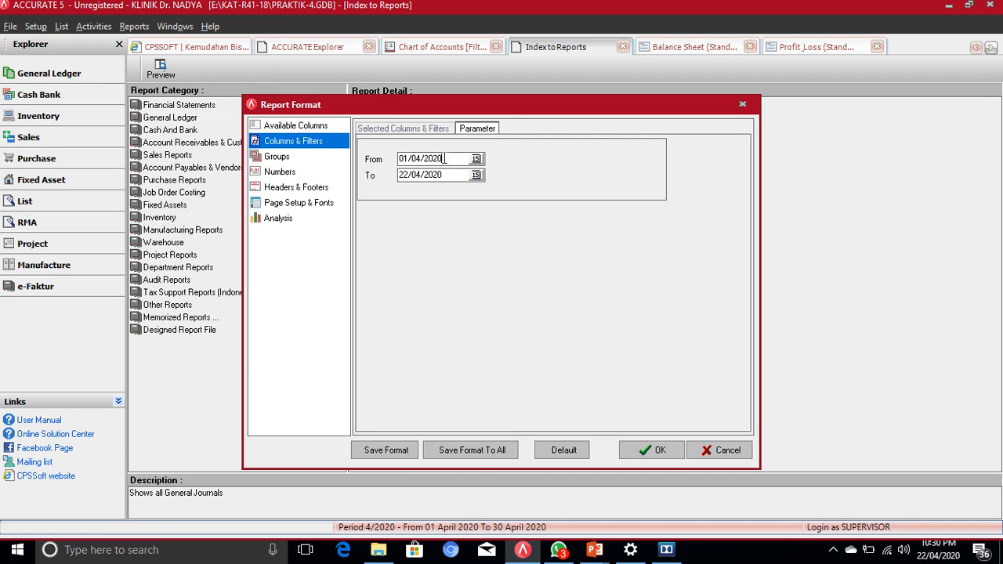
# Step: Set the All Journals date range to 01/01/19 through 31/01/19 and run the report
pyautogui.moveTo(444, 158); pyautogui.dragTo(424, 158)
pyautogui.write('1/')
pyautogui.moveTo(458, 177); pyautogui.dragTo(387, 173)
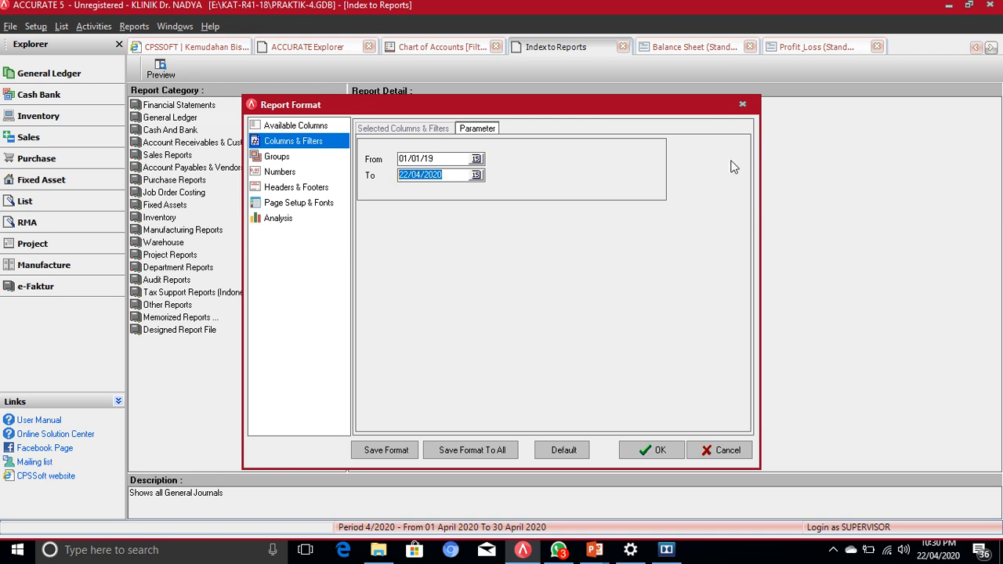
pyautogui.write('31/01/19')
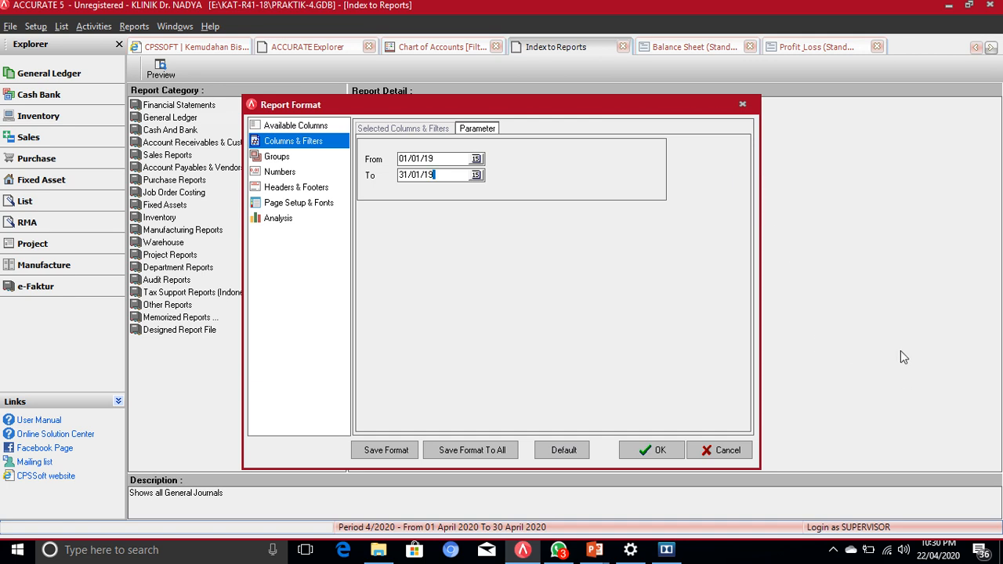
pyautogui.click(657, 449)
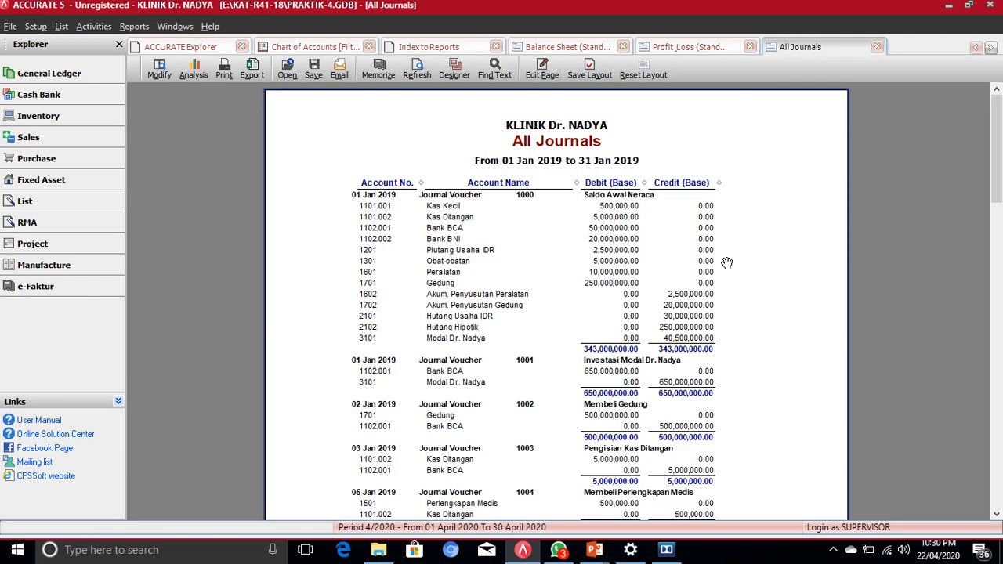
# Step: Scroll through the January 2019 journal vouchers, from the opening balances to voucher 1008
pyautogui.scroll(-1, 726, 262)
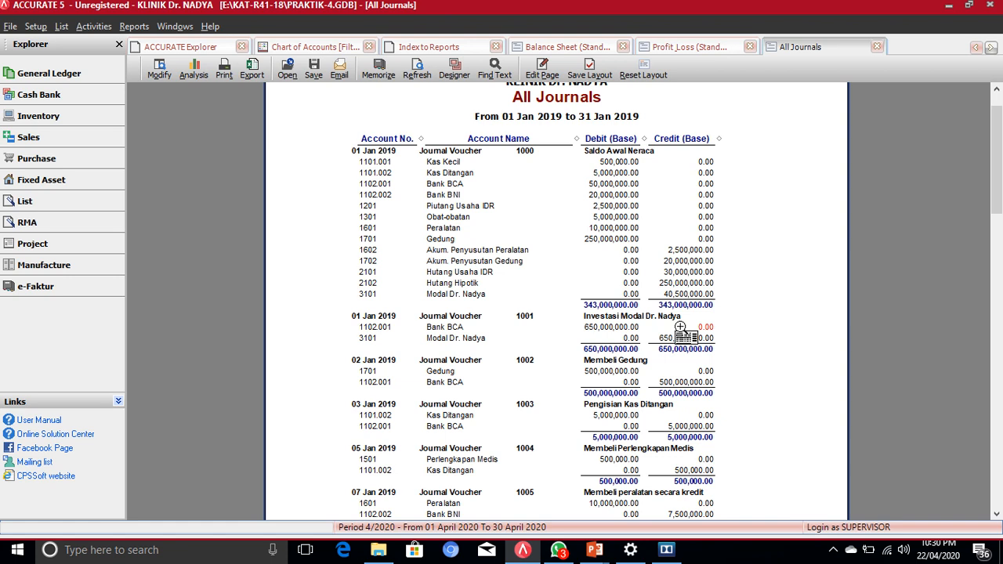
pyautogui.scroll(-1, 681, 332)
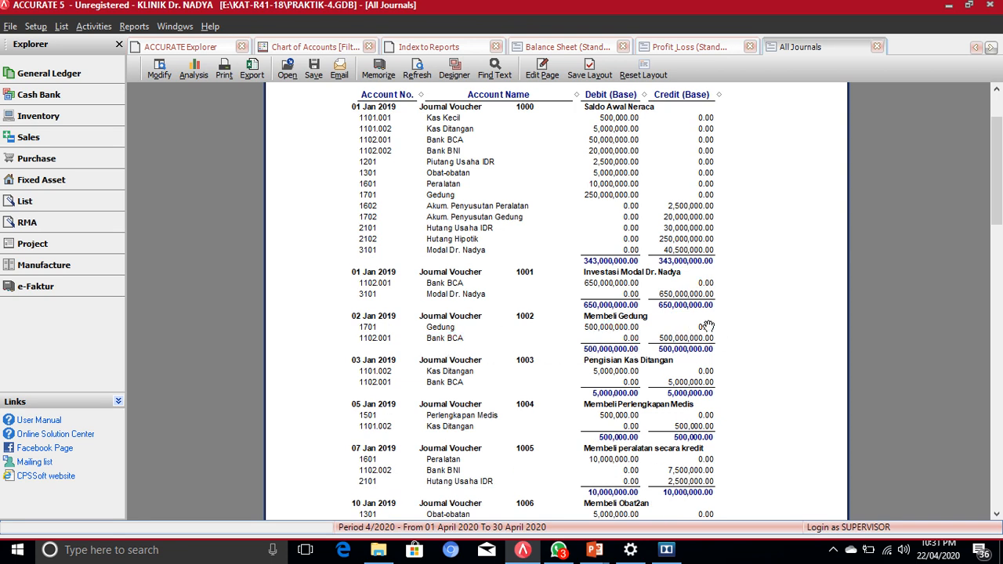
pyautogui.scroll(-1, 707, 326)
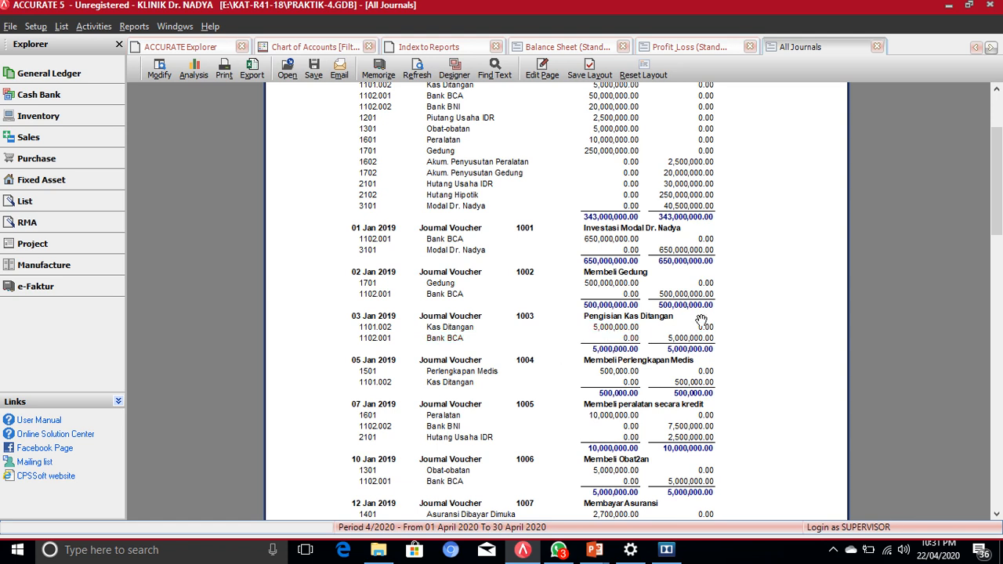
pyautogui.scroll(-1, 701, 321)
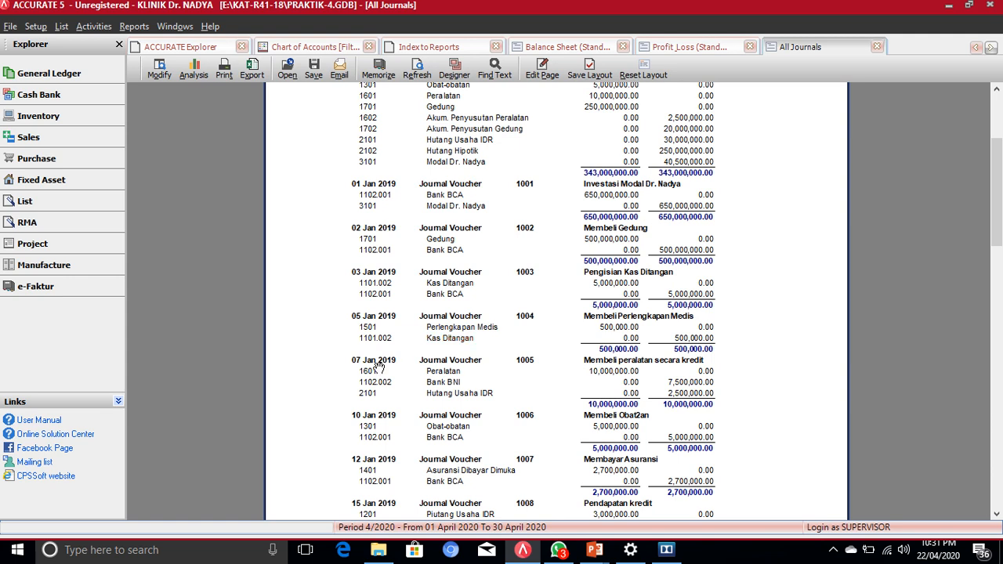
pyautogui.scroll(-1, 379, 366)
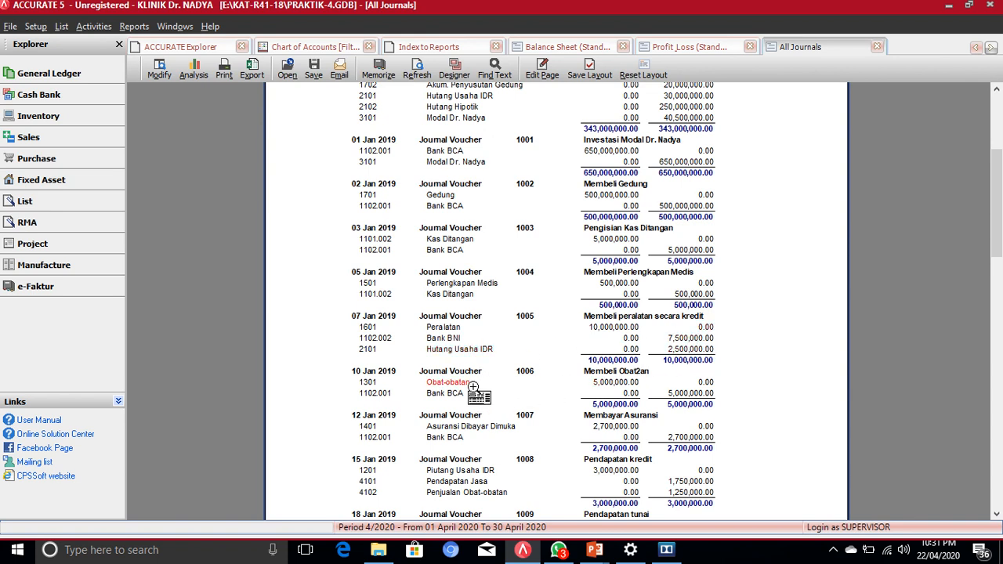
# Step: Keep scrolling the All Journals report down to voucher 1011 at the bottom of page 1
pyautogui.scroll(-2, 473, 387)
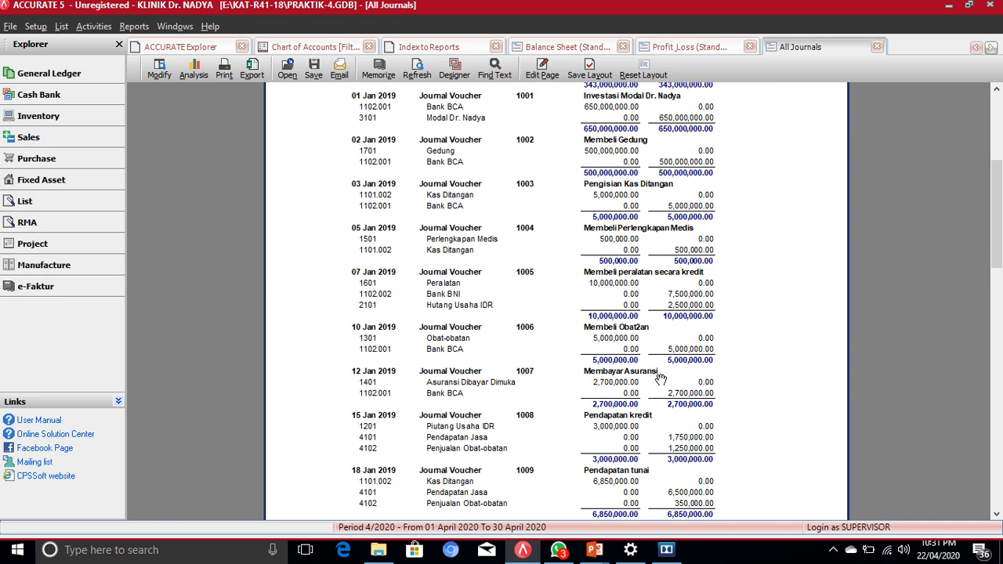
pyautogui.scroll(-2, 682, 380)
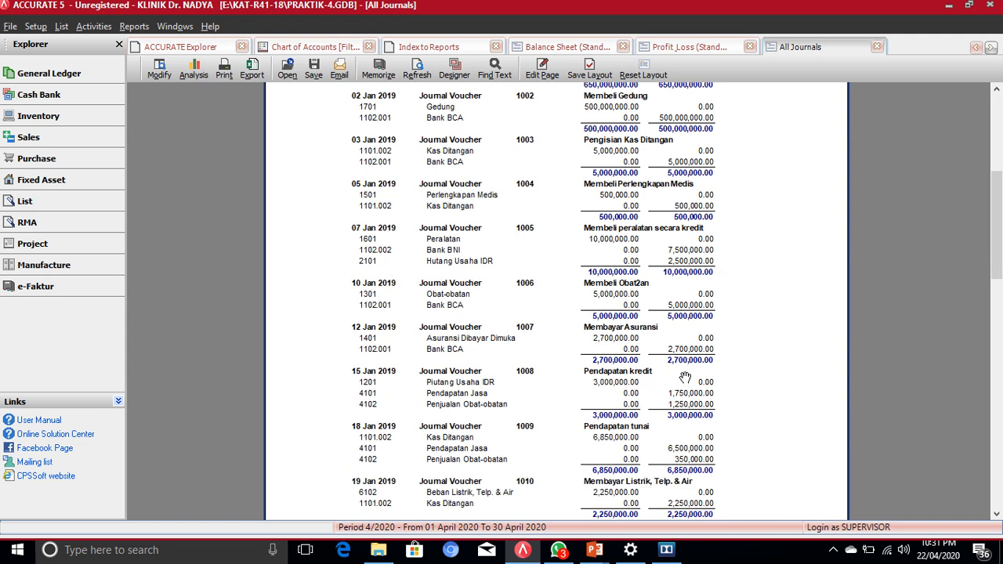
pyautogui.scroll(-2, 452, 371)
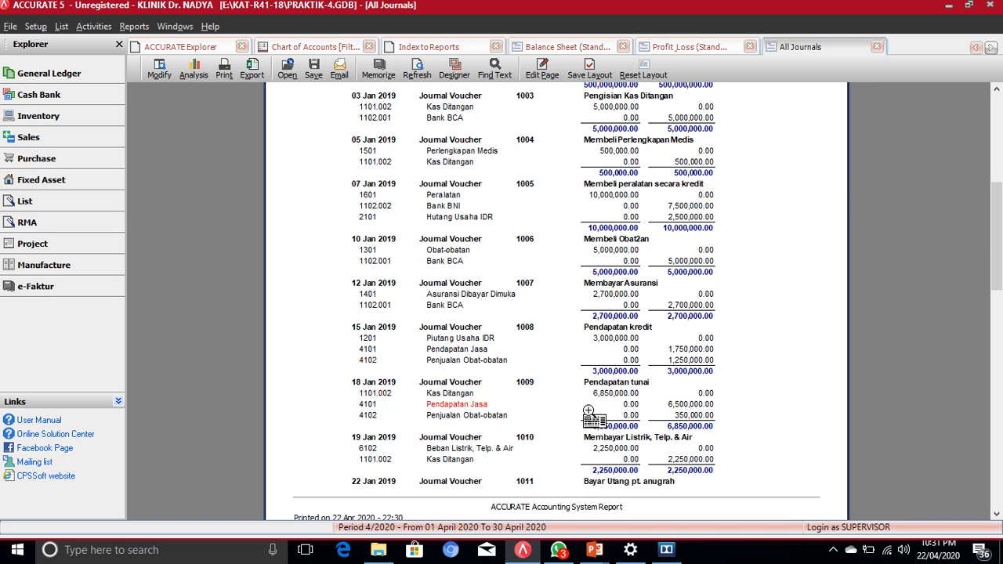
pyautogui.scroll(-1, 645, 393)
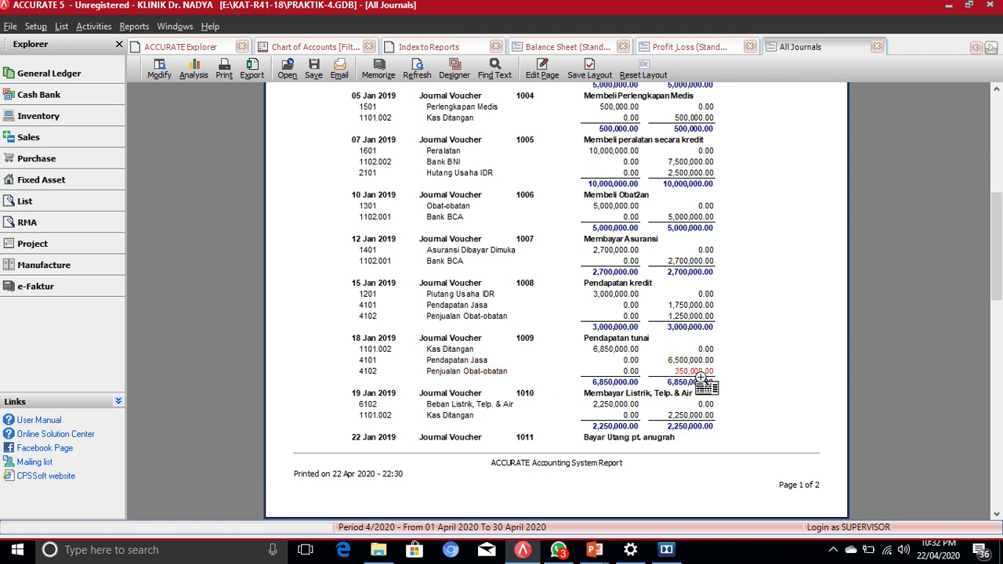
pyautogui.scroll(-1, 703, 380)
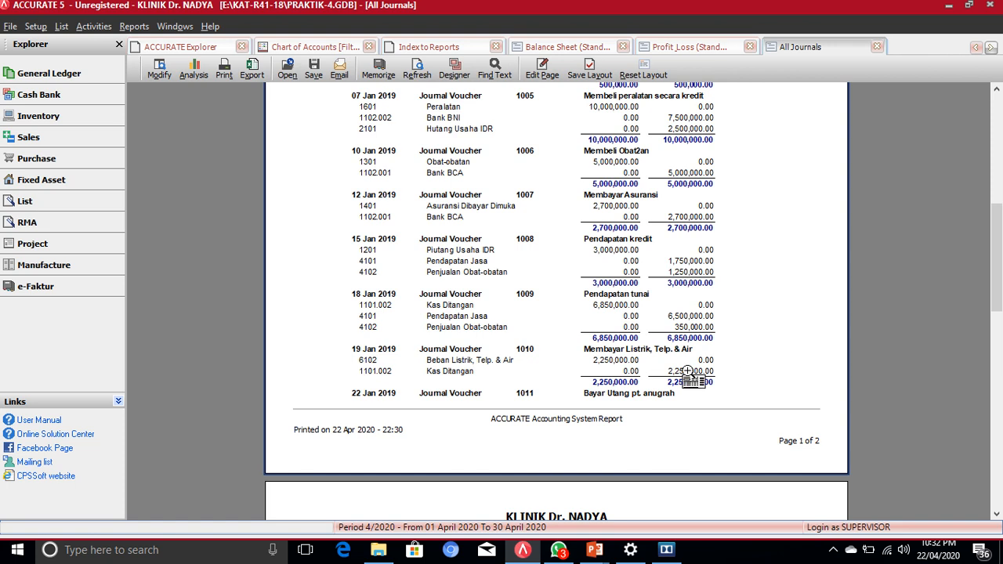
# Step: Drill into voucher 1010's 2,250,000.00 amount and check the 1101.002 Kas Ditangan account lookup
pyautogui.doubleClick(611, 359)
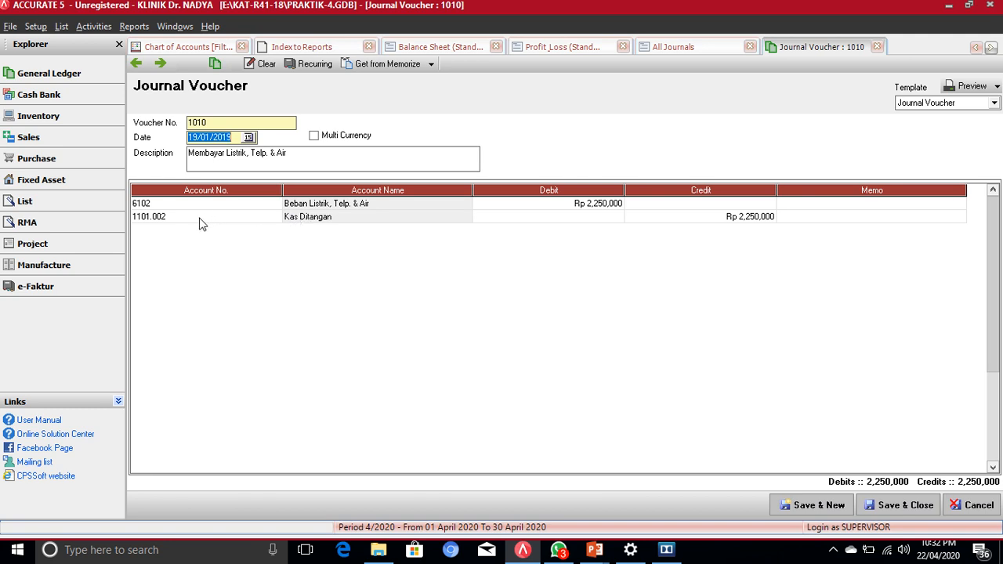
pyautogui.click(165, 224)
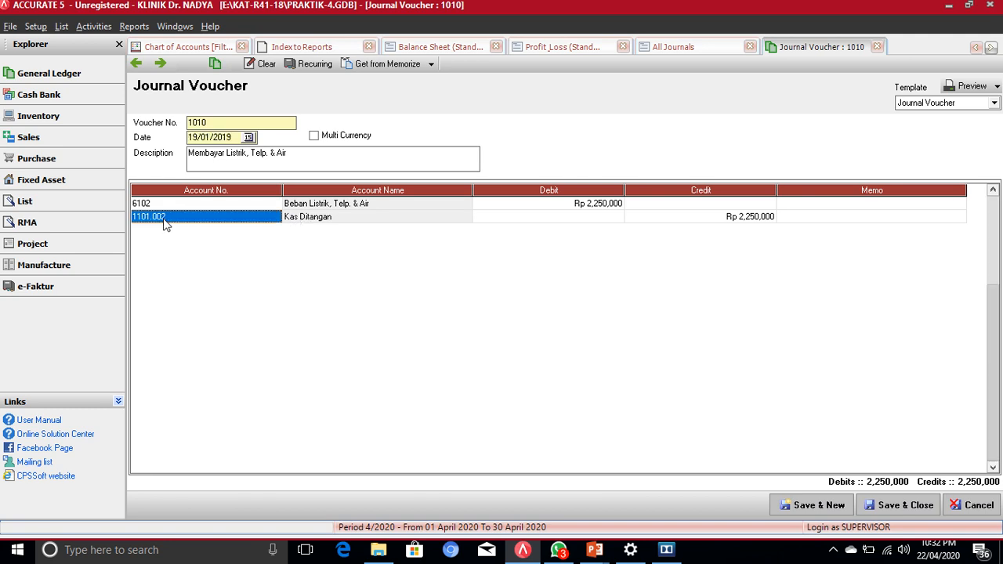
pyautogui.click(252, 222)
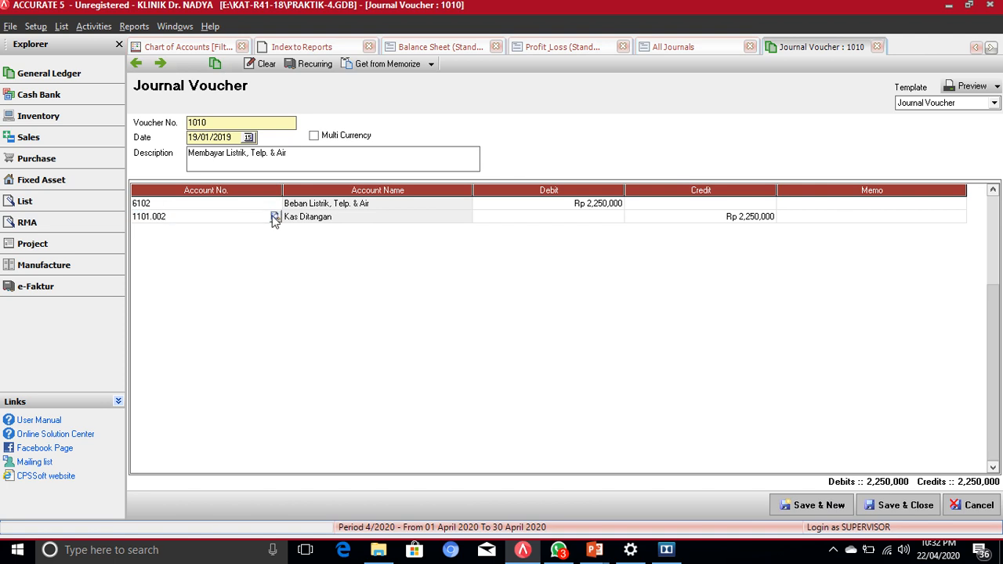
pyautogui.click(275, 221)
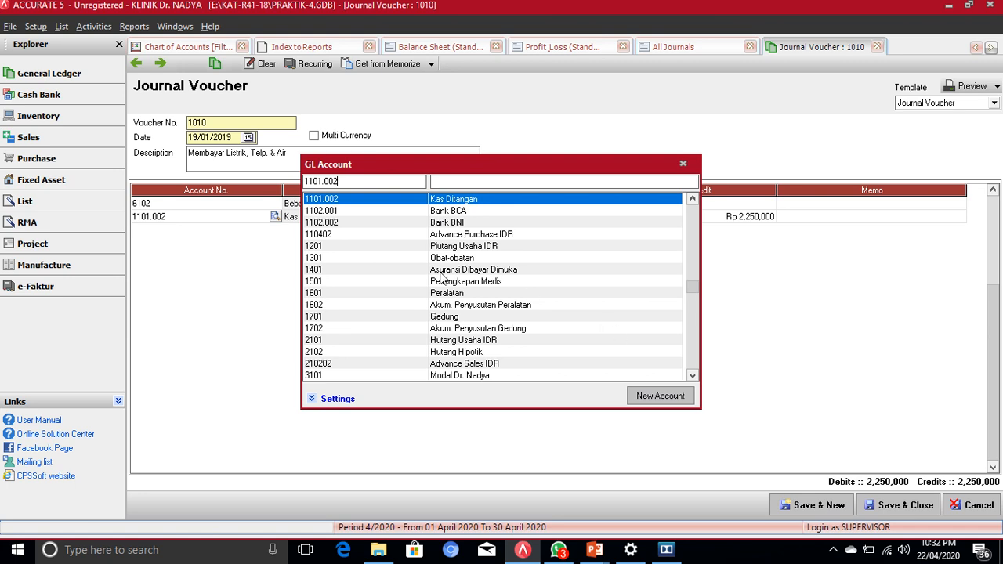
pyautogui.click(682, 166)
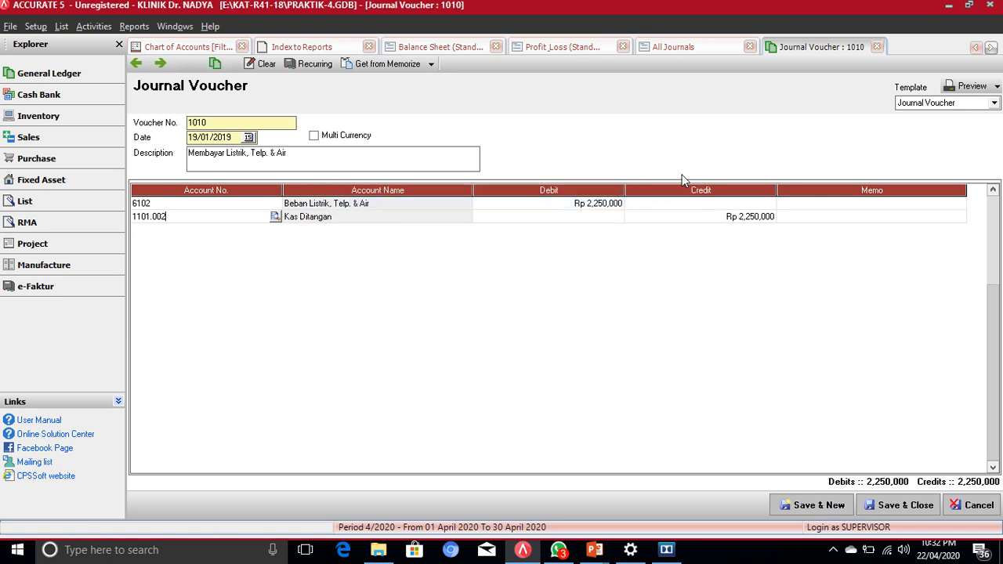
# Step: Cancel voucher 1010 unsaved, then scroll the January journals down to the grand totals and back
pyautogui.click(979, 505)
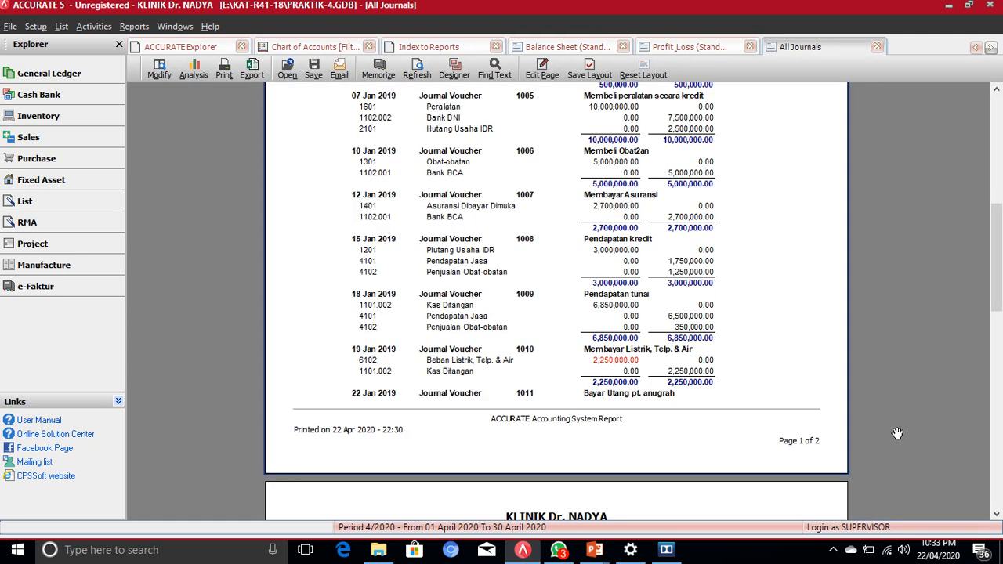
pyautogui.scroll(-5, 681, 286)
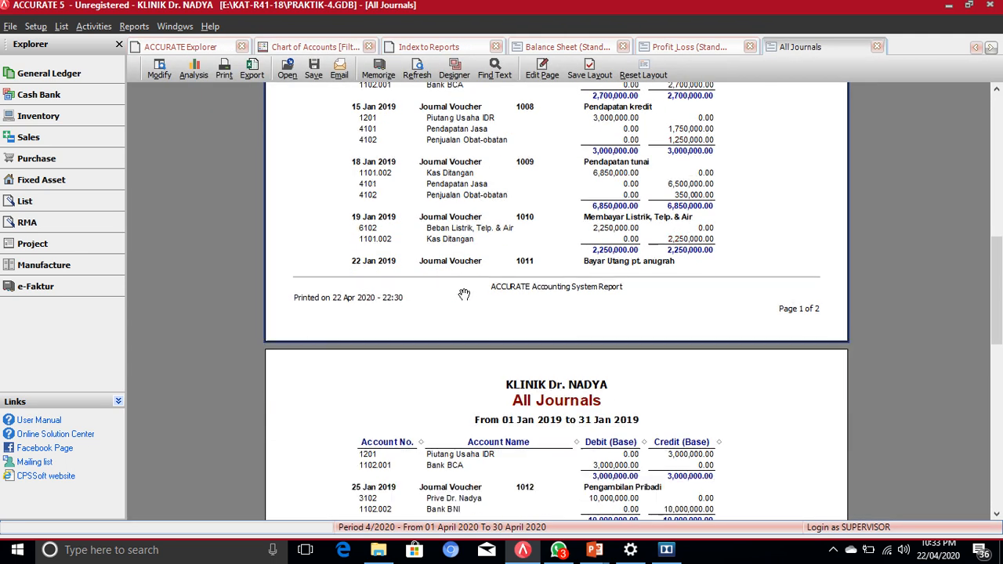
pyautogui.scroll(-1, 433, 253)
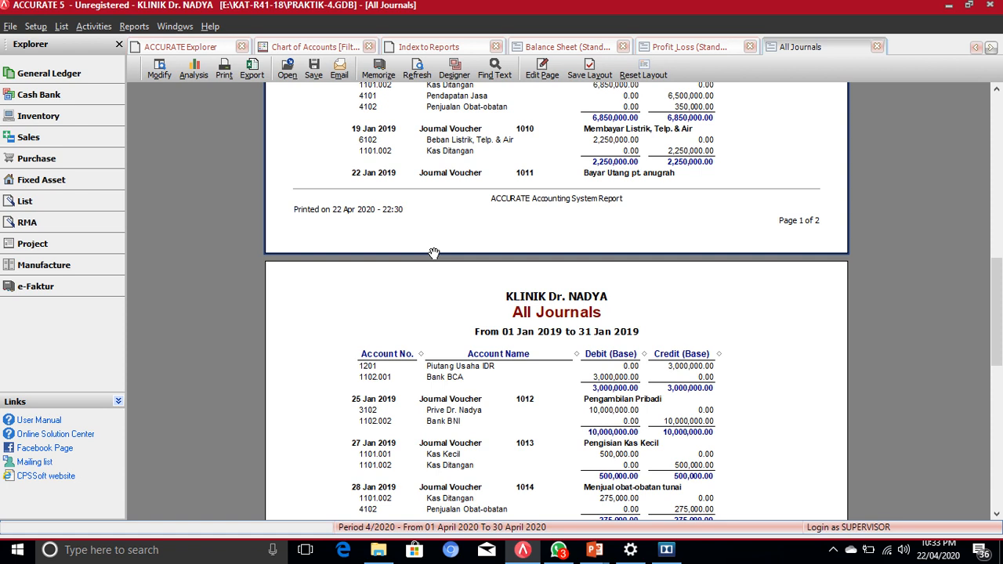
pyautogui.scroll(-1, 433, 253)
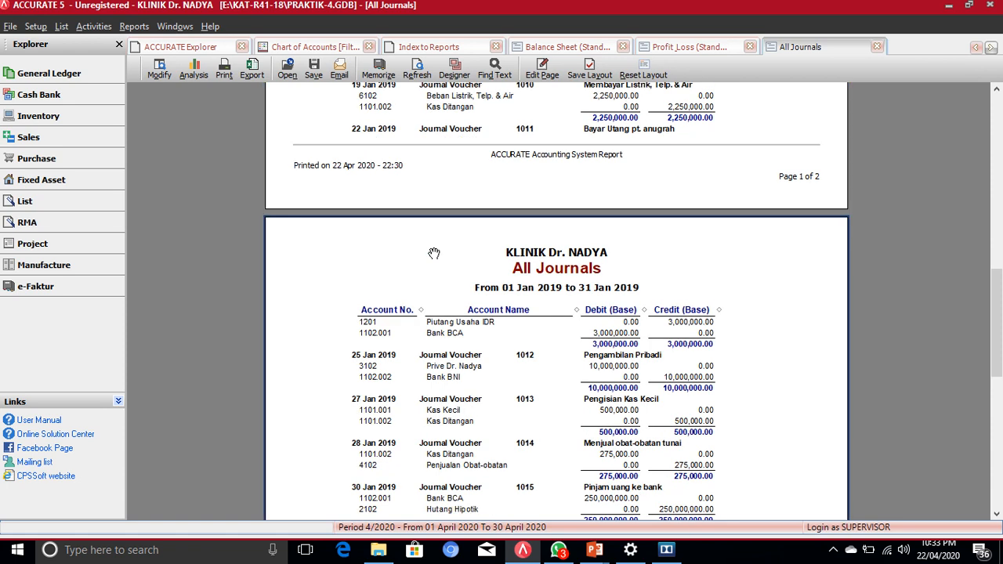
pyautogui.scroll(-1, 433, 253)
pyautogui.scroll(-2, 433, 253)
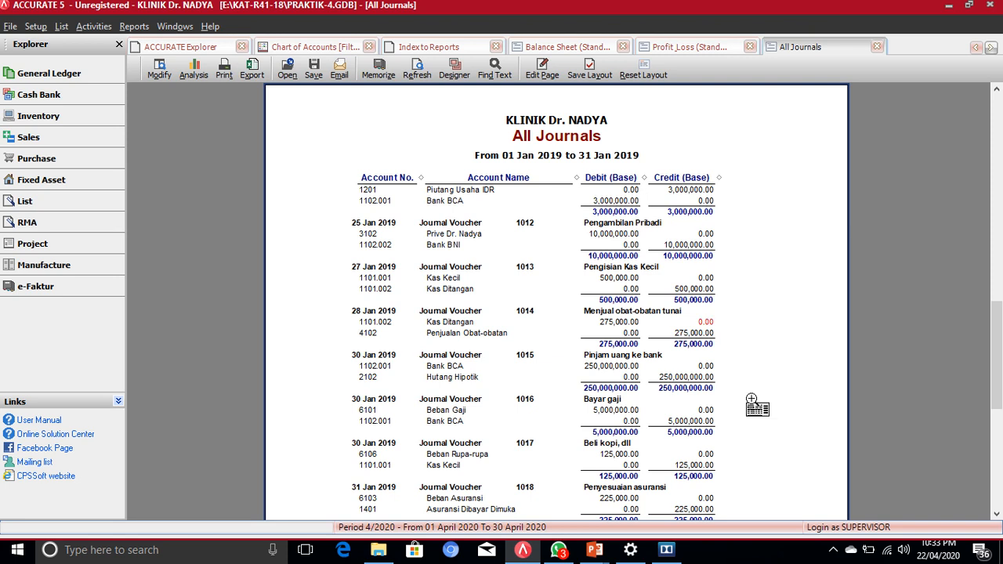
pyautogui.scroll(-1, 749, 401)
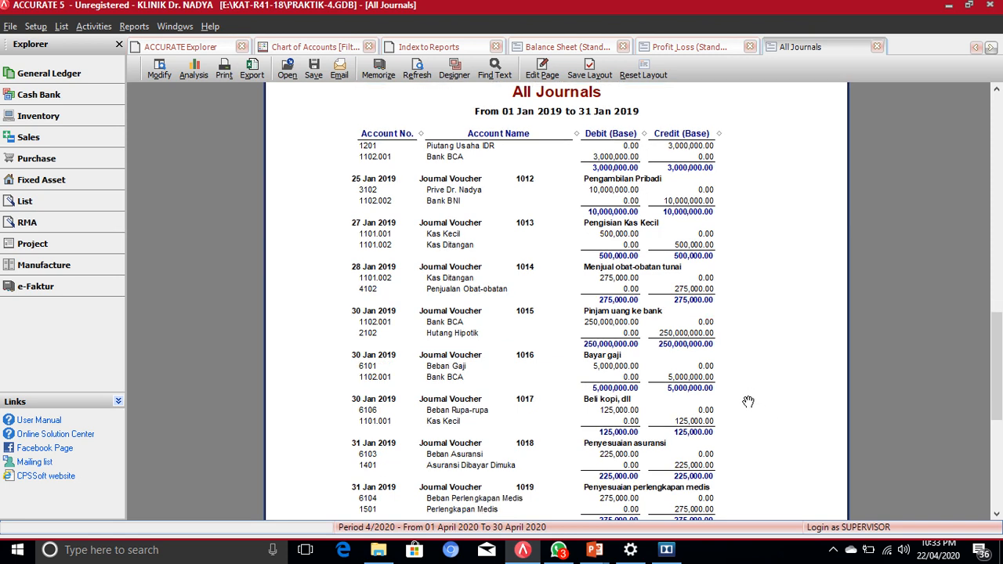
pyautogui.scroll(-1, 748, 401)
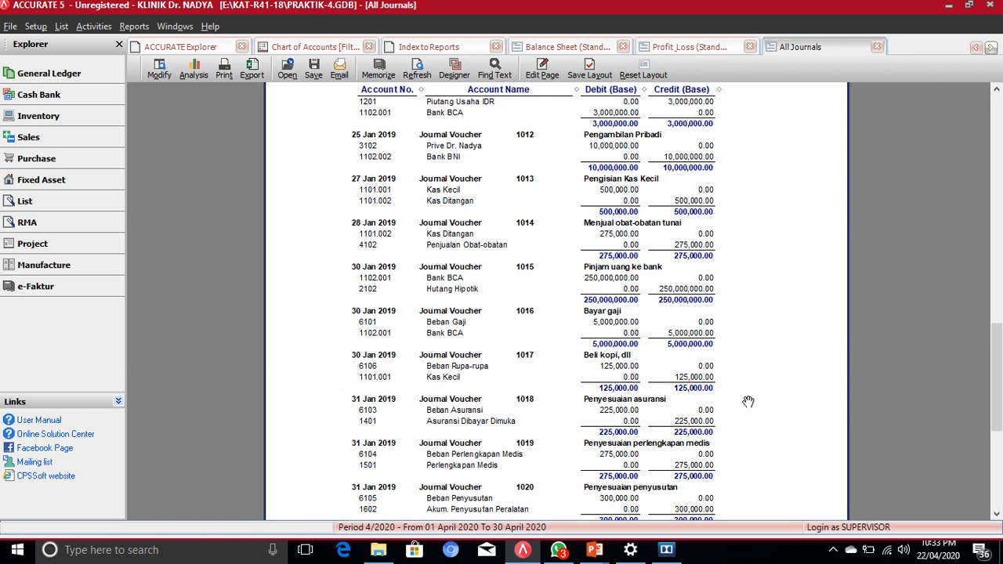
pyautogui.scroll(-1, 748, 402)
pyautogui.scroll(-2, 748, 401)
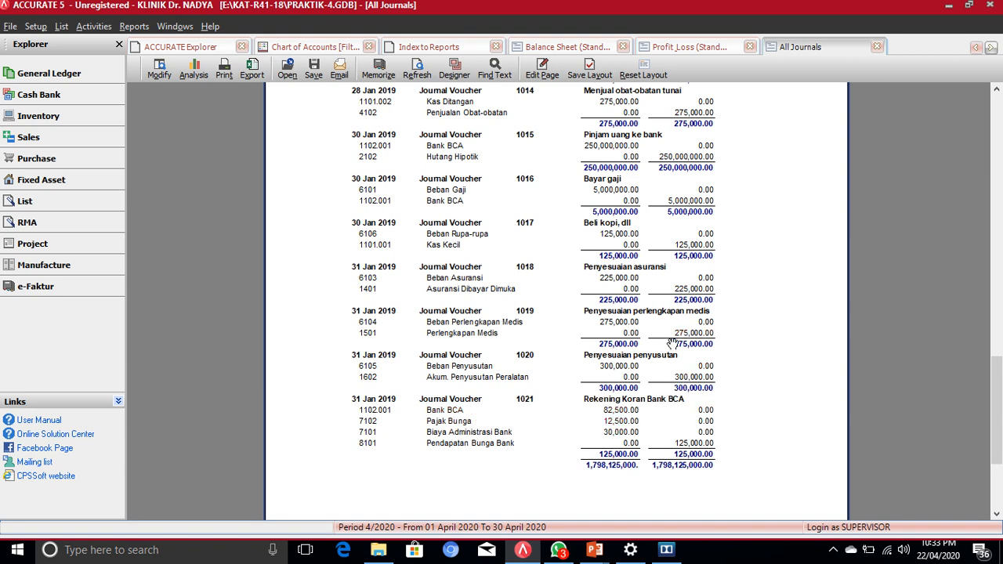
pyautogui.scroll(1, 640, 268)
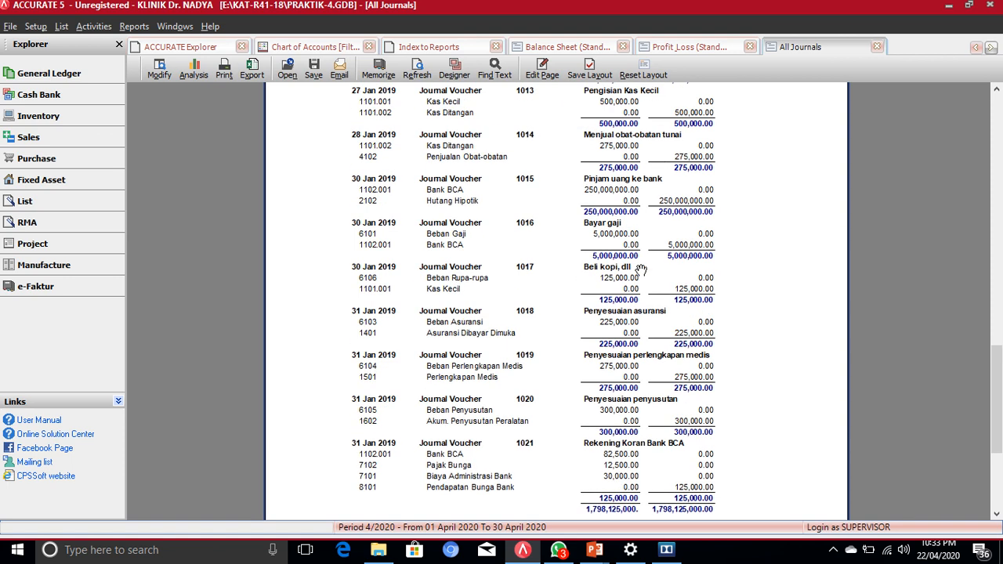
pyautogui.scroll(5, 640, 268)
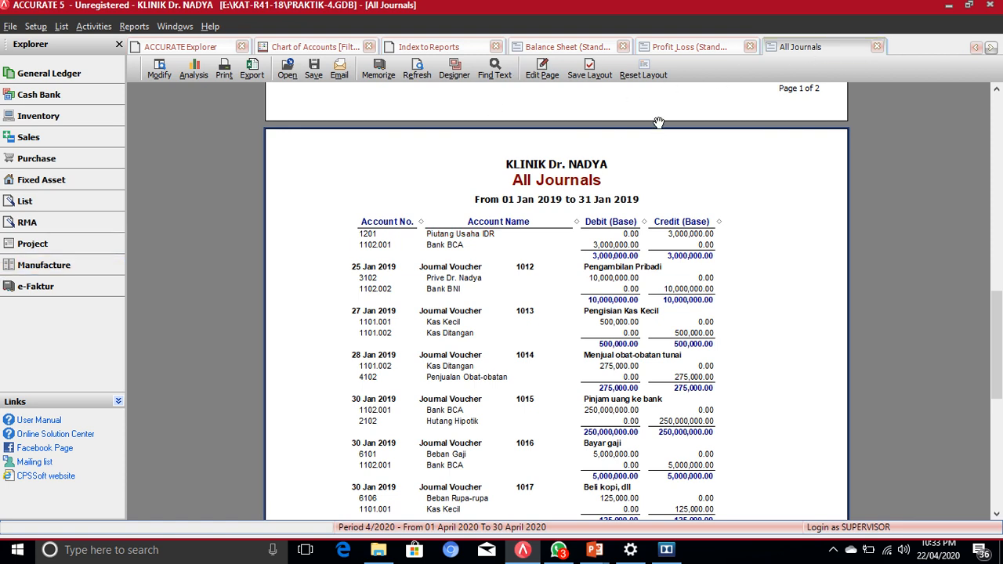
# Step: Close the All Journals report and list the General Ledger category in Index to Reports
pyautogui.click(876, 48)
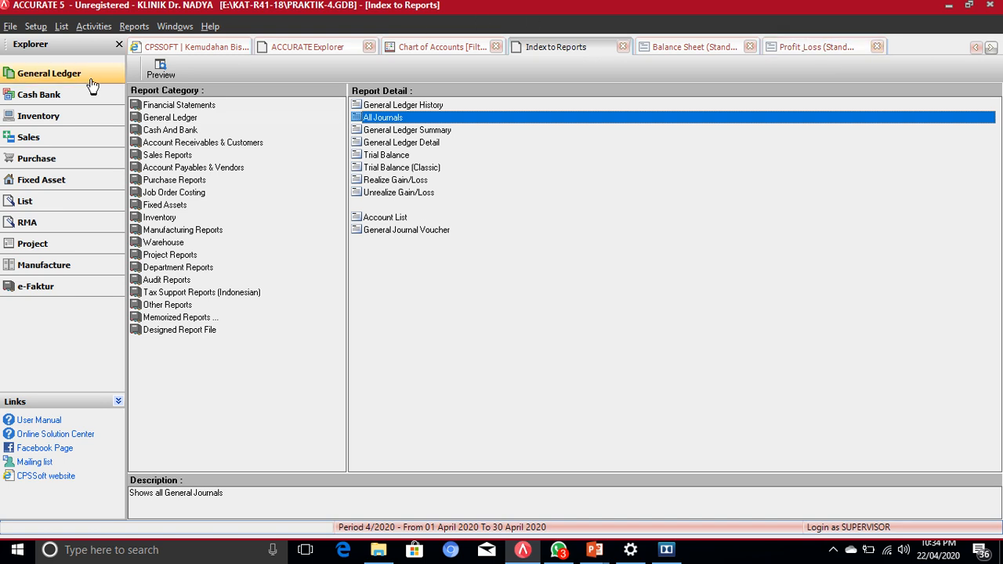
pyautogui.click(45, 81)
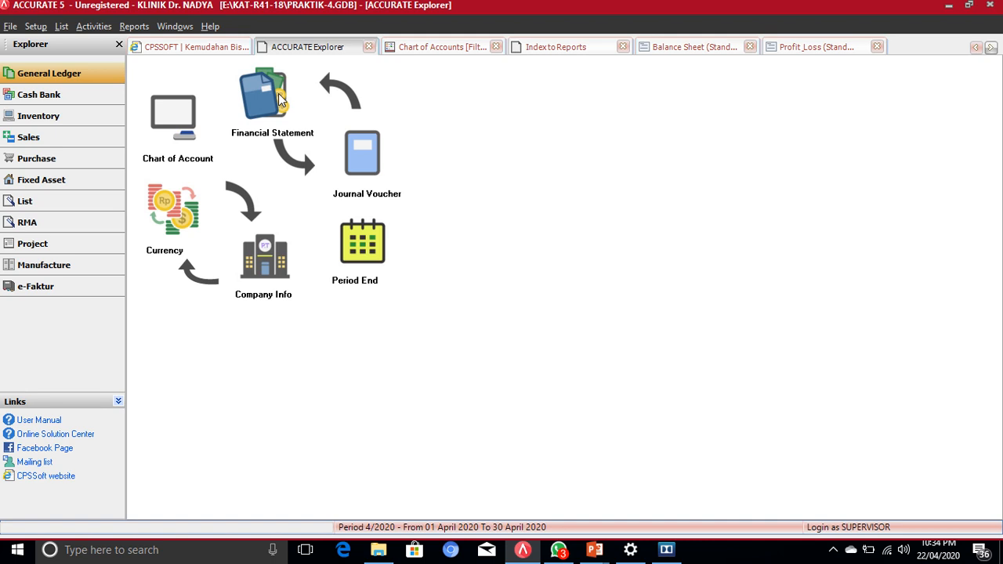
pyautogui.click(561, 47)
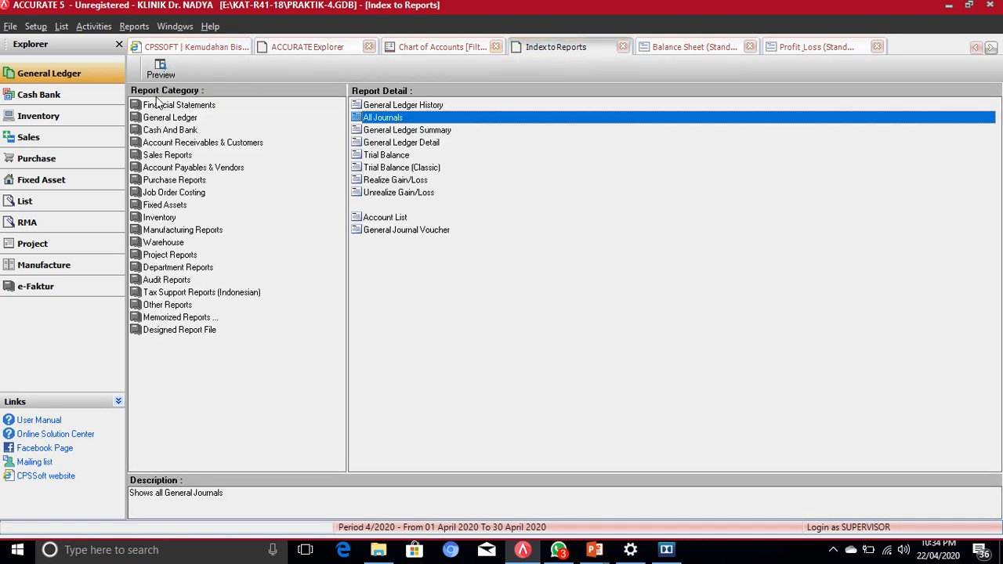
pyautogui.click(161, 118)
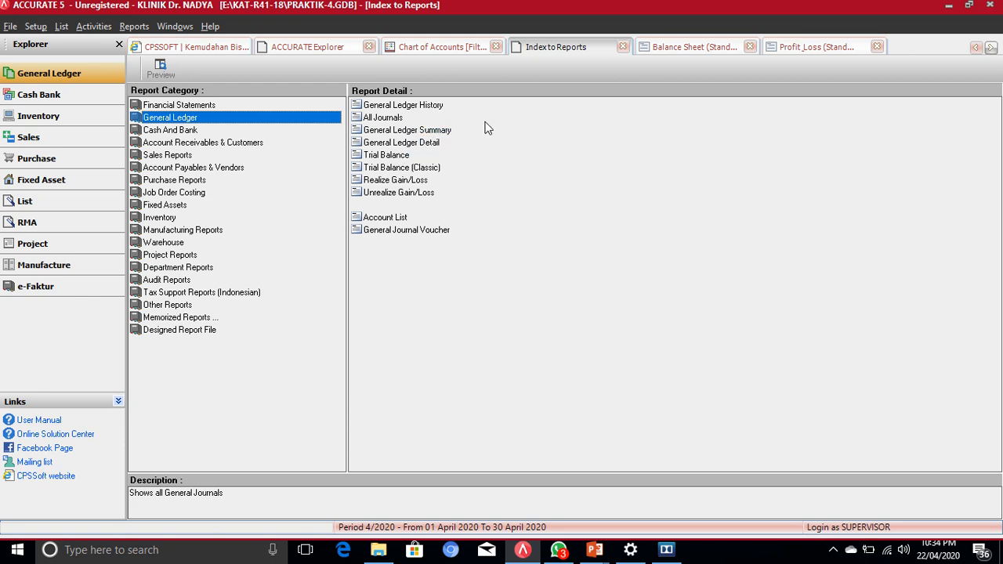
# Step: Open General Ledger Detail and run it for 01/01/19 to 31/01/19
pyautogui.doubleClick(423, 149)
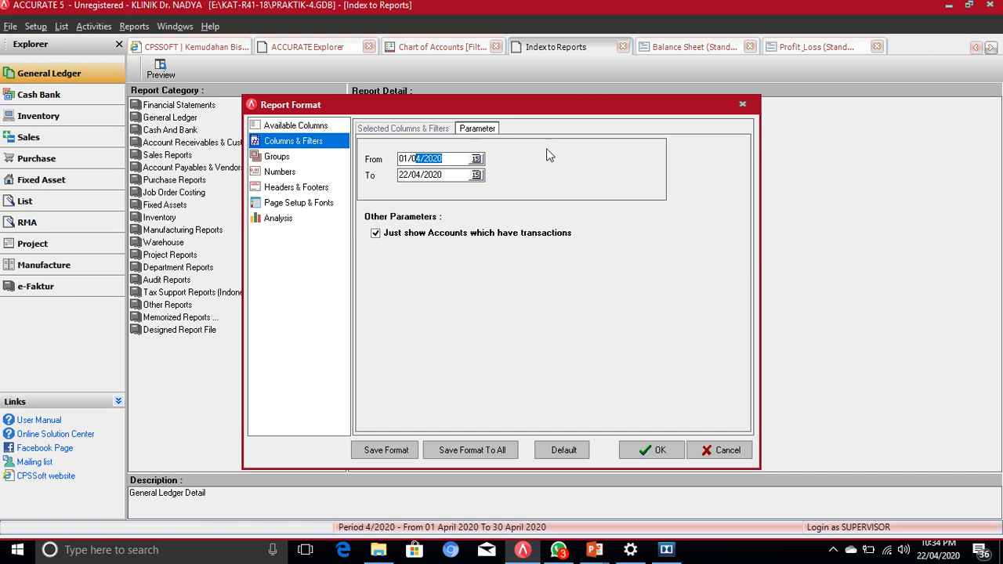
pyautogui.write('1/19')
pyautogui.press('Tab')
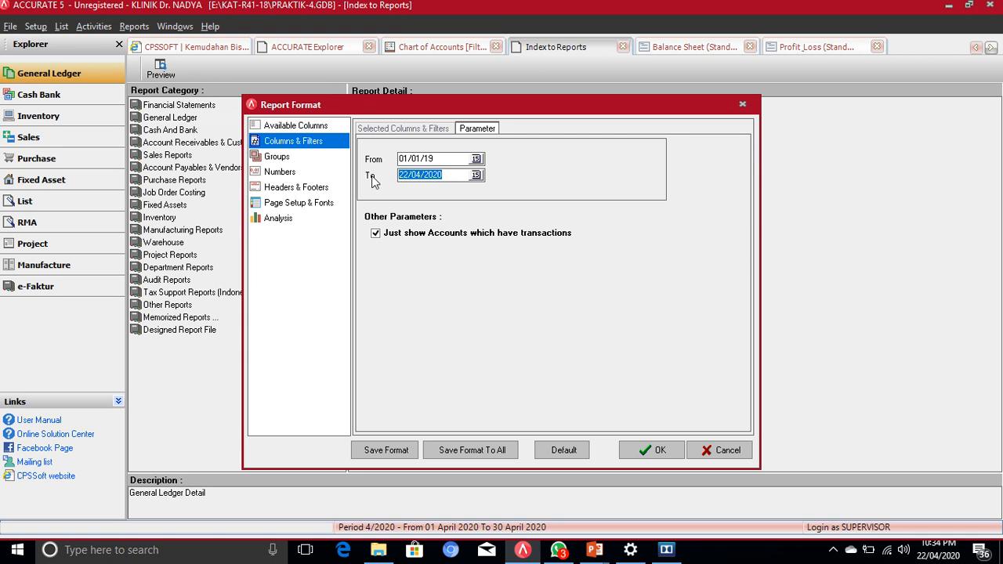
pyautogui.write('31/01/19')
pyautogui.click(661, 451)
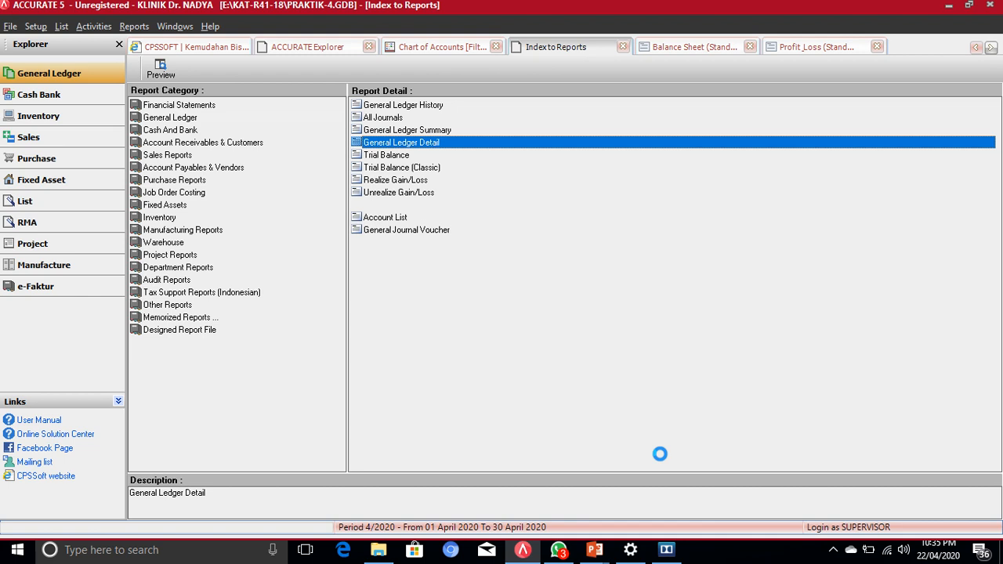
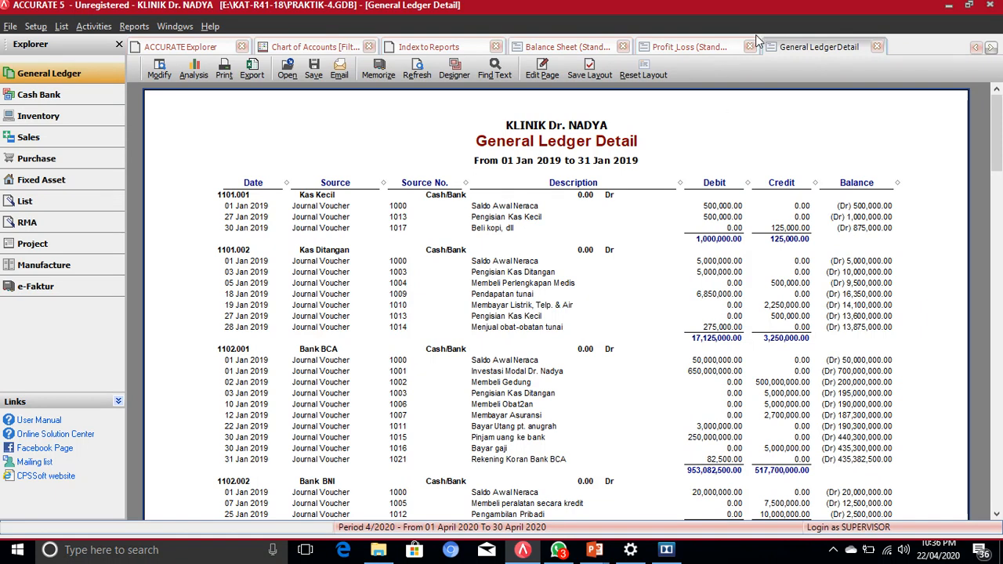
# Step: Close the January 2019 General Ledger Detail report to return to the Index to Reports
pyautogui.click(876, 47)
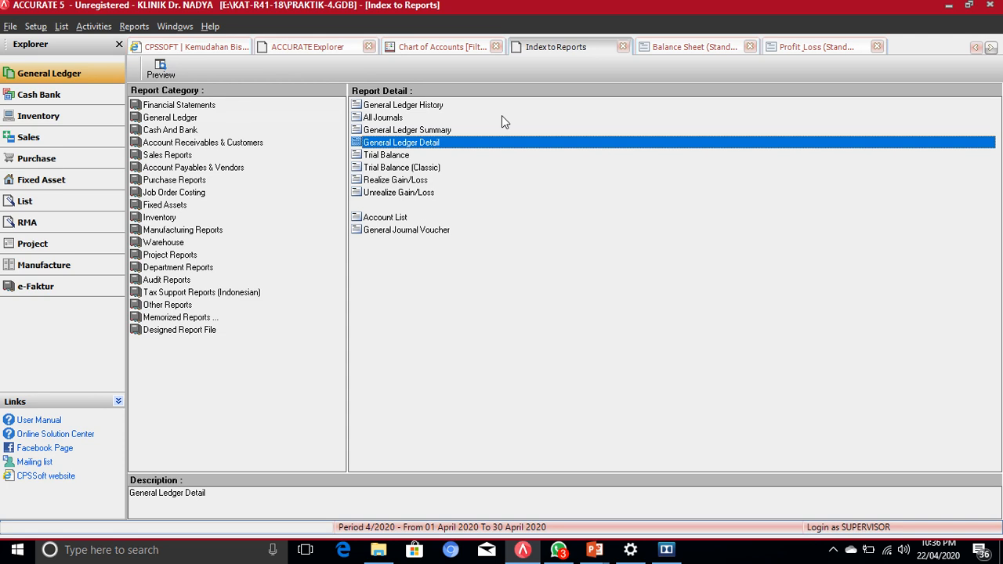
# Step: Show the Balance Sheet (Standard) from the top, with Cash and Bank balances and 1,215,032,500.00 total assets
pyautogui.click(666, 47)
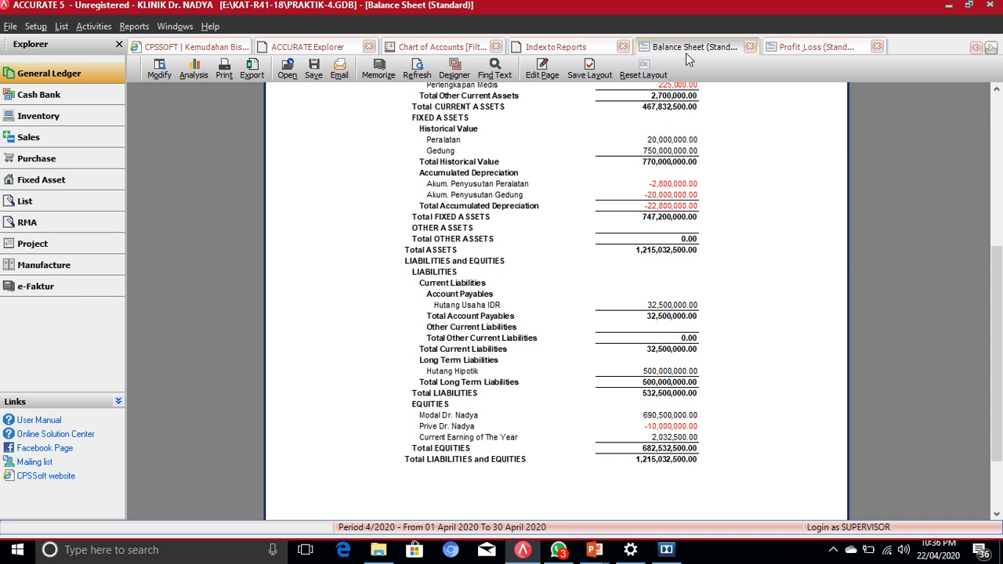
pyautogui.scroll(3, 760, 117)
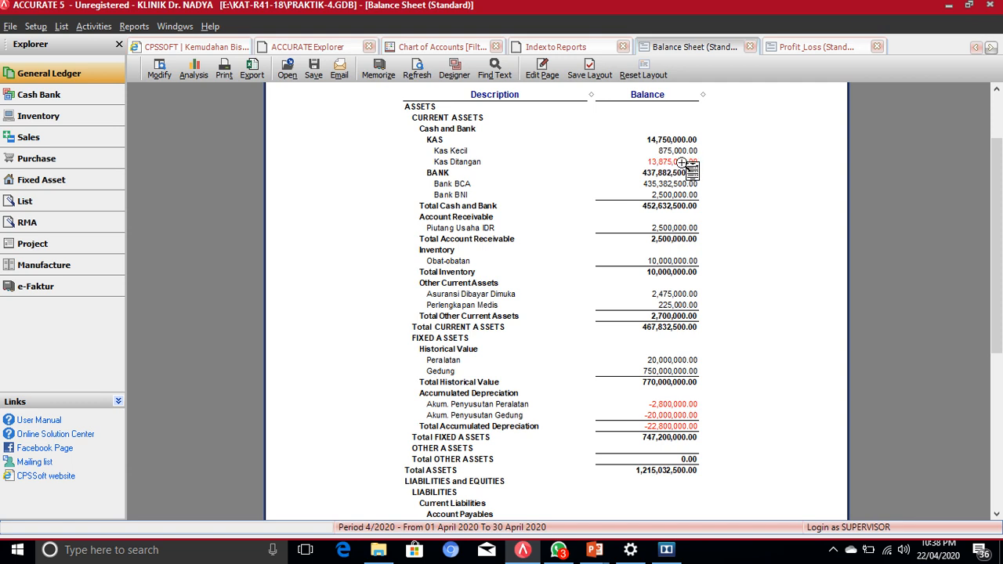
# Step: Drill into the Kas Ditangan balance to list its January 2019 ledger entries
pyautogui.doubleClick(682, 161)
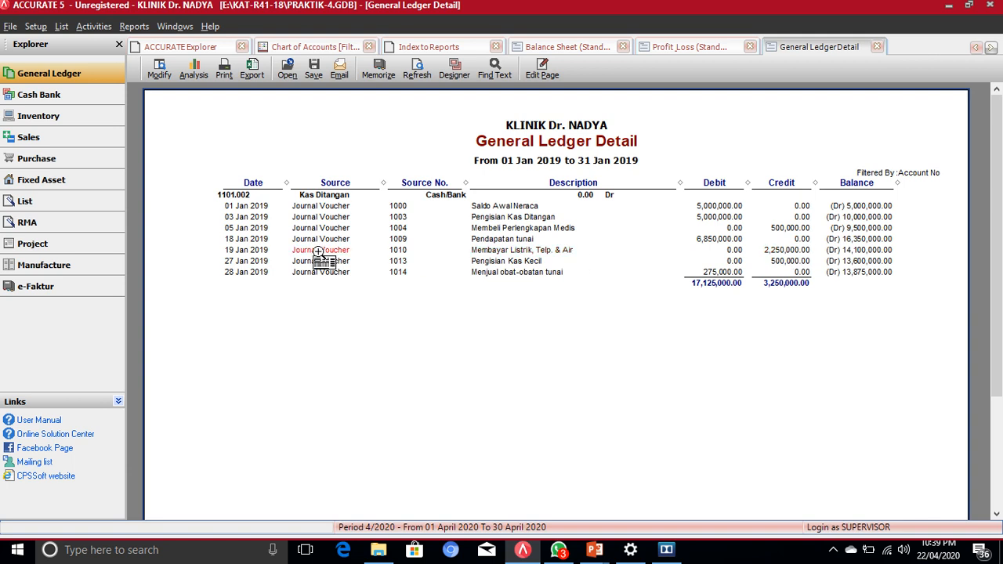
# Step: Switch voucher 1010's 2,250,000 credit line from 1101.002 Kas Ditangan to 1102.002 Bank BNI and save
pyautogui.doubleClick(795, 250)
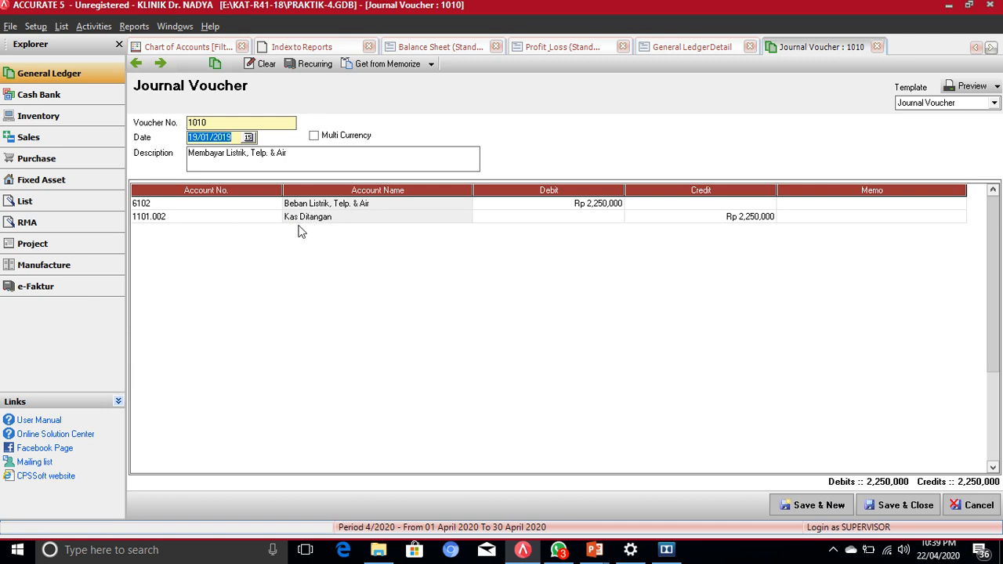
pyautogui.click(179, 219)
pyautogui.click(255, 222)
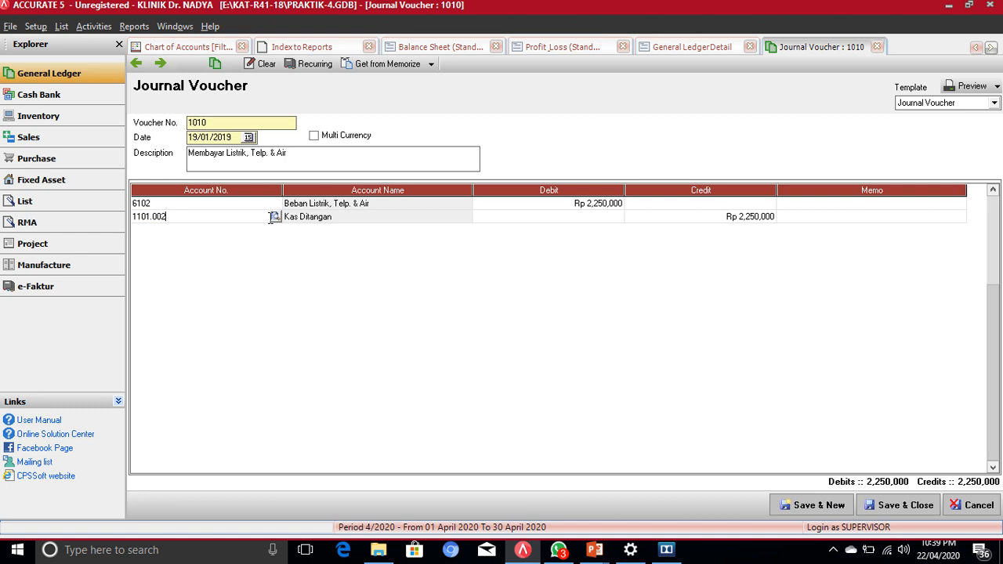
pyautogui.click(275, 217)
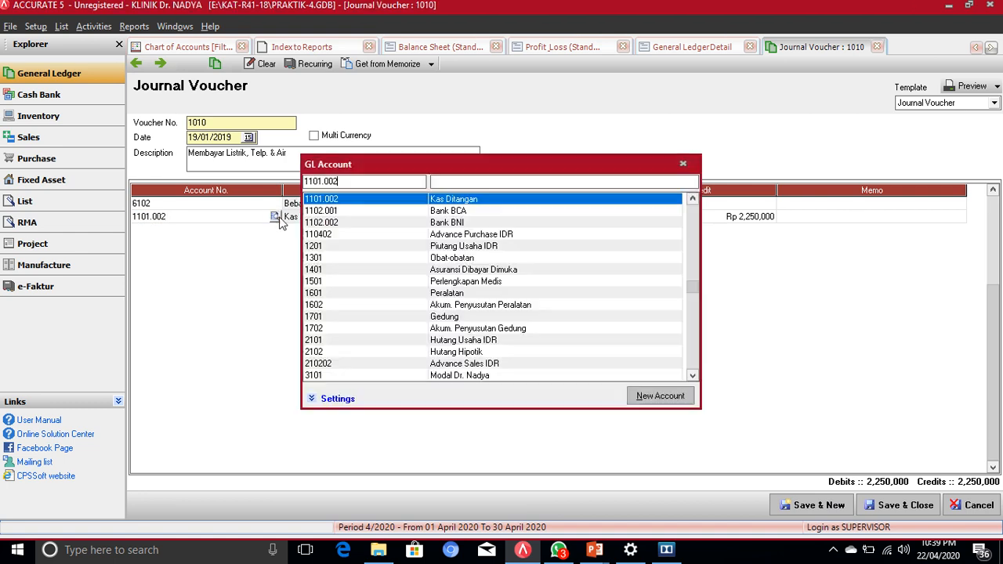
pyautogui.doubleClick(452, 225)
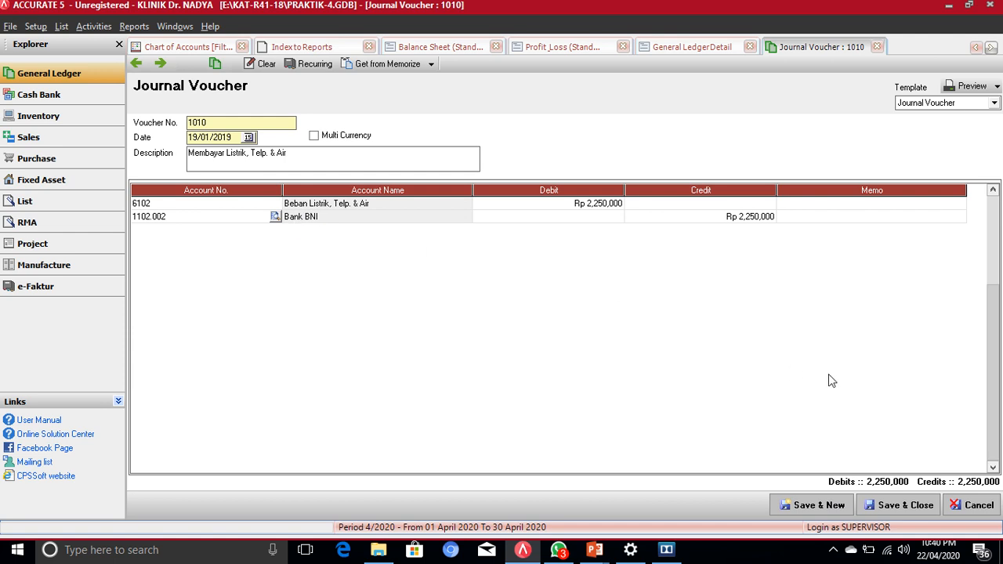
pyautogui.click(924, 507)
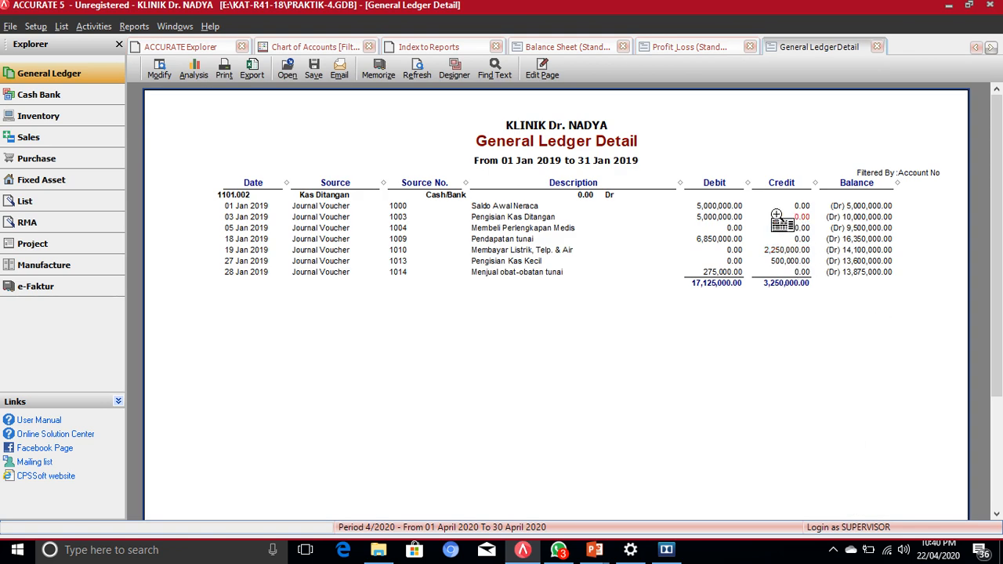
# Step: Refresh the Kas Ditangan ledger detail so it ends at a 16,125,000.00 debit balance without voucher 1010
pyautogui.click(418, 74)
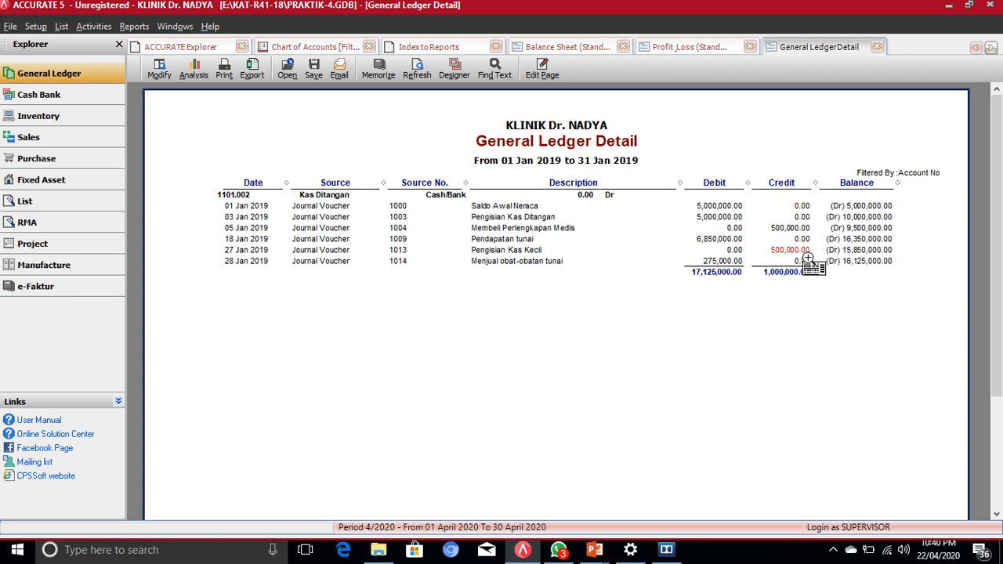
pyautogui.moveTo(474, 13)
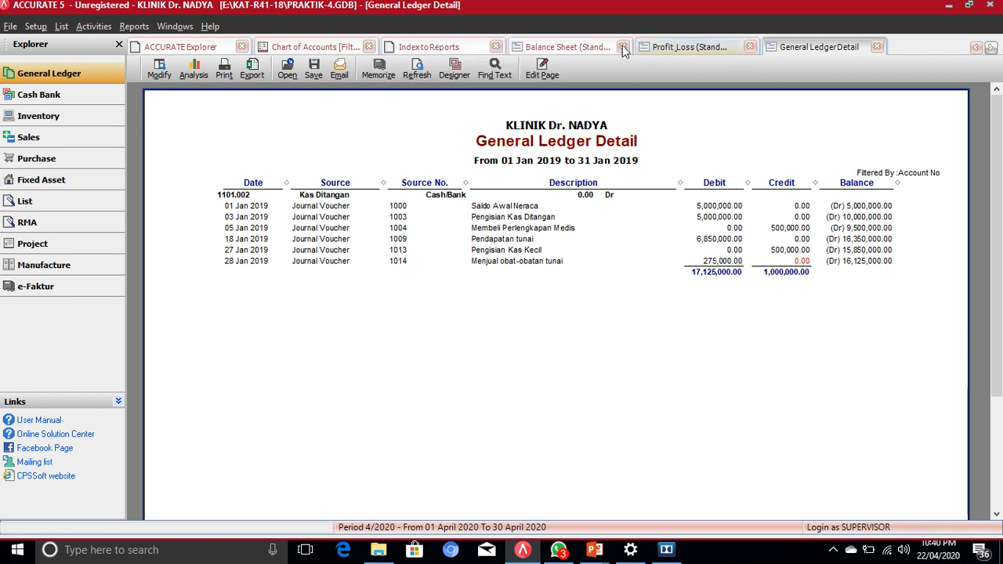
# Step: Refresh the Balance Sheet to show Kas Ditangan at 16,125,000.00 and Bank BNI at 250,000.00
pyautogui.click(568, 49)
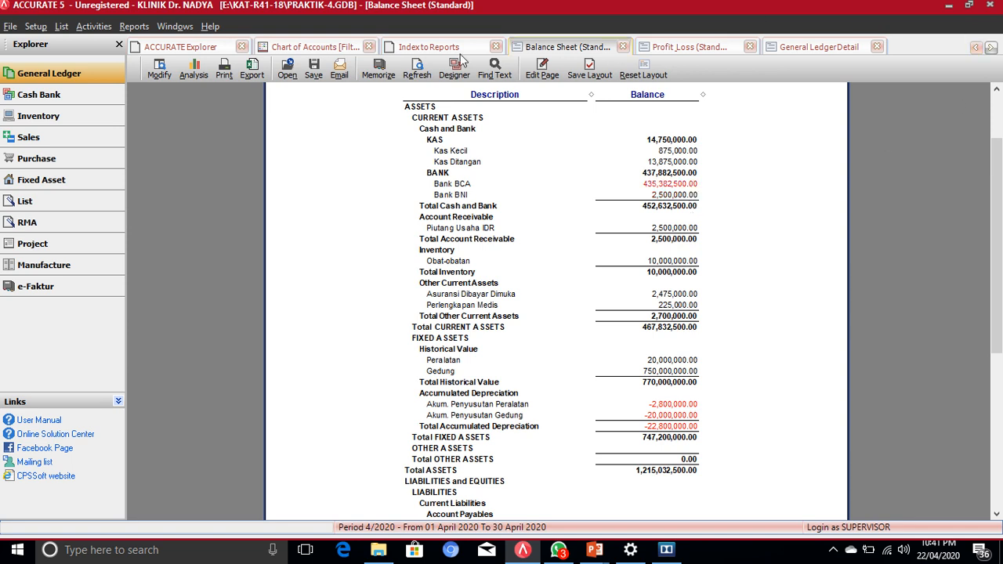
pyautogui.click(410, 73)
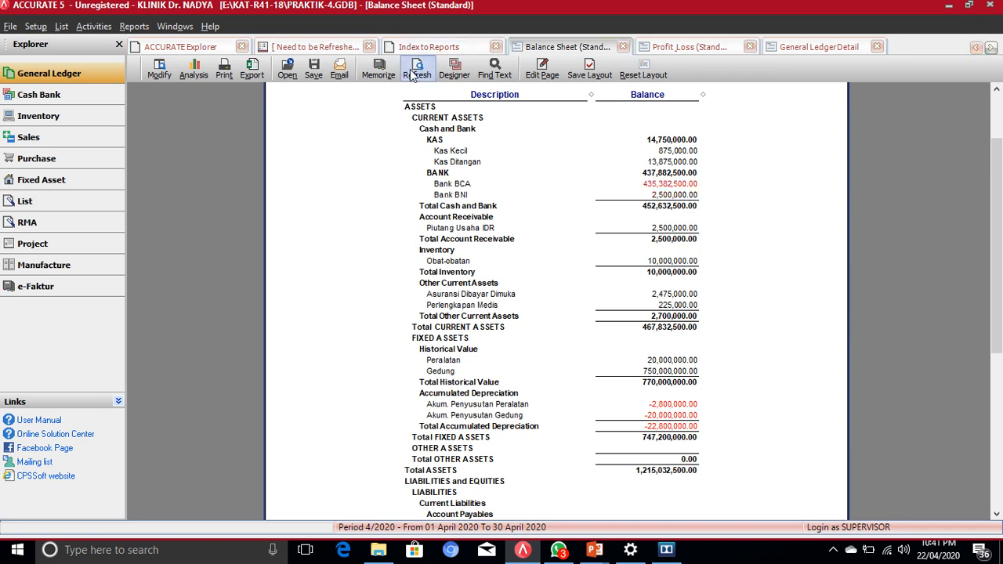
pyautogui.click(411, 73)
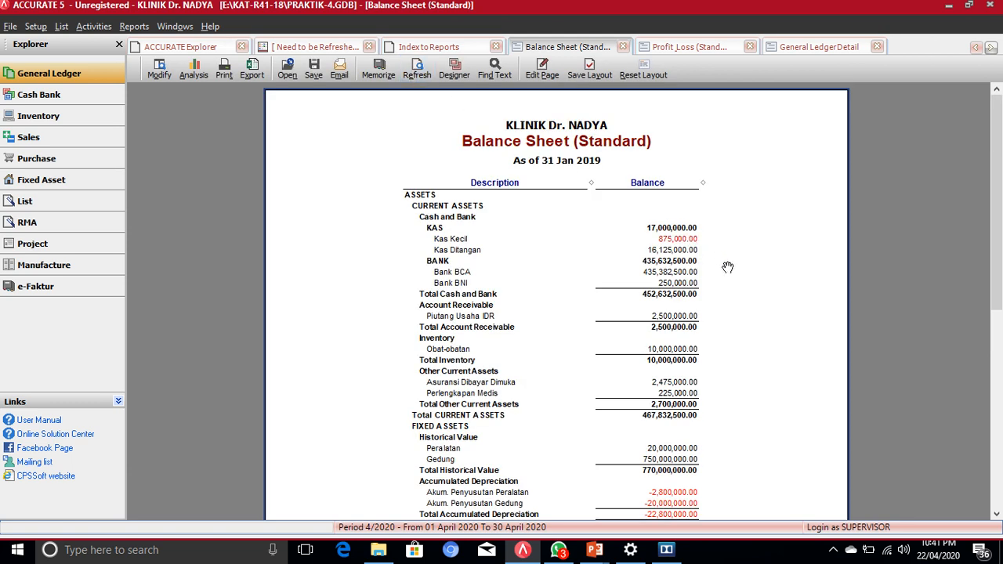
pyautogui.scroll(-1, 727, 267)
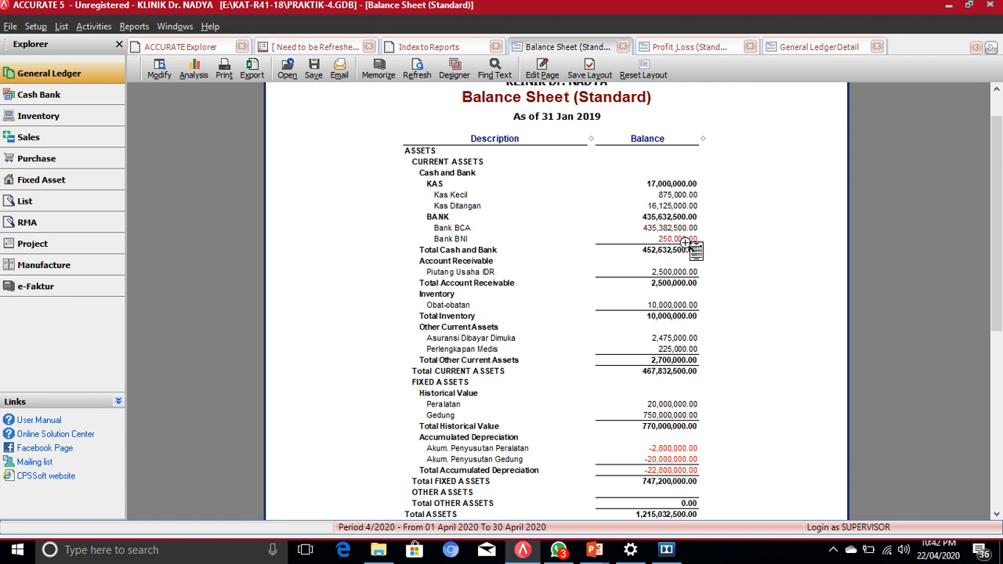
# Step: Drill into the Bank BNI balance to see voucher 1010's 2,250,000.00 credit on 19 Jan
pyautogui.click(678, 237)
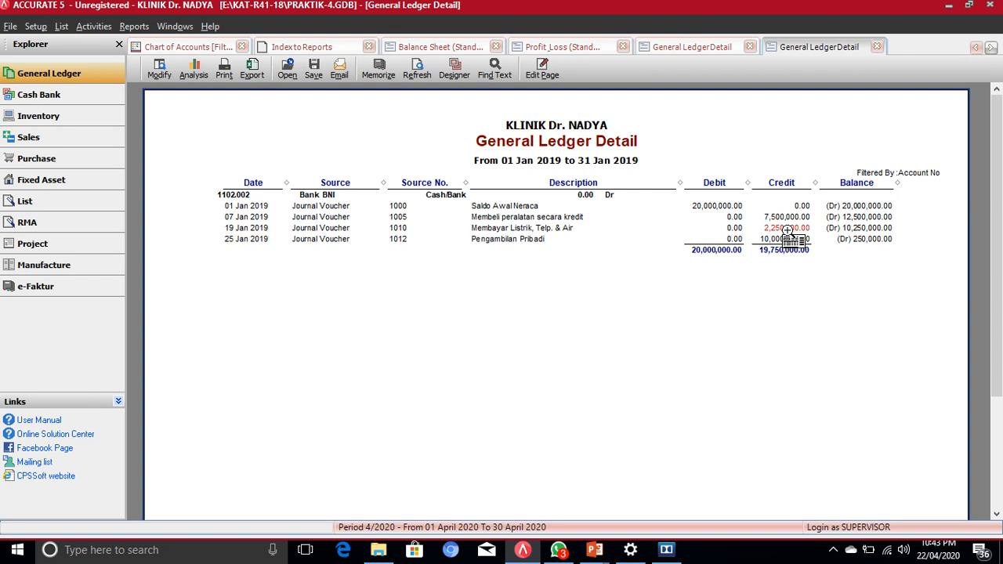
# Step: Set voucher 1010's credit account back to 1101.002 Kas Ditangan and save the voucher
pyautogui.doubleClick(786, 228)
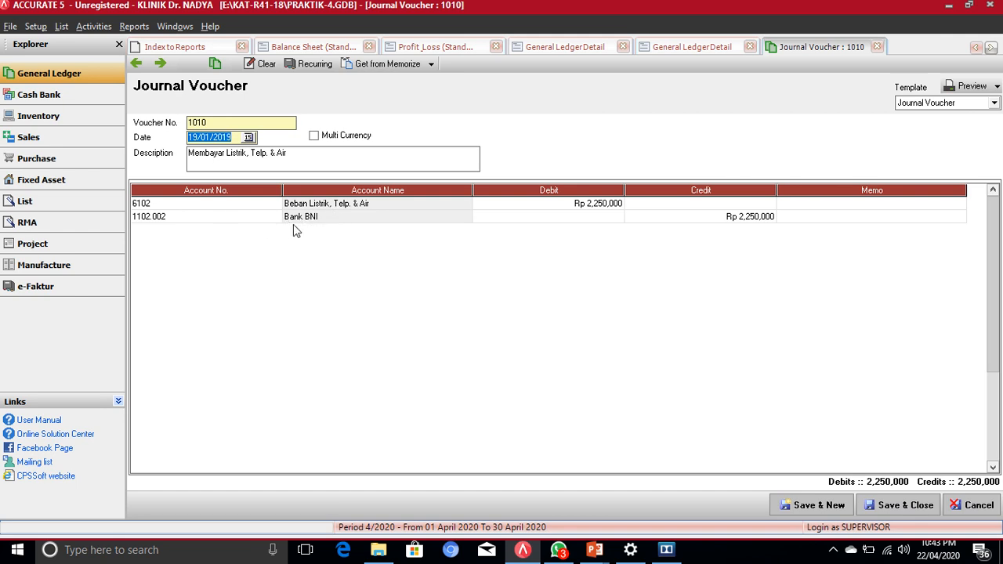
pyautogui.click(166, 216)
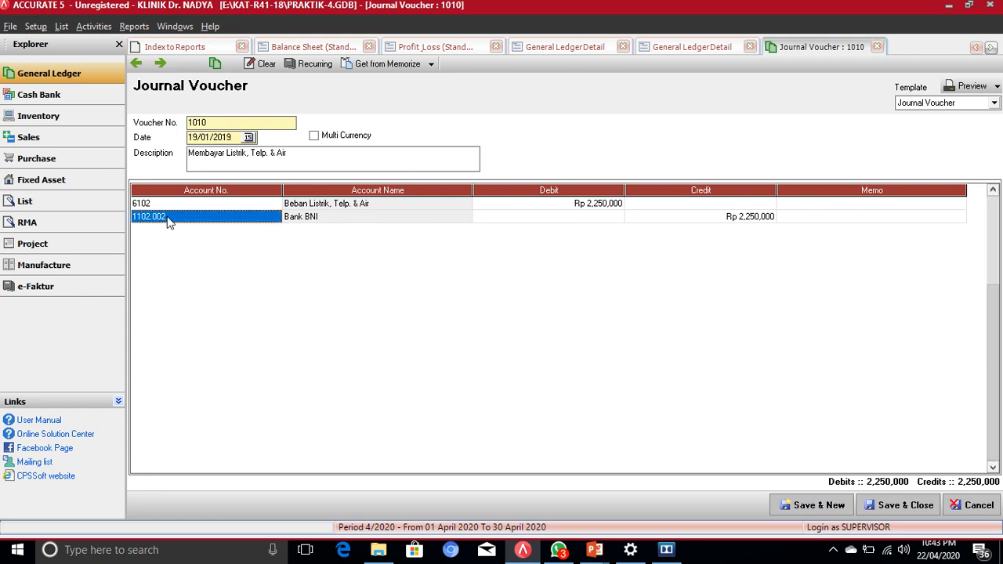
pyautogui.click(264, 216)
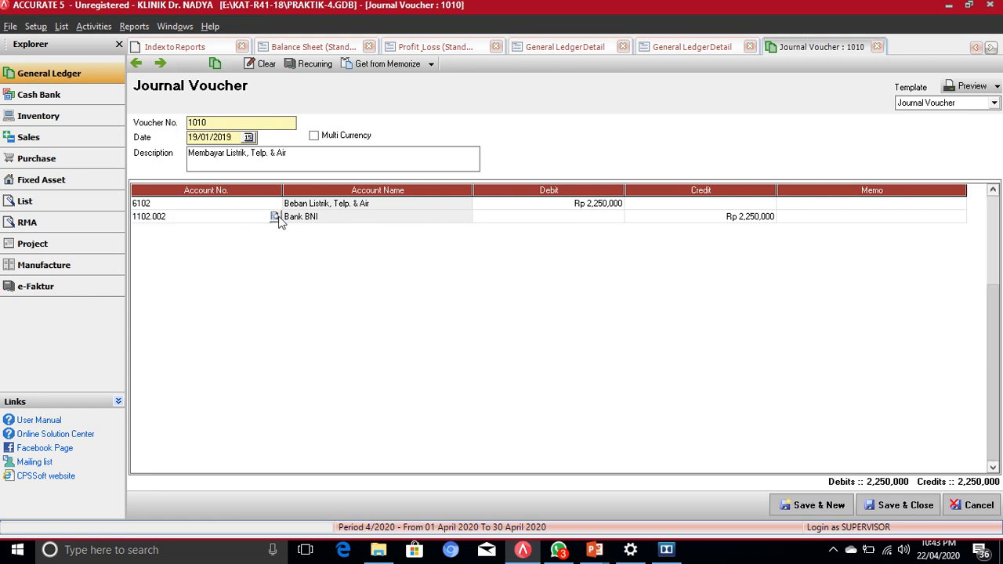
pyautogui.click(275, 216)
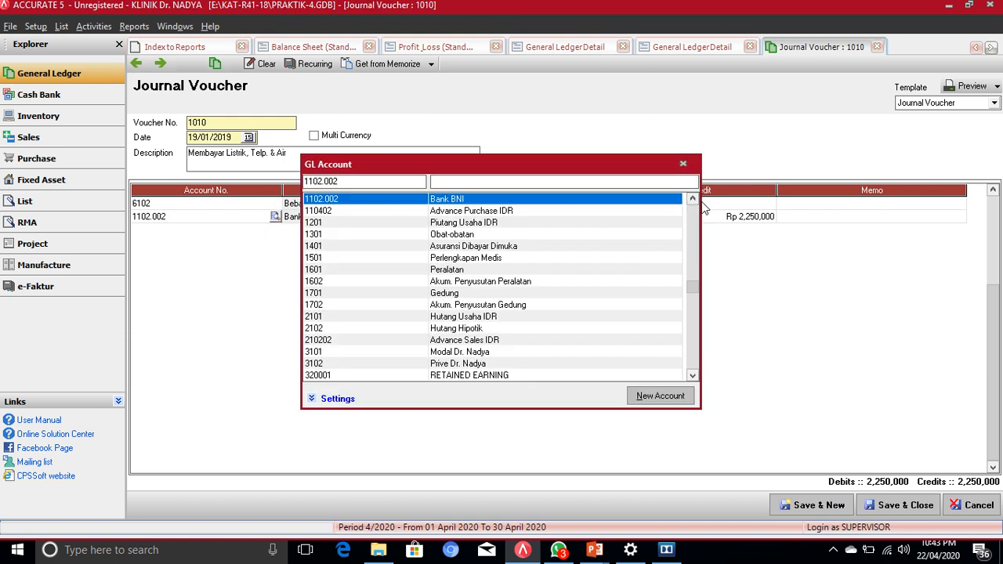
pyautogui.click(693, 201)
pyautogui.click(692, 201)
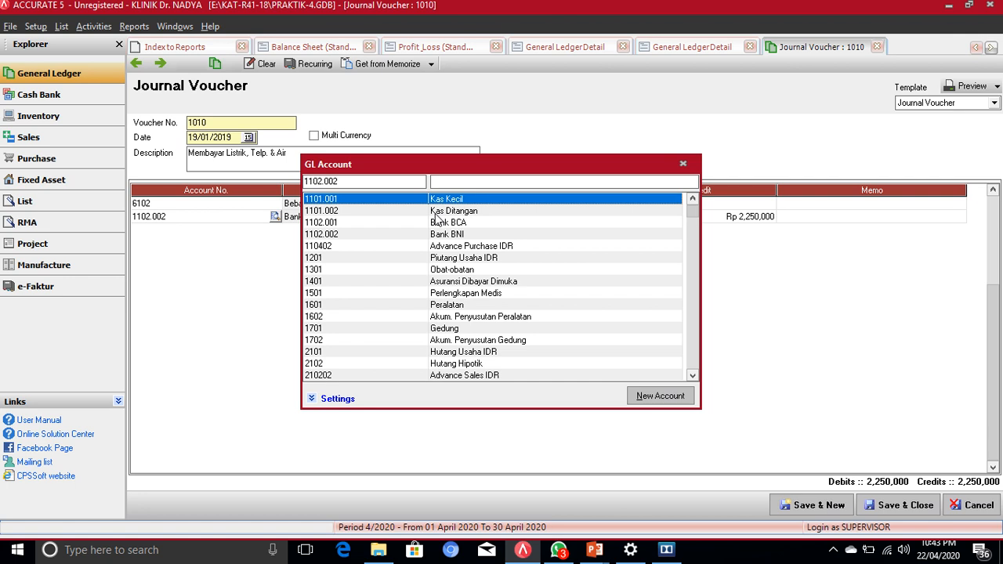
pyautogui.doubleClick(438, 213)
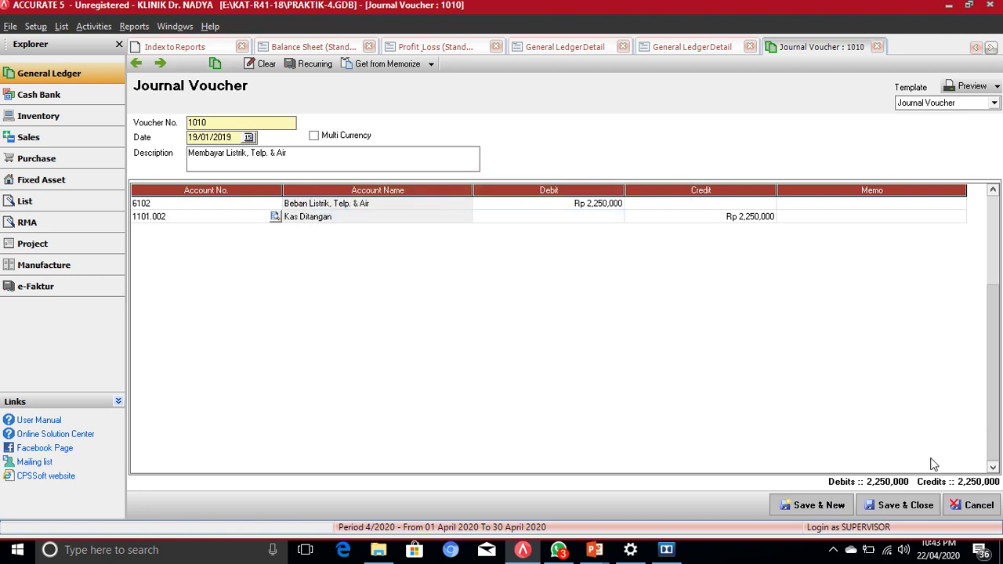
pyautogui.click(907, 507)
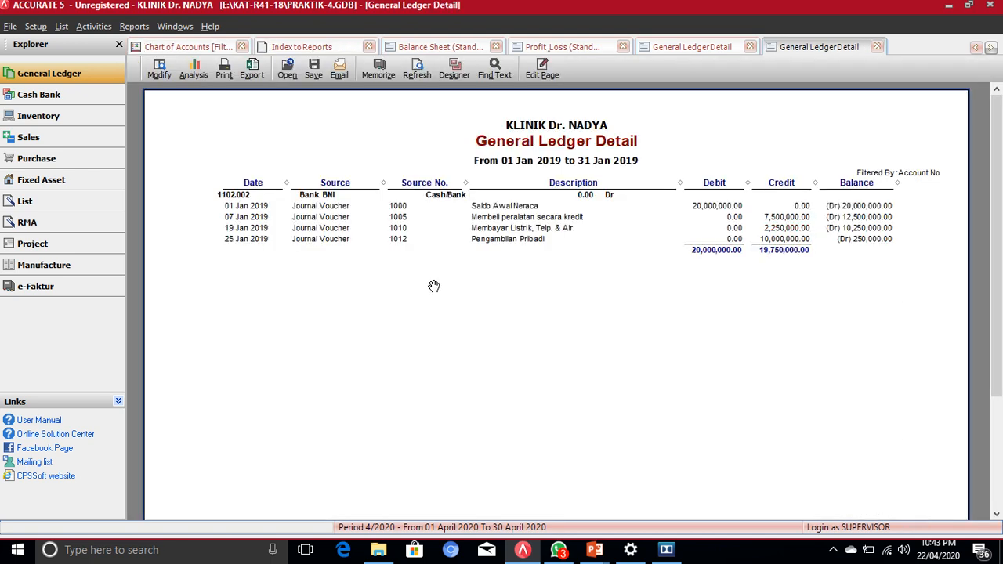
# Step: Refresh the Bank BNI ledger detail to drop voucher 1010, then return to the Balance Sheet (Standard)
pyautogui.click(419, 69)
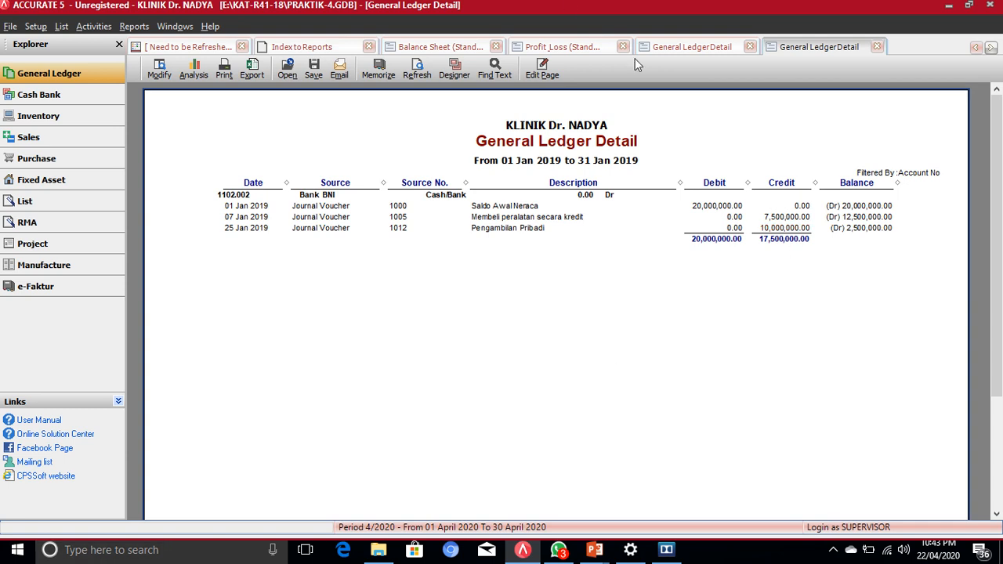
pyautogui.click(413, 49)
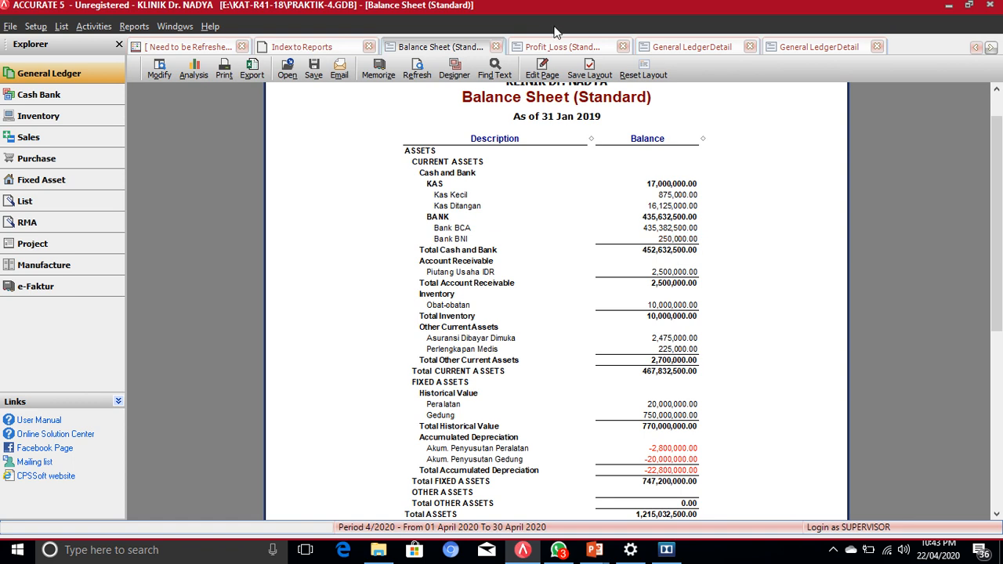
# Step: Refresh the Balance Sheet and check totals: equities 682,532,500.00, liabilities and equities 1,215,032,500.00
pyautogui.click(416, 75)
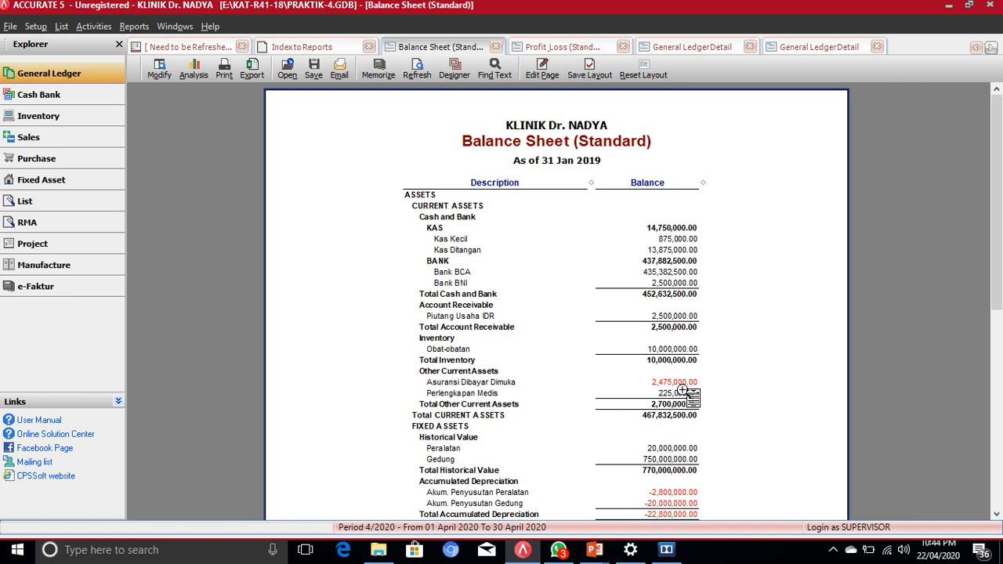
pyautogui.scroll(-5, 677, 390)
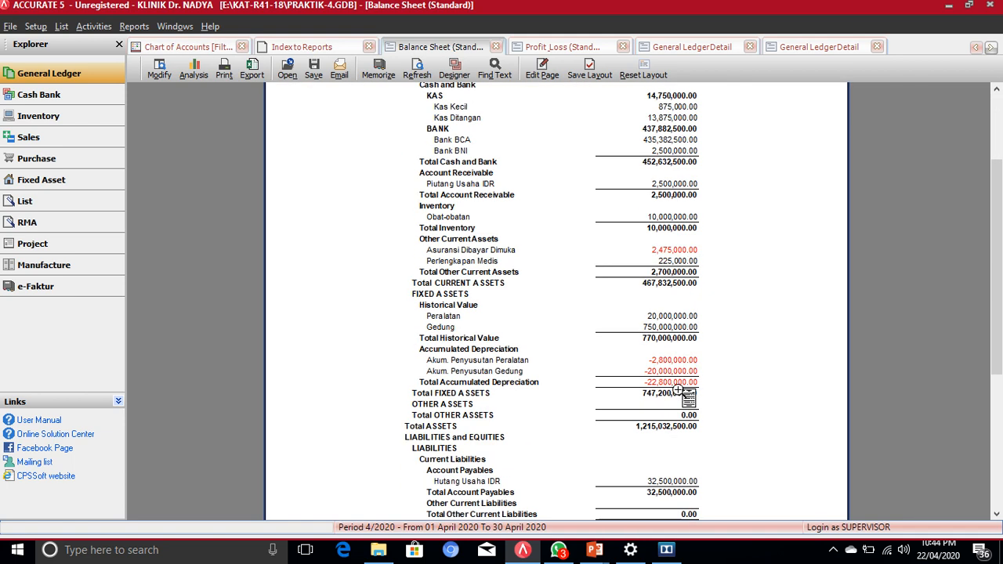
pyautogui.scroll(-5, 689, 396)
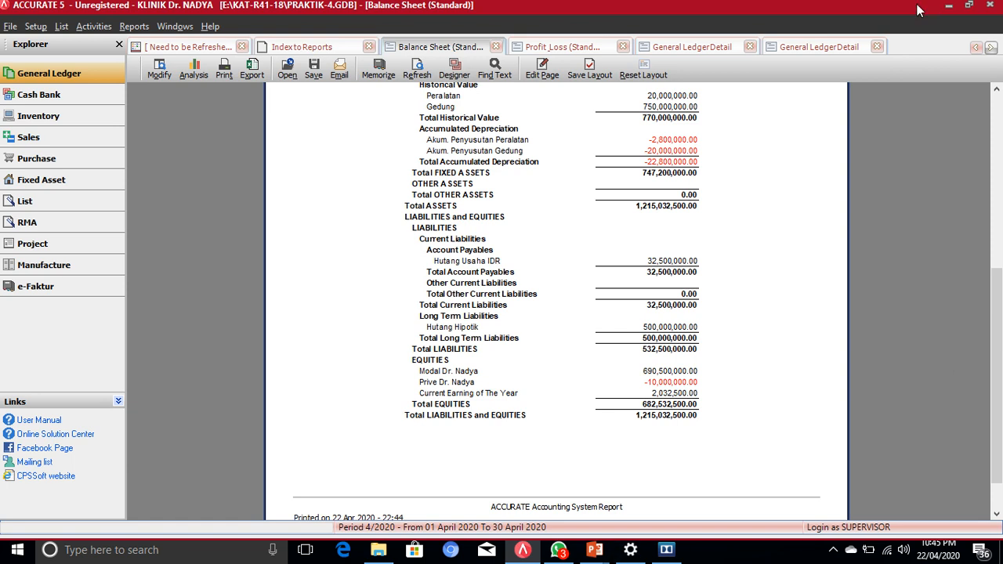
# Step: Drill from the Profit & Loss Pendapatan Jasa 8,250,000 amount into account 4101's General Ledger History
pyautogui.click(558, 48)
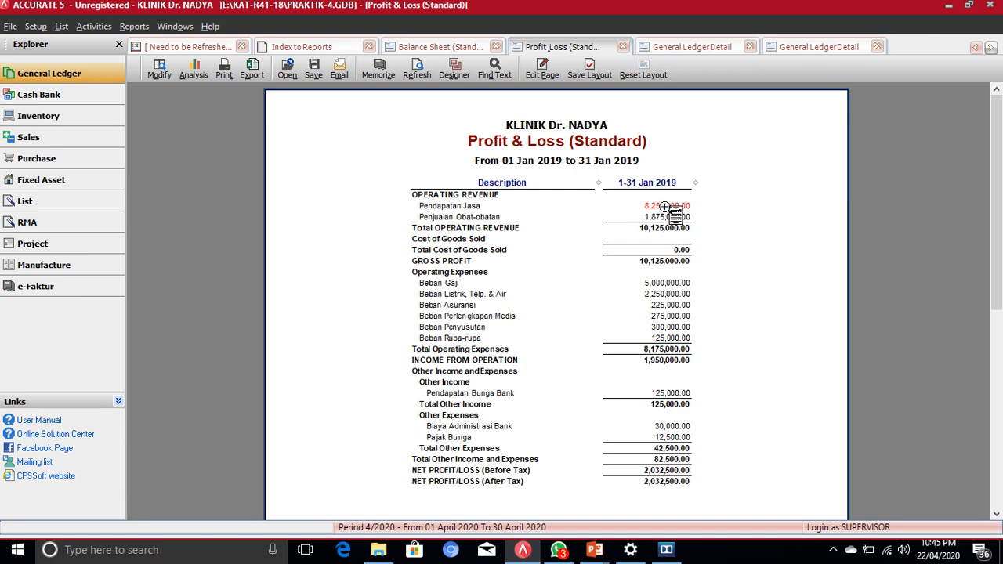
pyautogui.doubleClick(665, 206)
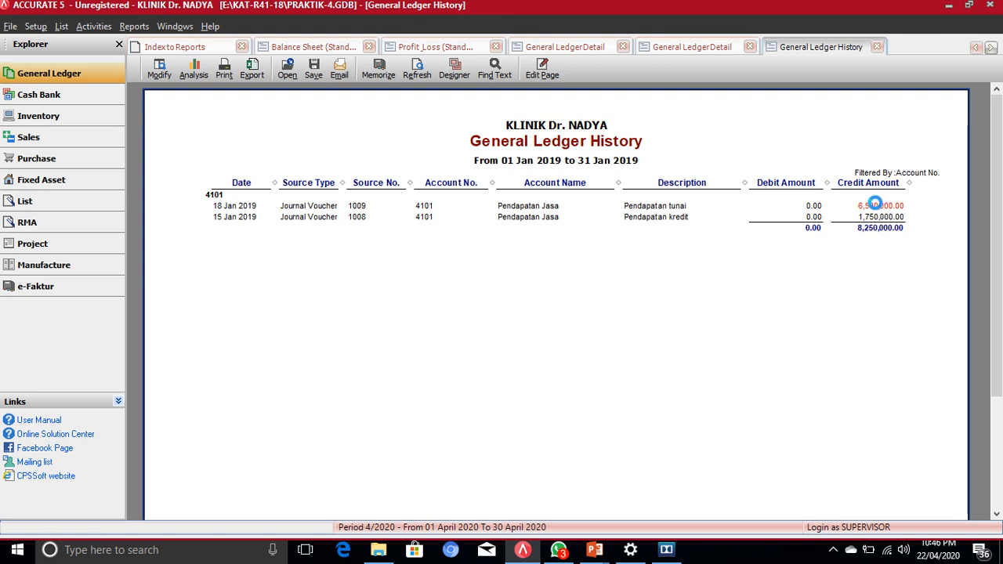
# Step: Open journal voucher 1009, the 6,850,000 Pendapatan tunai entry, from the ledger history
pyautogui.doubleClick(880, 207)
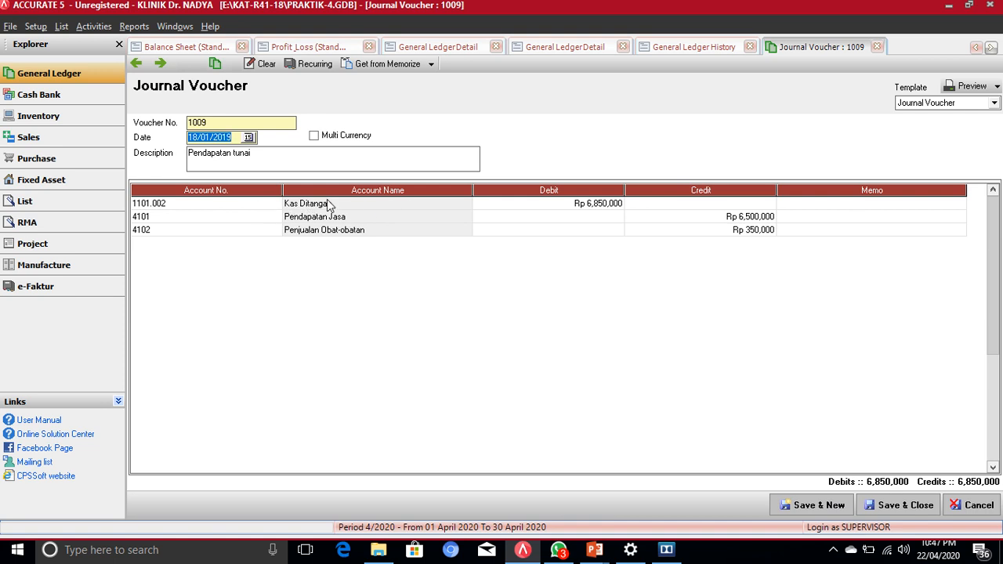
# Step: Delete voucher 1009's Kas Ditangan line and debit Pendapatan Jasa 6,500,000 and Penjualan Obat-obatan 350,000
pyautogui.rightClick(233, 206)
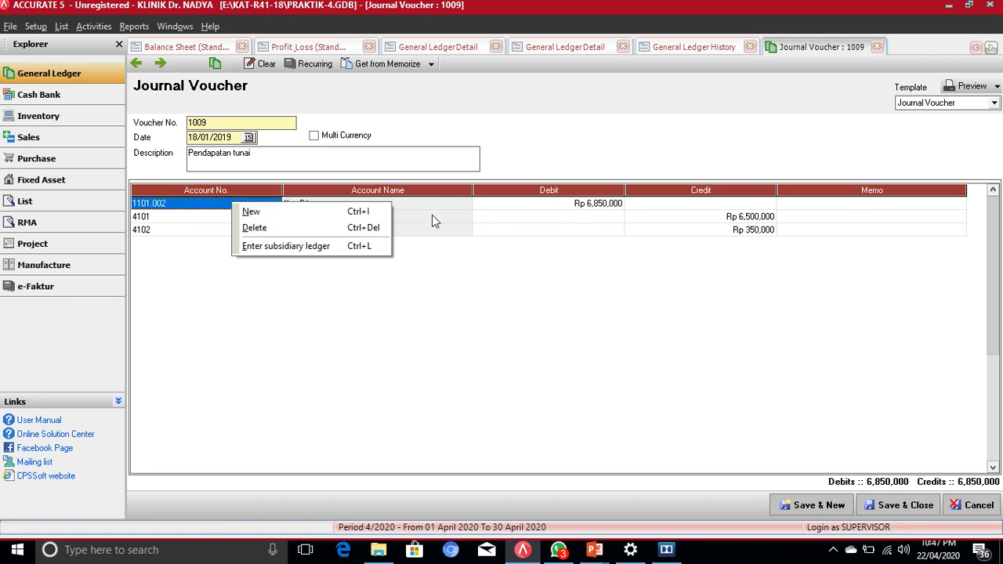
pyautogui.click(273, 229)
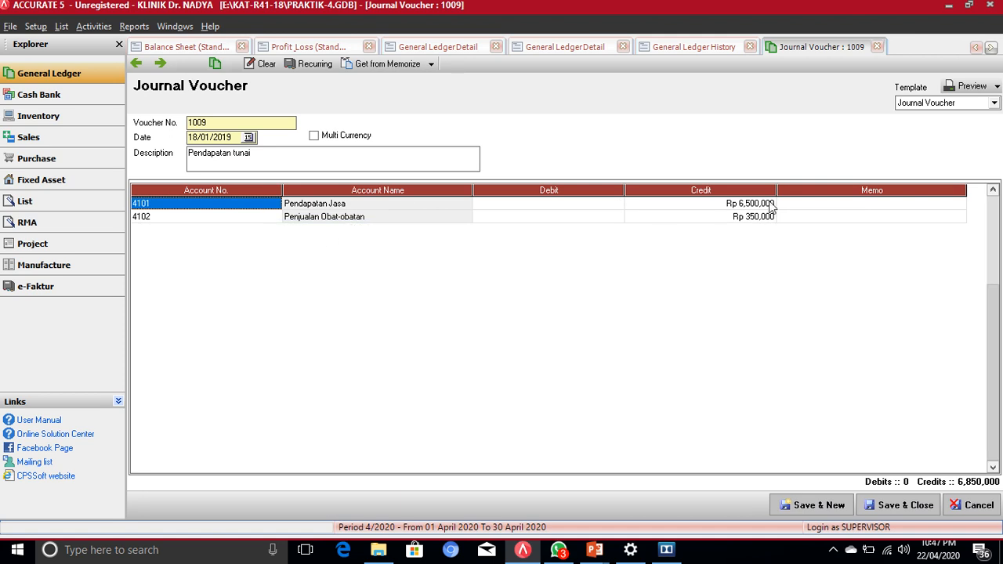
pyautogui.click(565, 206)
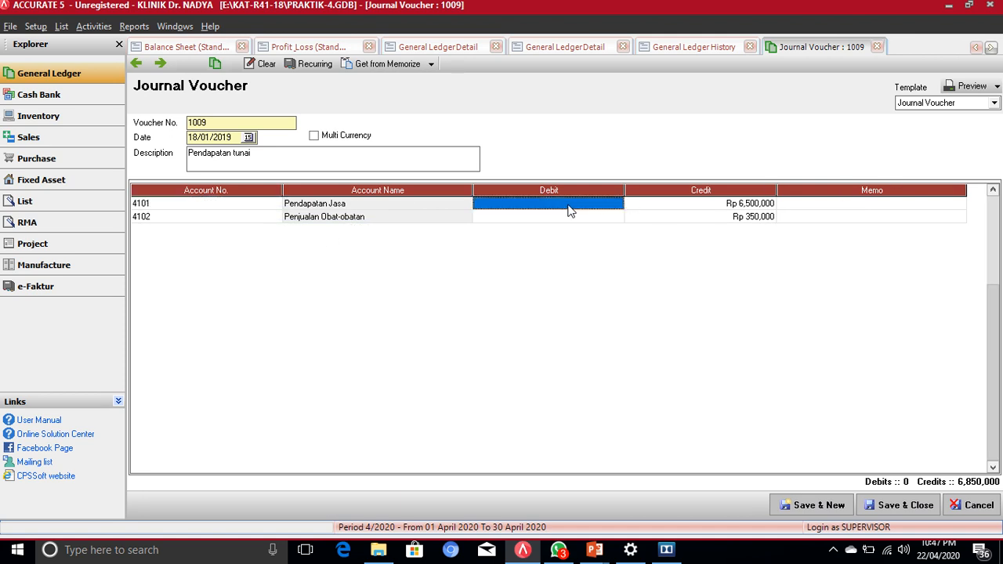
pyautogui.write('65')
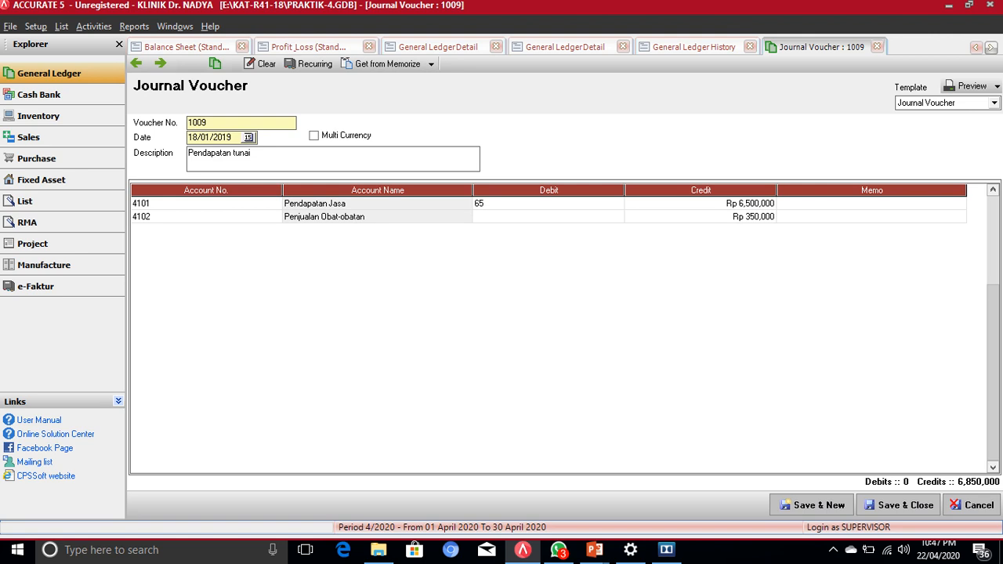
pyautogui.write('000')
pyautogui.click(501, 222)
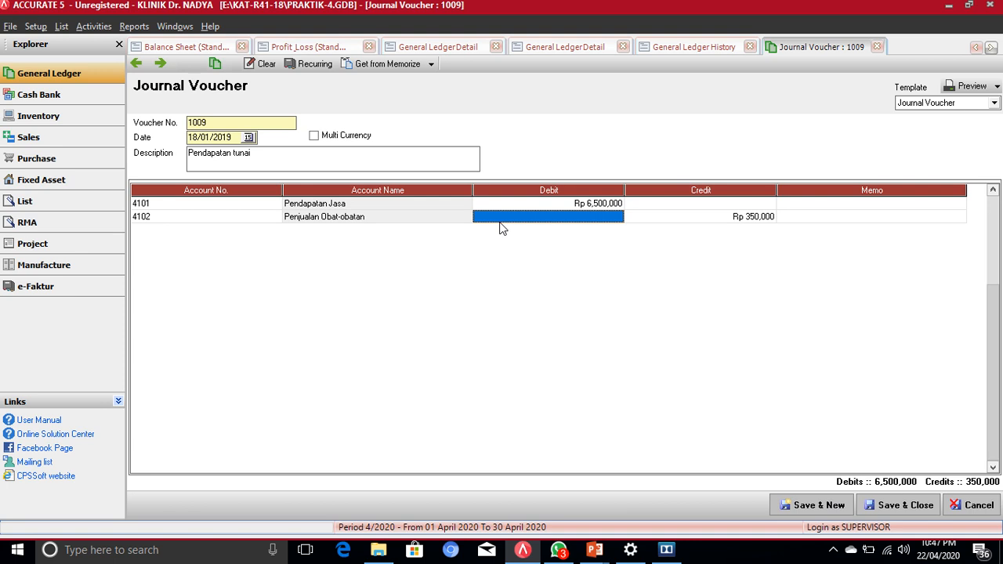
pyautogui.write('350000')
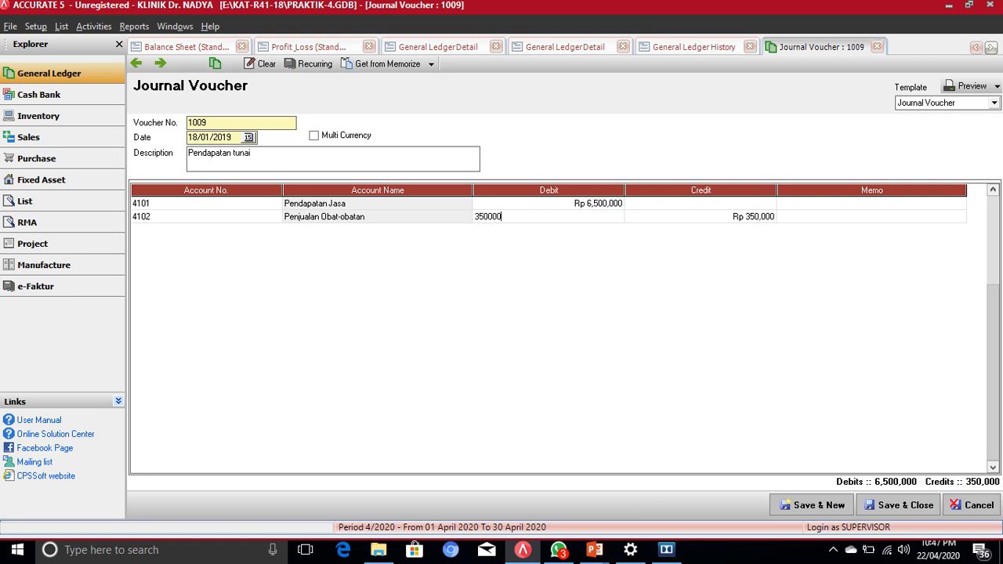
pyautogui.write(',000')
pyautogui.press('Tab')
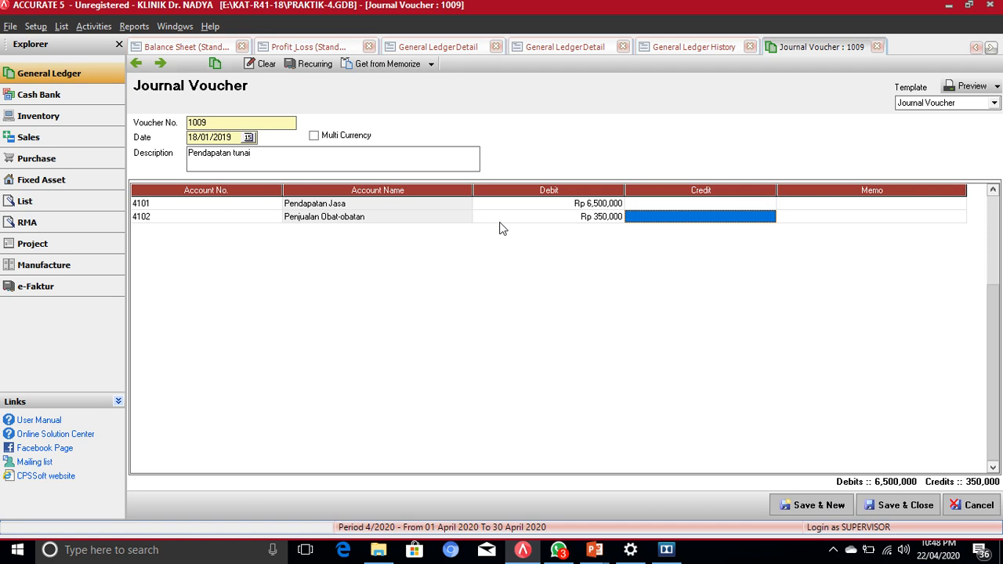
pyautogui.press('Tab')
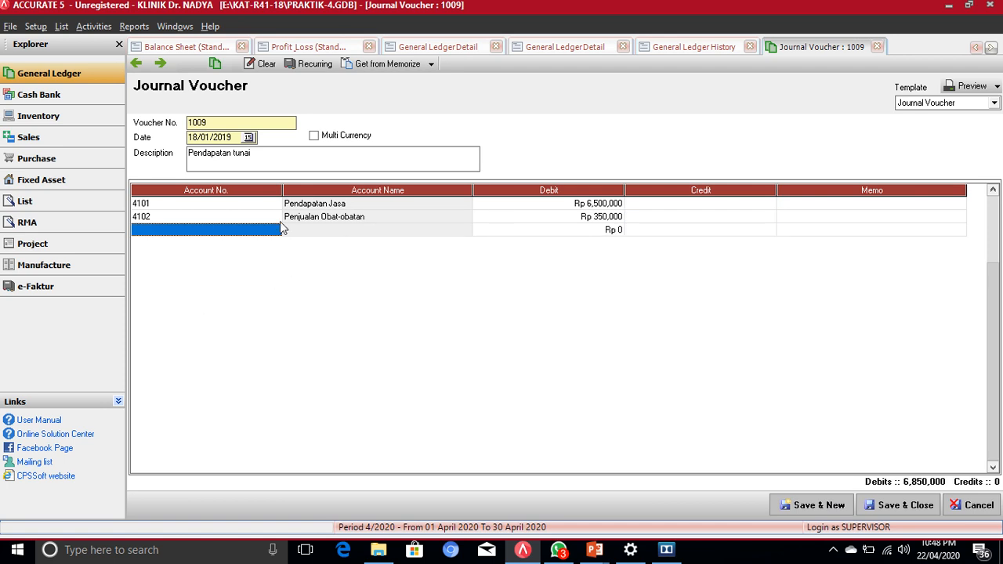
# Step: Add a 1101.002 Kas Ditangan line crediting 6,850,000 to balance the two revenue debits
pyautogui.click(244, 228)
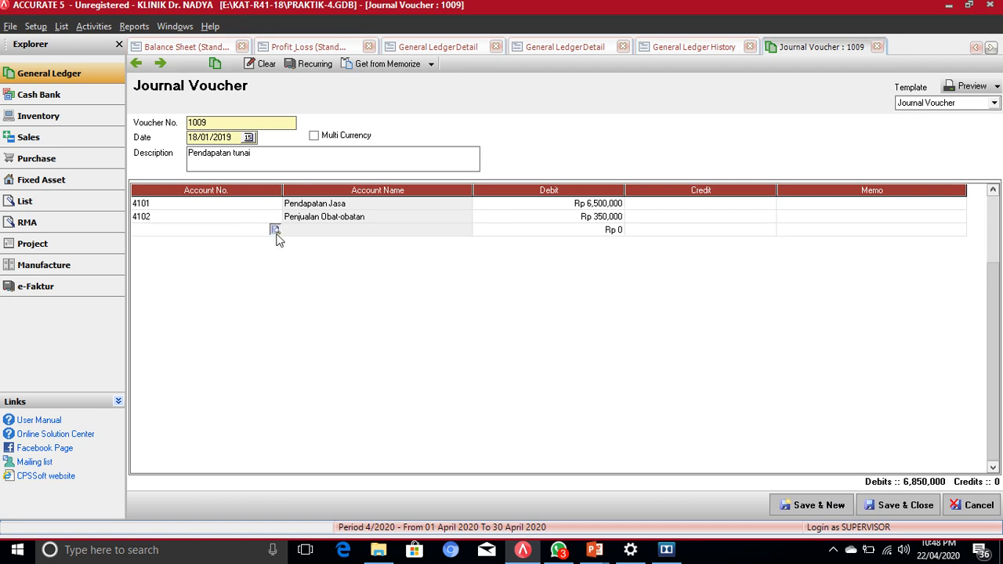
pyautogui.click(275, 229)
pyautogui.click(419, 212)
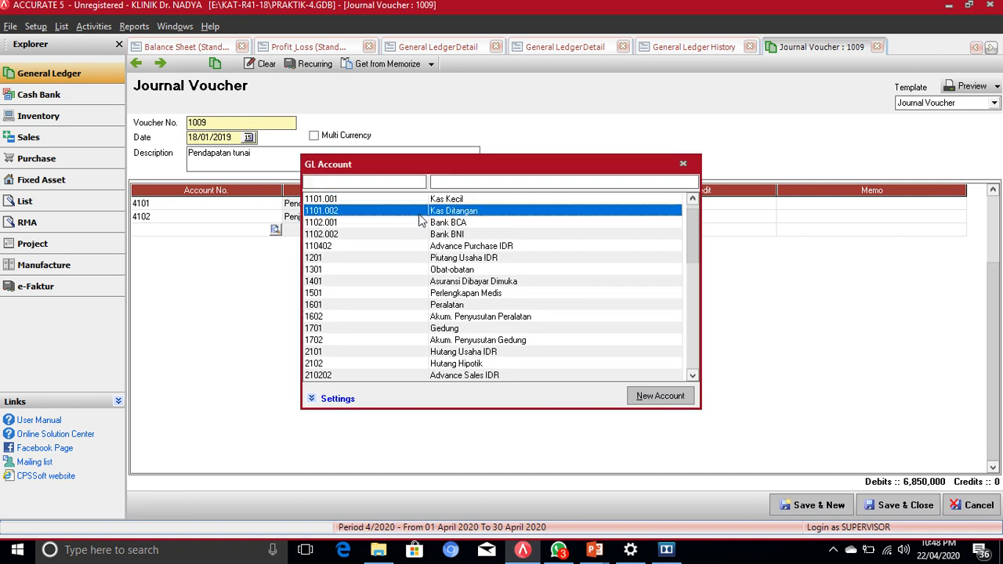
pyautogui.press('Return')
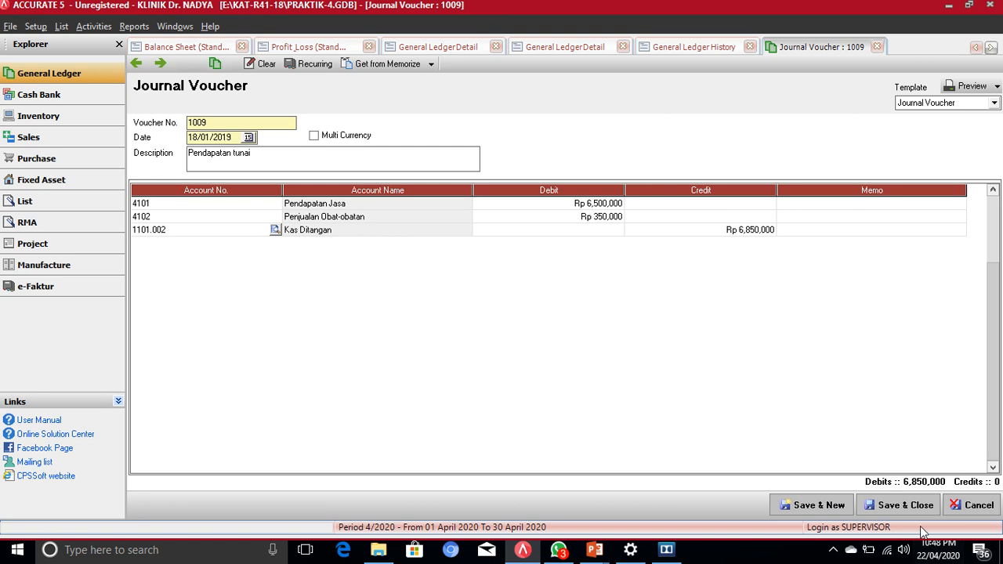
# Step: Save voucher 1009, refresh the ledger history showing the 6,500,000 debit, and return to Profit & Loss
pyautogui.click(906, 507)
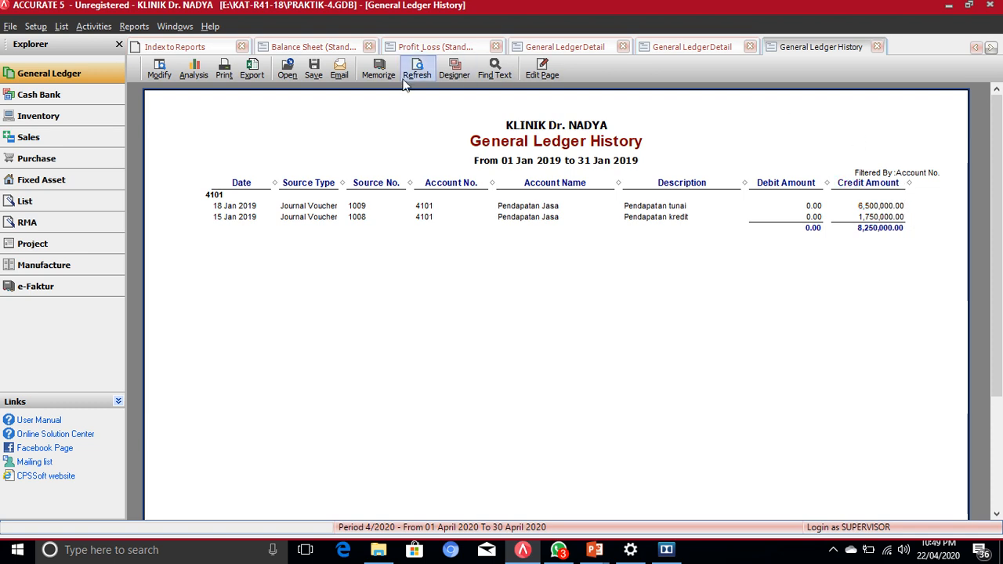
pyautogui.click(426, 82)
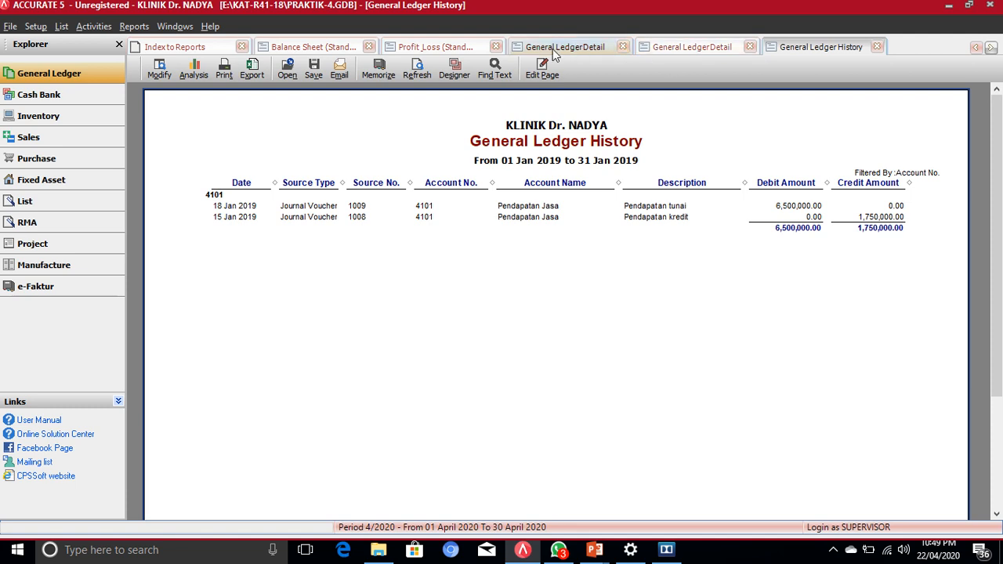
pyautogui.click(439, 48)
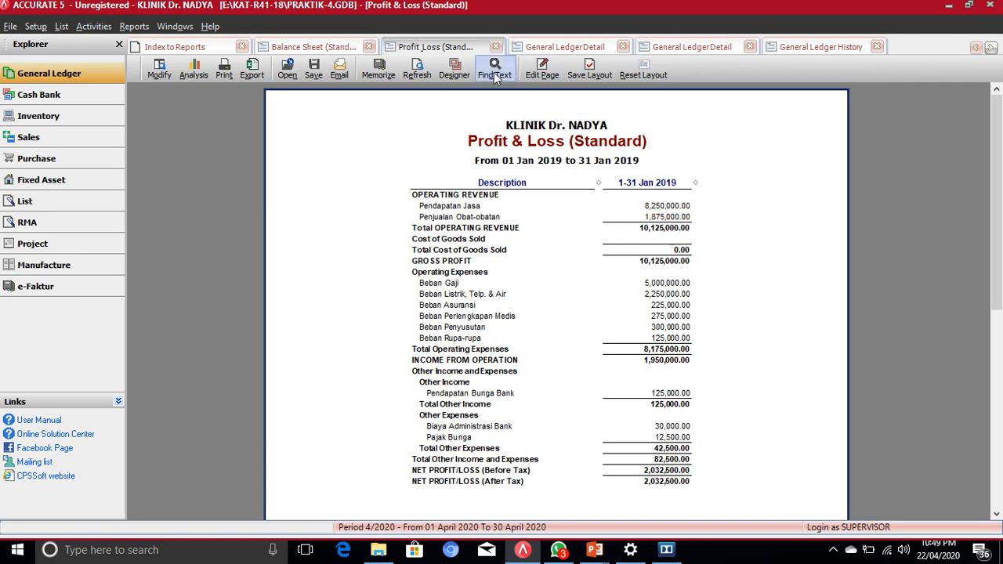
# Step: Refresh the Profit & Loss to show Pendapatan Jasa at -4,750,000 and a -11,667,500 net loss
pyautogui.click(418, 72)
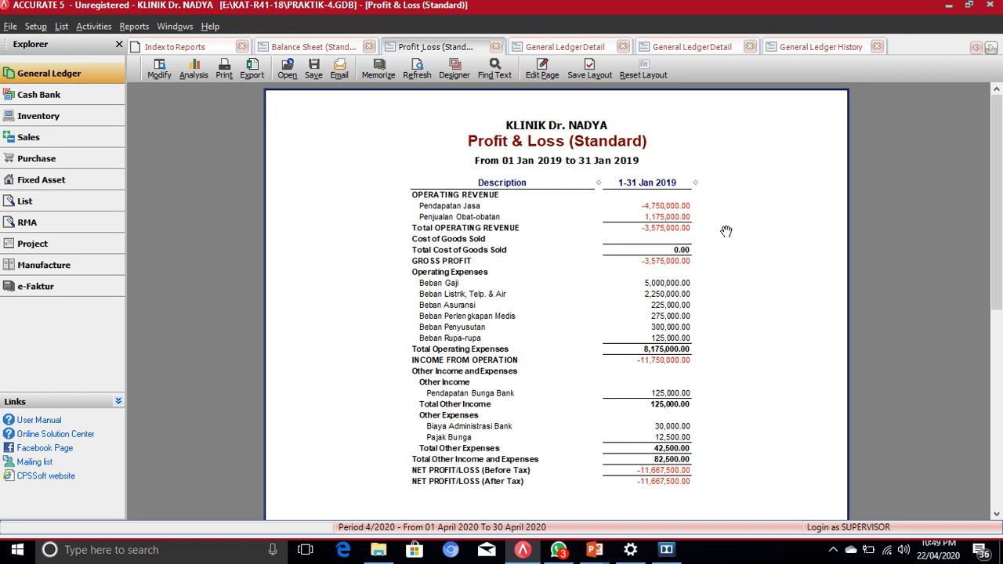
pyautogui.scroll(-3, 736, 262)
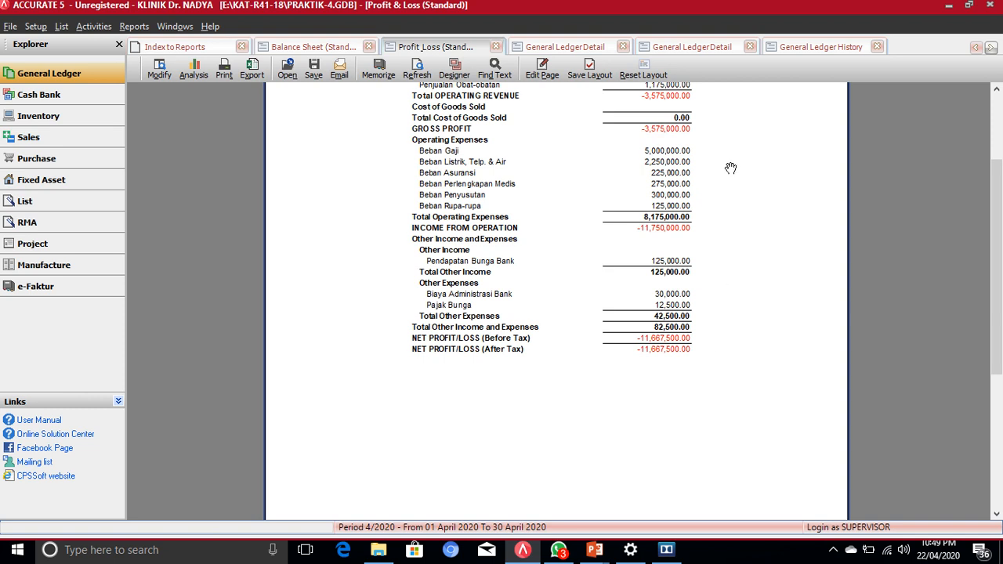
pyautogui.scroll(3, 730, 169)
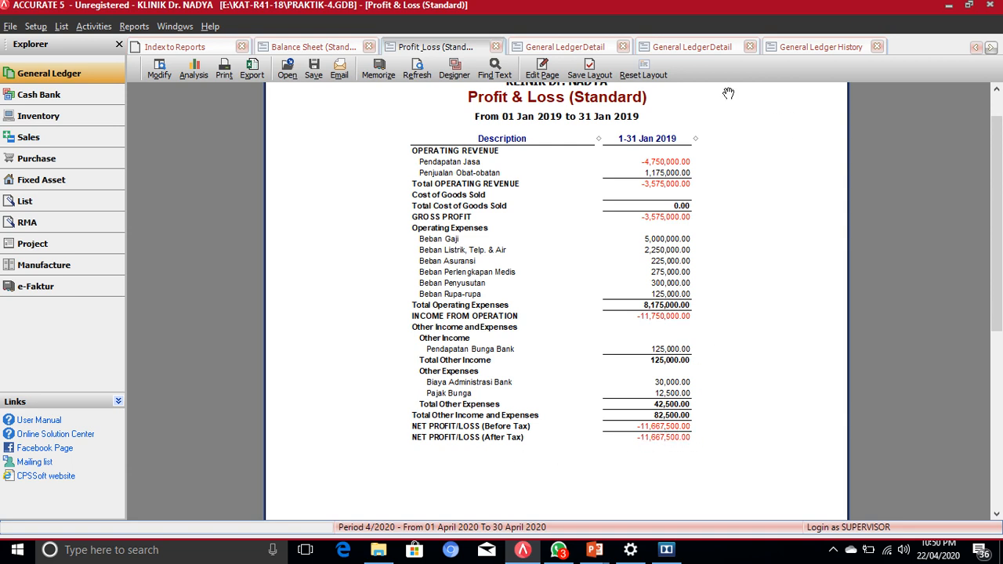
# Step: Refresh the Balance Sheet and review Current Earning of -11,667,500 and 1,201,332,500 totals
pyautogui.click(302, 50)
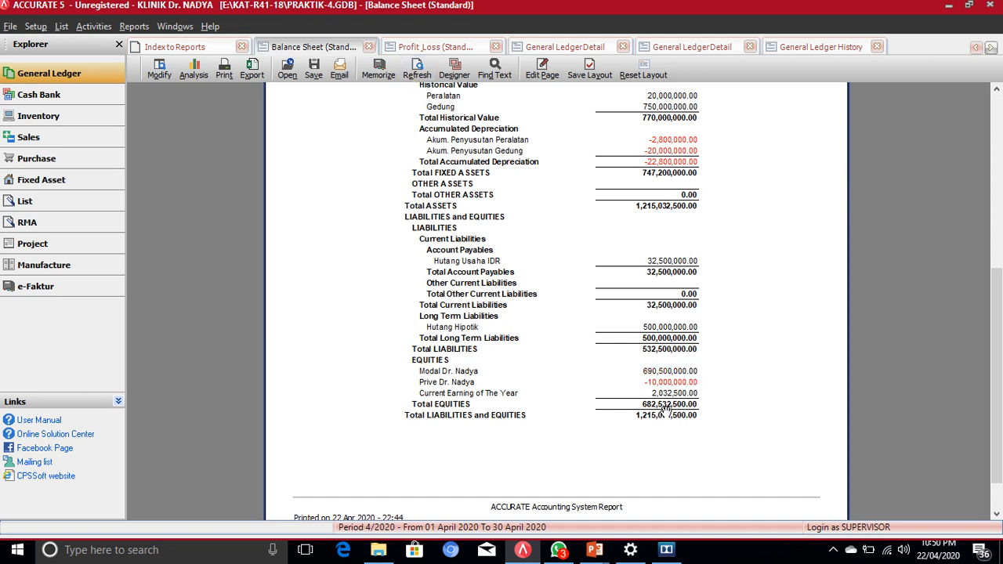
pyautogui.click(417, 69)
pyautogui.scroll(-10, 705, 429)
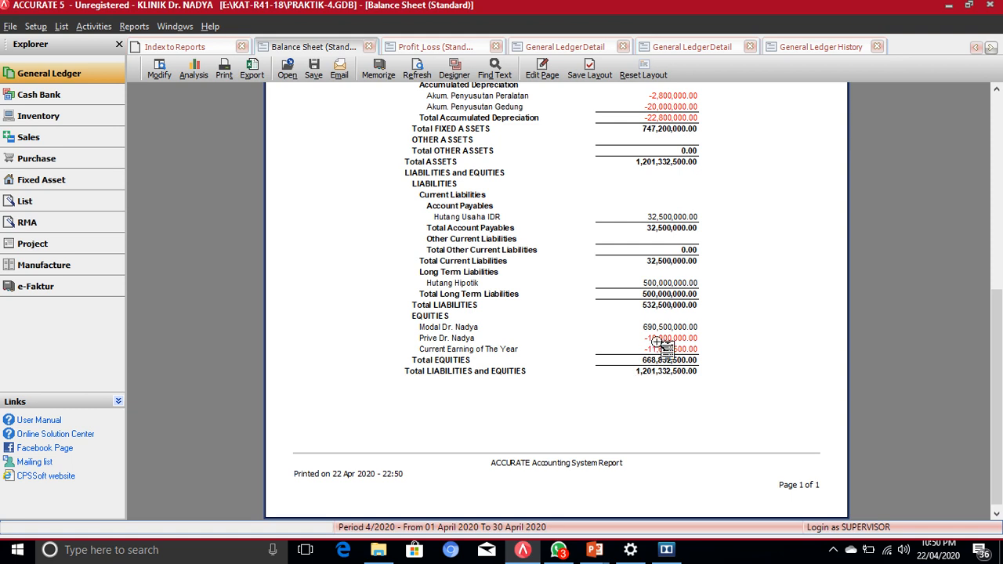
pyautogui.scroll(10, 650, 350)
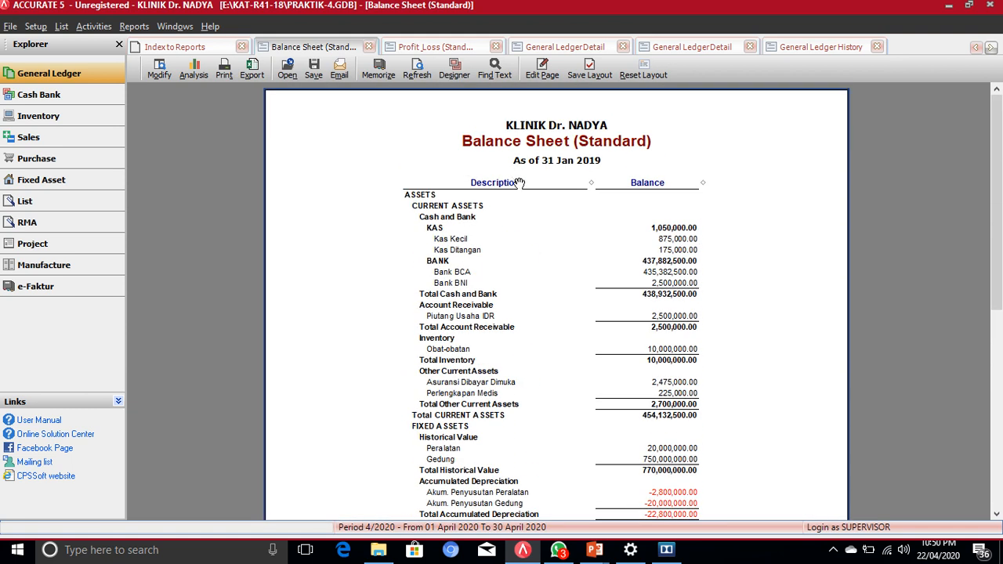
pyautogui.scroll(-10, 520, 185)
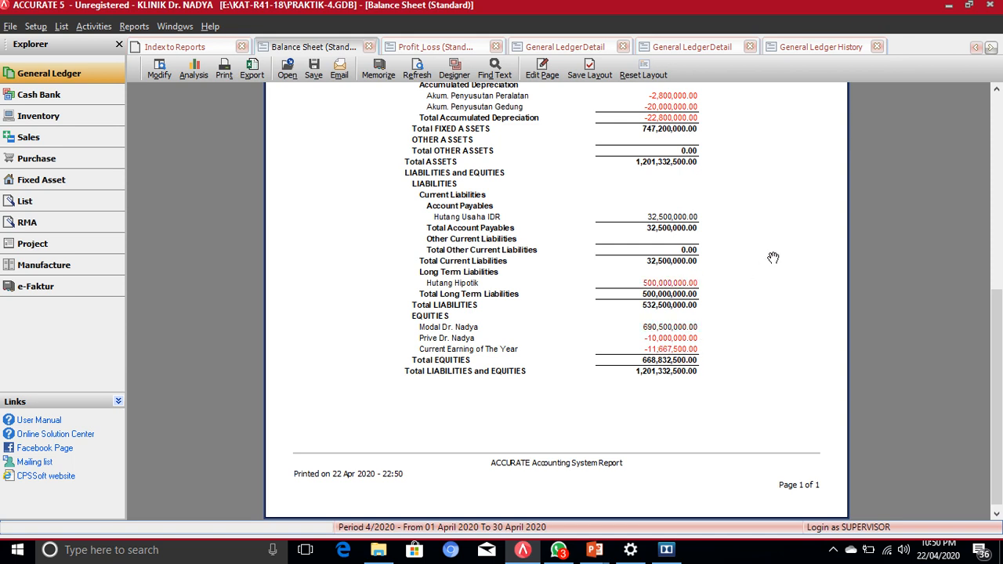
# Step: Drill from Profit & Loss into the 4101 Pendapatan Jasa history listing voucher 1009's 6,500,000 debit
pyautogui.click(436, 48)
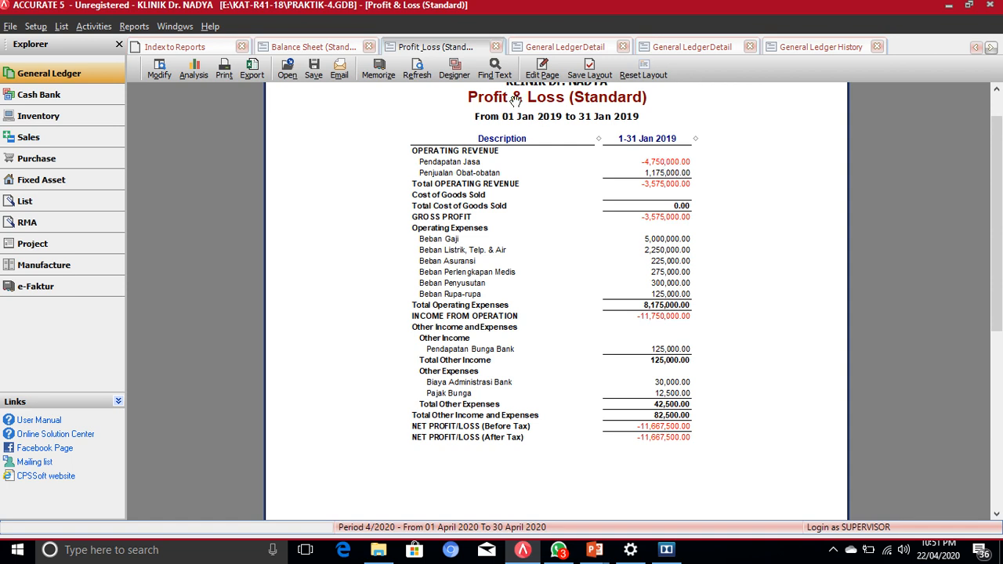
pyautogui.doubleClick(650, 160)
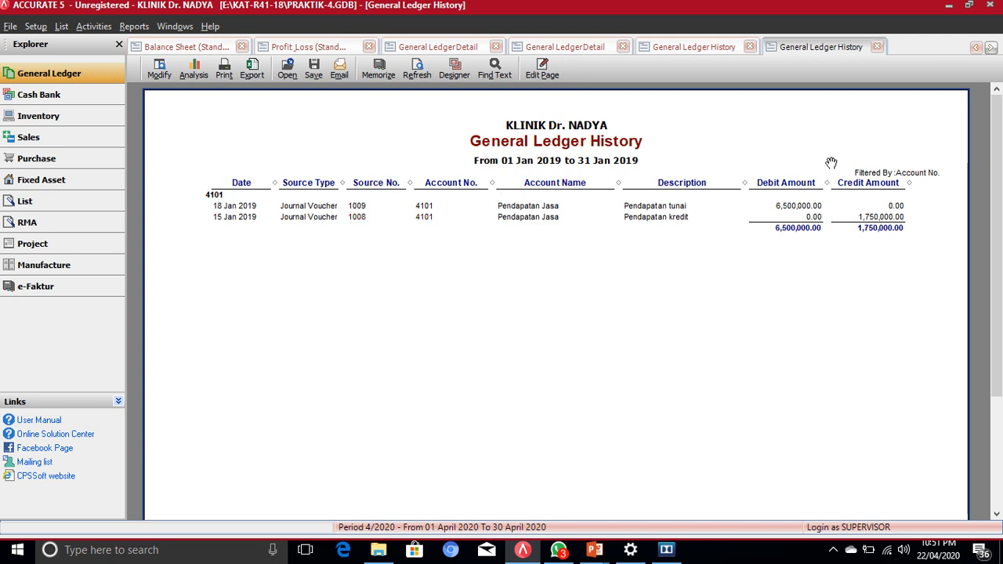
# Step: Reopen voucher 1009 and credit Pendapatan Jasa 6,500,000 and Penjualan Obat-obatan 350,000
pyautogui.doubleClick(793, 206)
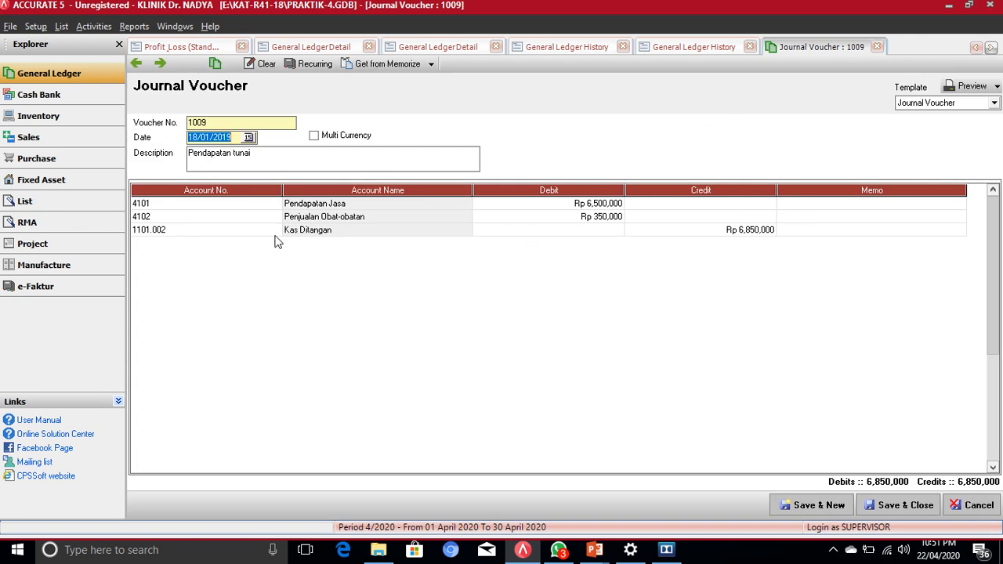
pyautogui.click(750, 233)
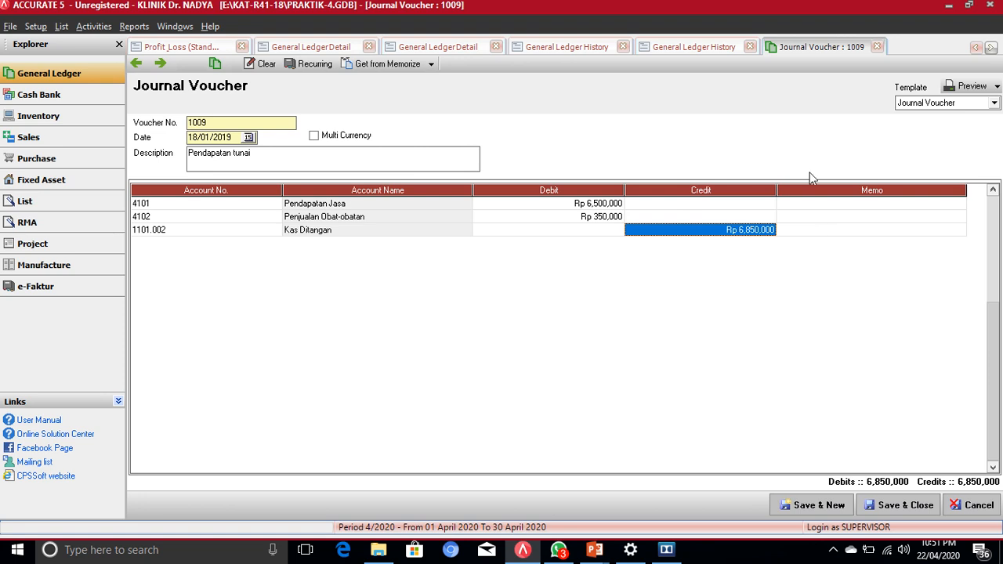
pyautogui.click(687, 201)
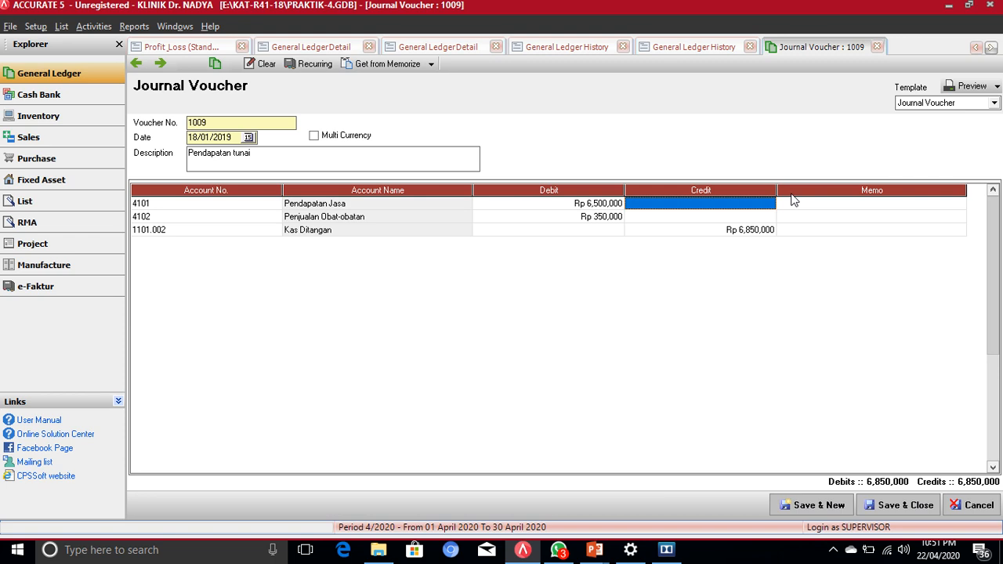
pyautogui.write('65')
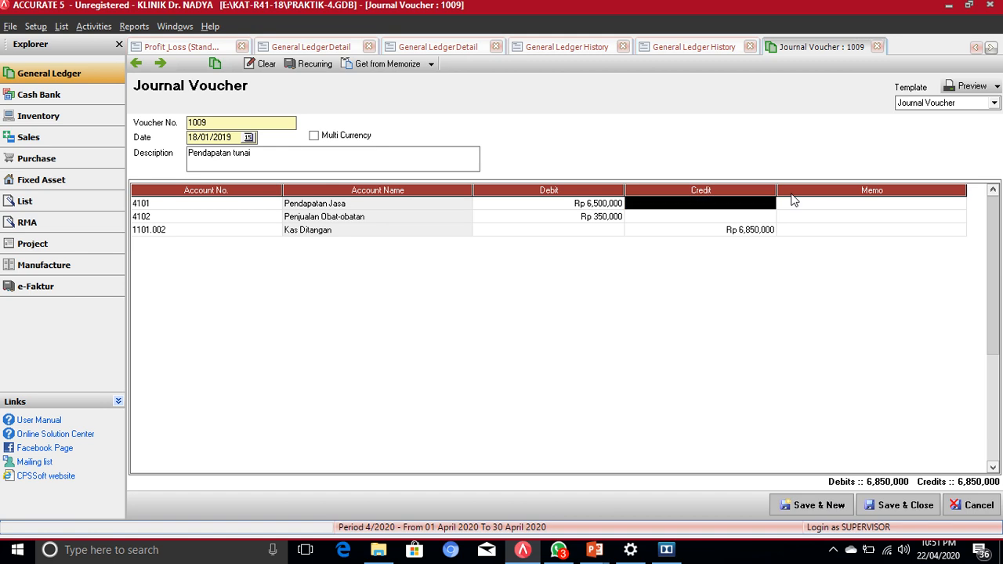
pyautogui.write('00000')
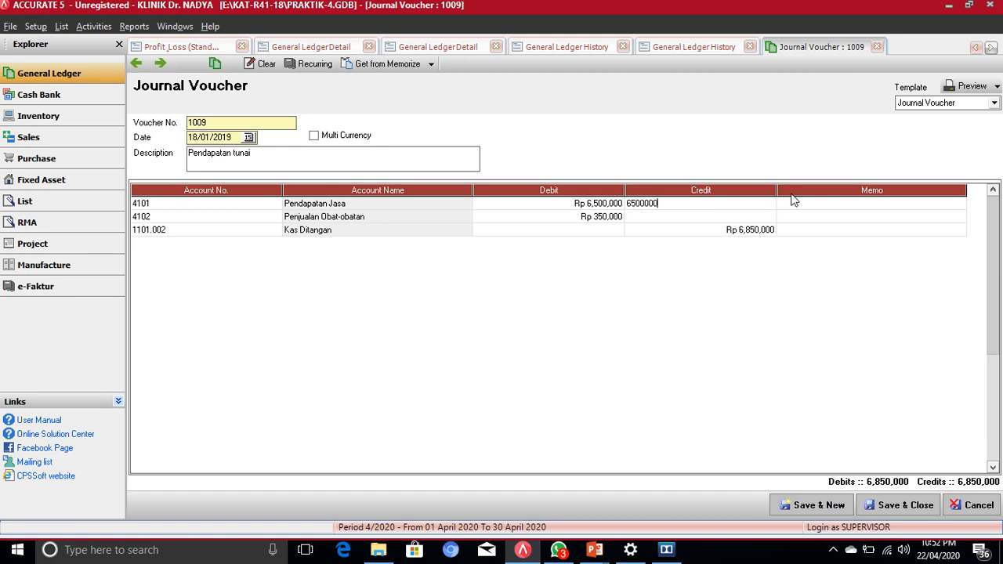
pyautogui.press('Return')
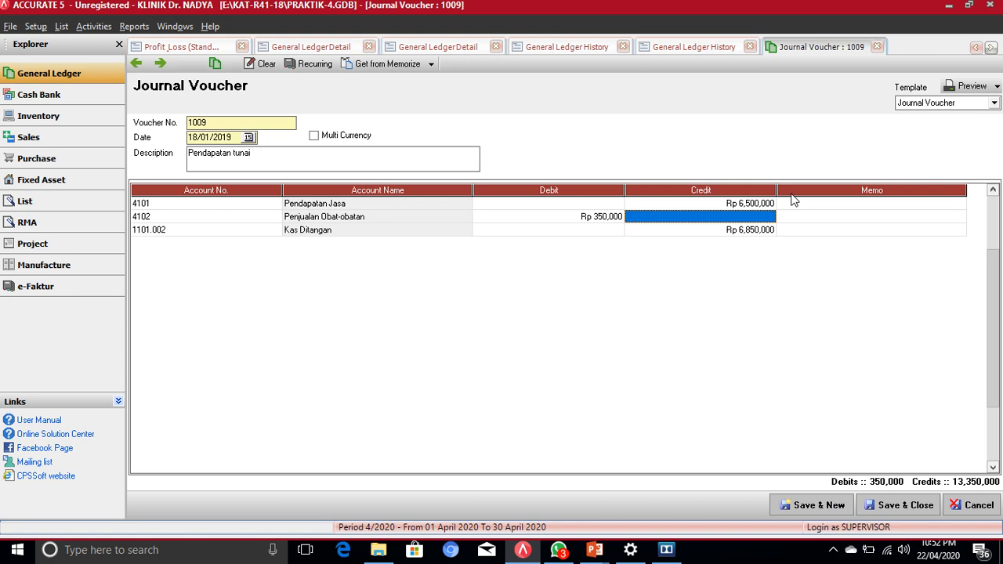
pyautogui.write('350000')
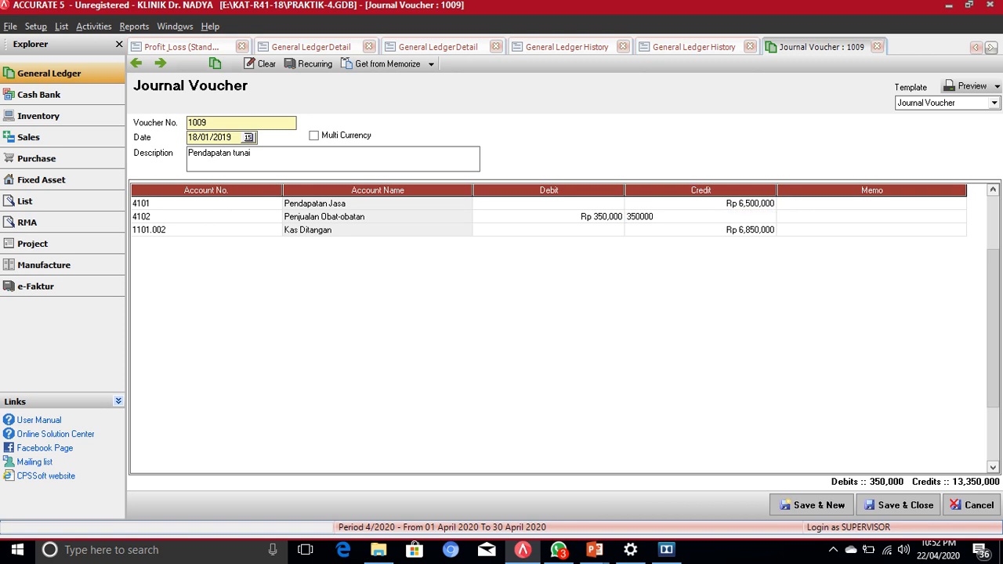
pyautogui.press('Down')
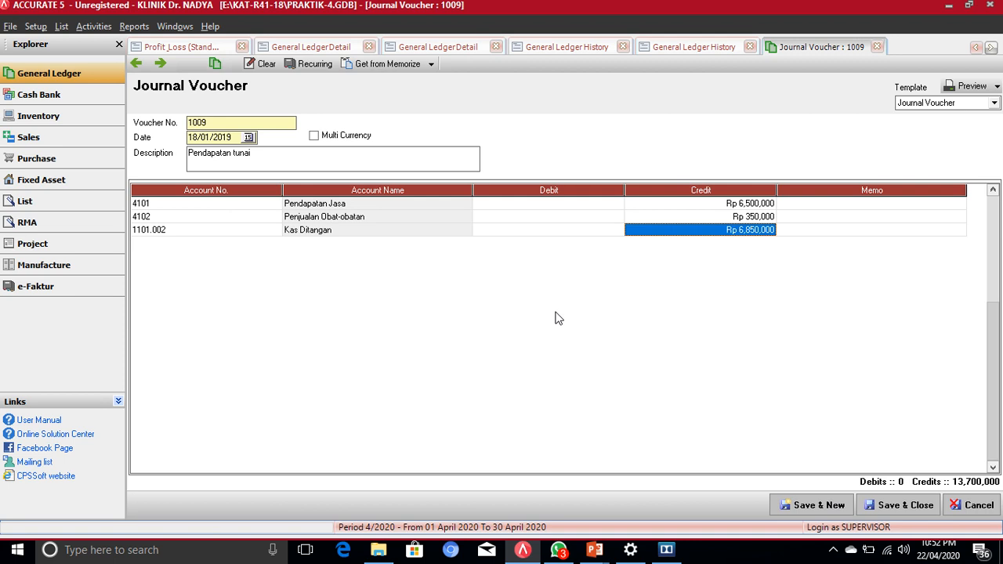
# Step: Move Kas Ditangan's 6,850,000 from credit to debit and save the voucher
pyautogui.click(537, 231)
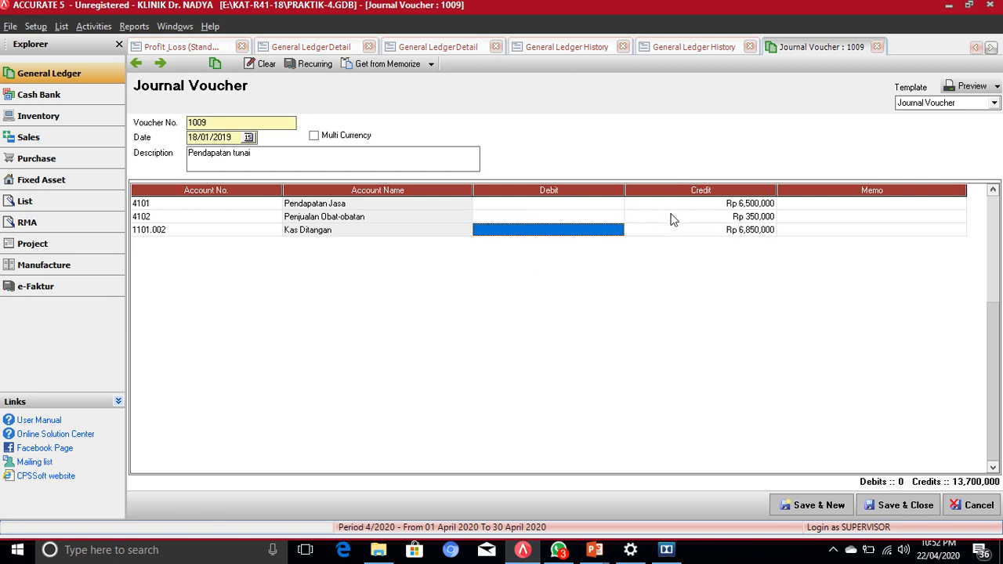
pyautogui.click(751, 234)
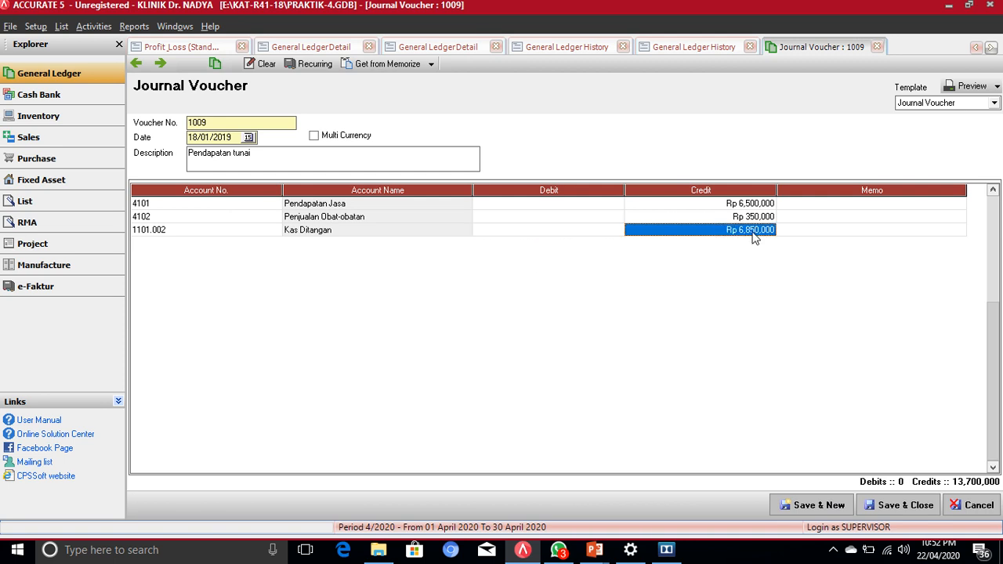
pyautogui.click(571, 234)
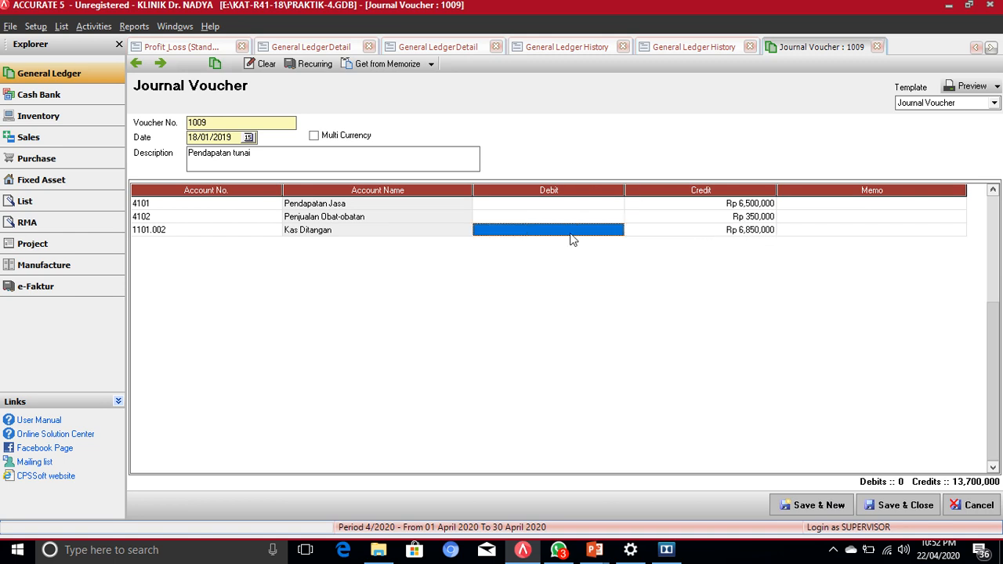
pyautogui.write('6850000')
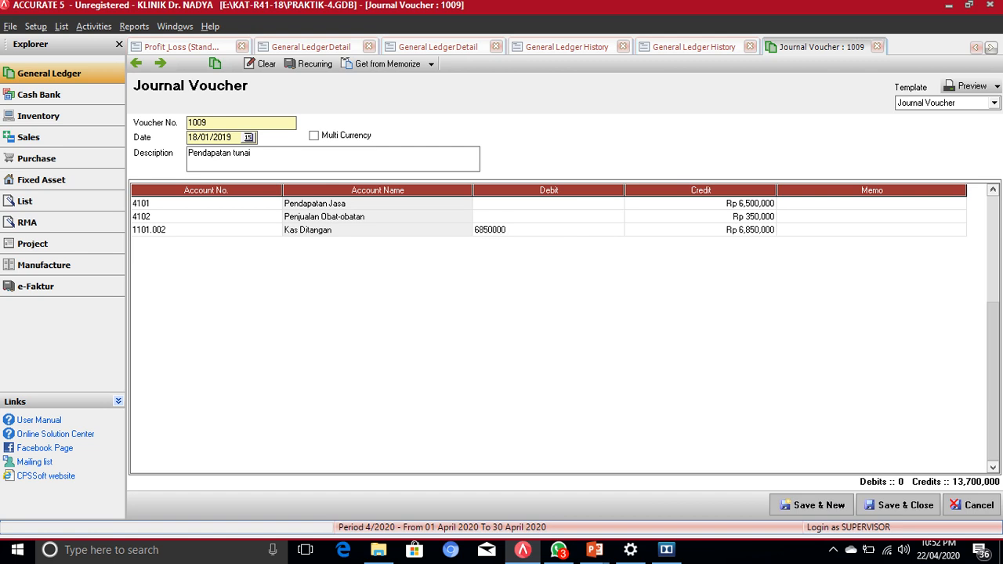
pyautogui.press('Tab')
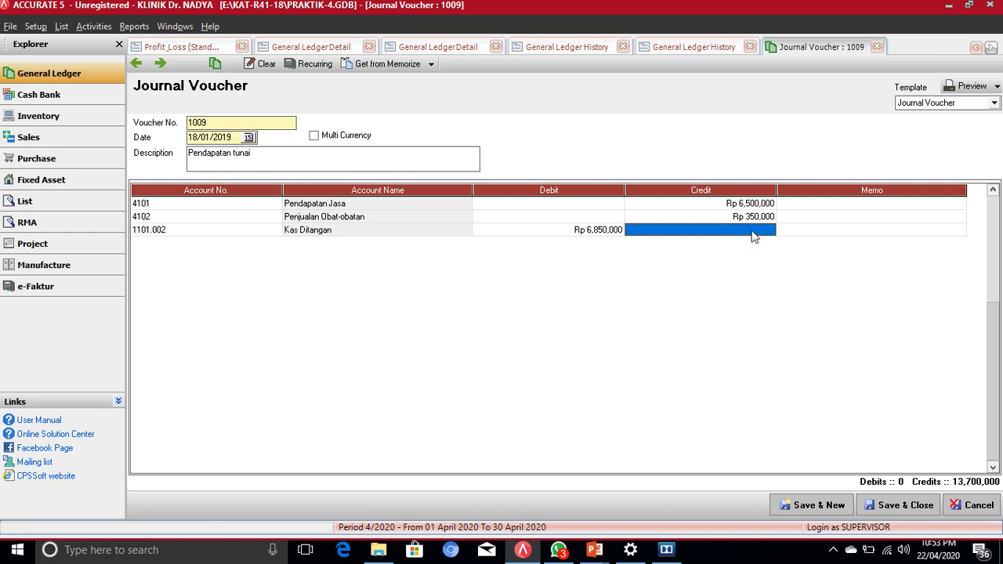
pyautogui.click(907, 507)
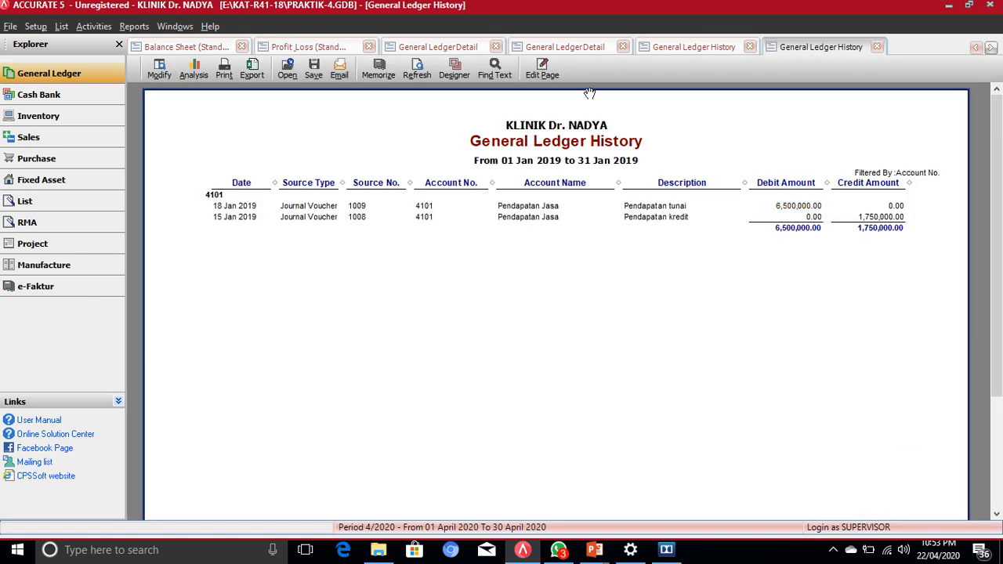
# Step: Refresh the ledger history and Profit & Loss, restoring Pendapatan Jasa to 8,250,000 and net profit 2,032,500
pyautogui.click(418, 72)
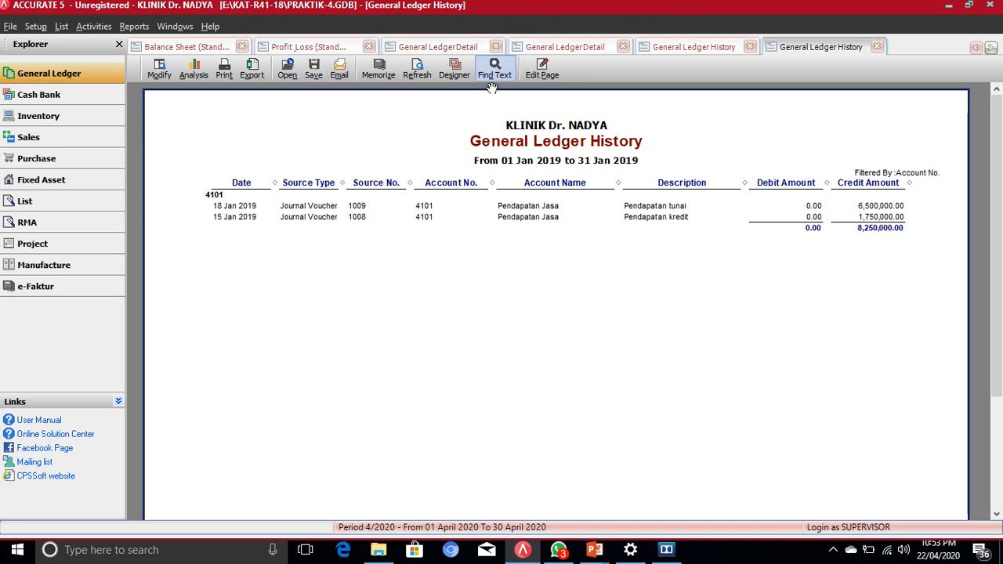
pyautogui.click(308, 48)
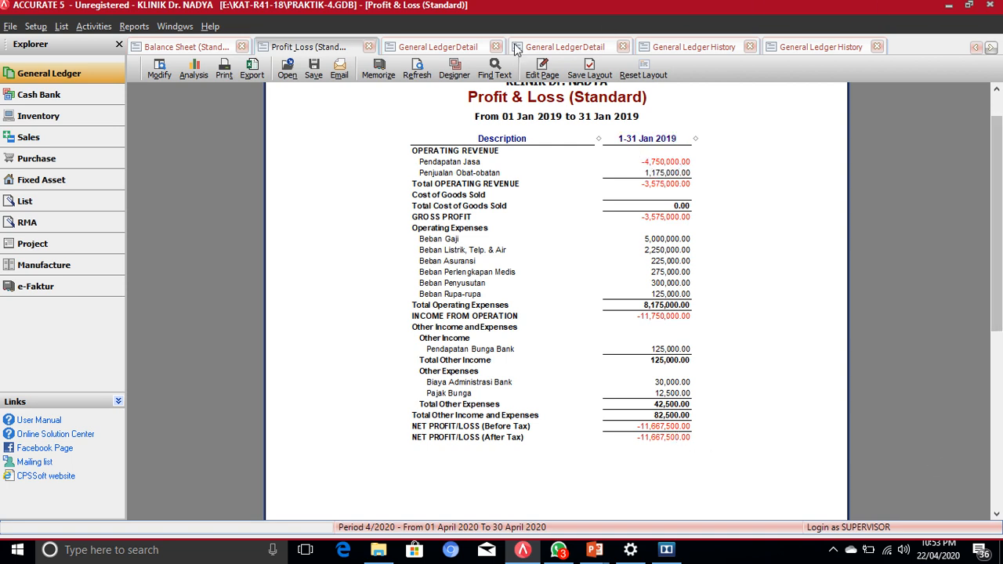
pyautogui.click(415, 76)
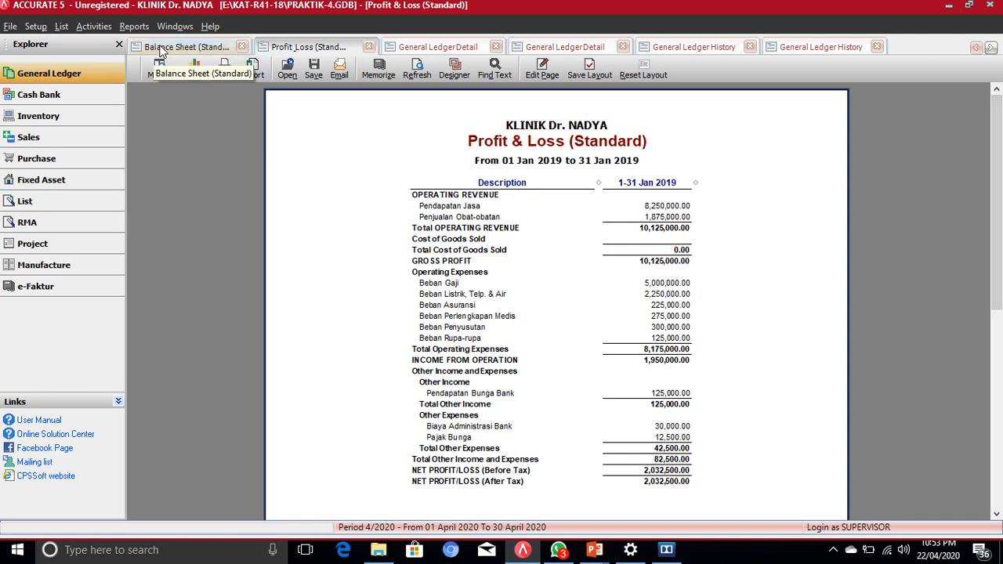
# Step: Refresh the Balance Sheet and check totals read 1,215,032,500.00 with Kas Ditangan at 13,875,000.00
pyautogui.click(180, 47)
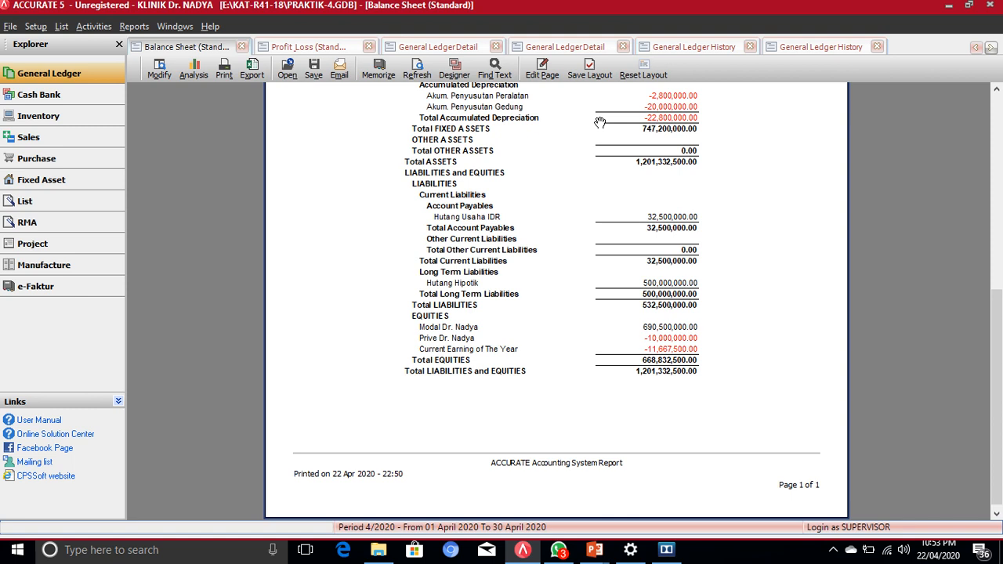
pyautogui.click(418, 72)
pyautogui.scroll(-9, 662, 317)
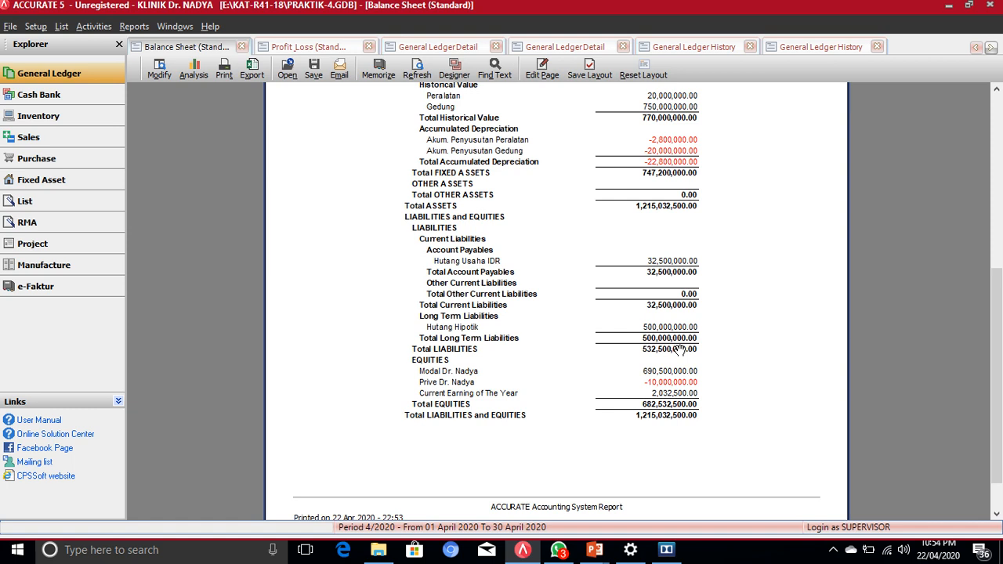
pyautogui.scroll(3, 790, 313)
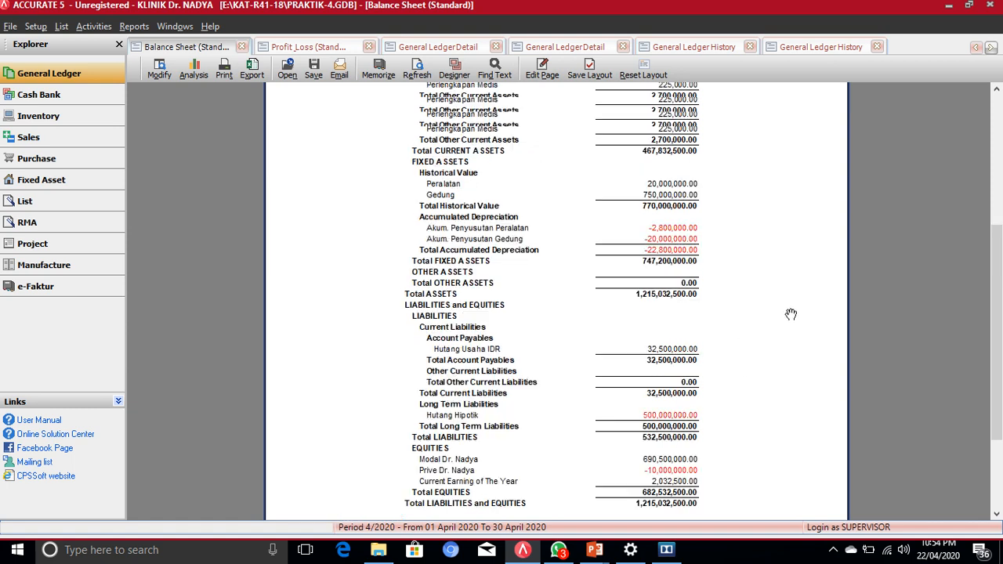
pyautogui.scroll(3, 813, 312)
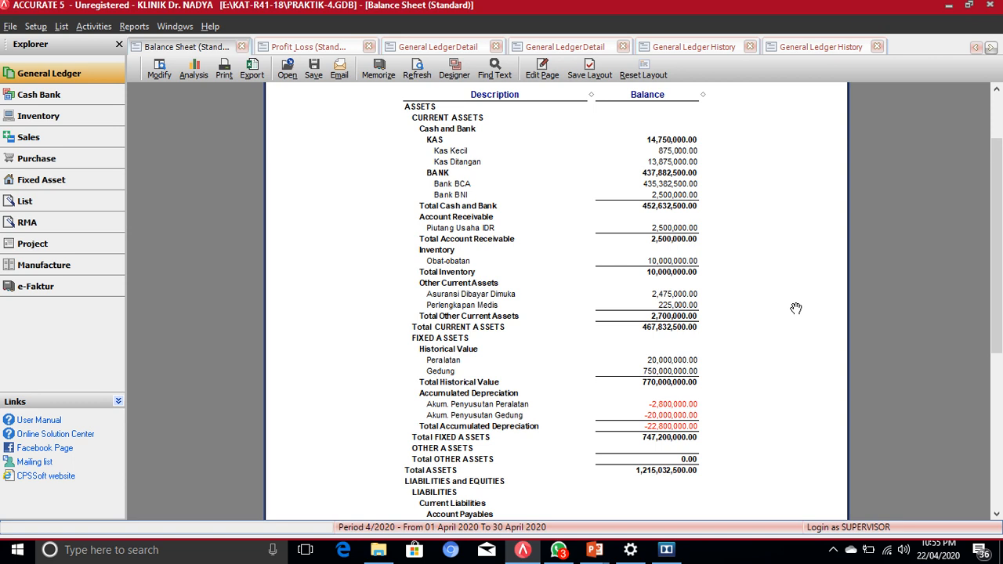
# Step: Close the company data, backing it up to PRAKTIK-4 Wednesday.gbk
pyautogui.click(989, 4)
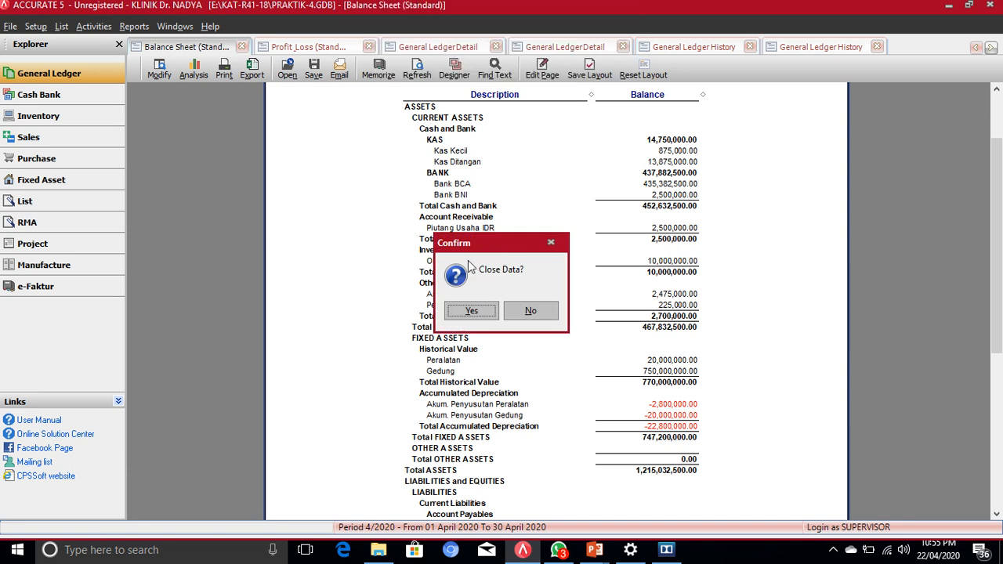
pyautogui.click(471, 311)
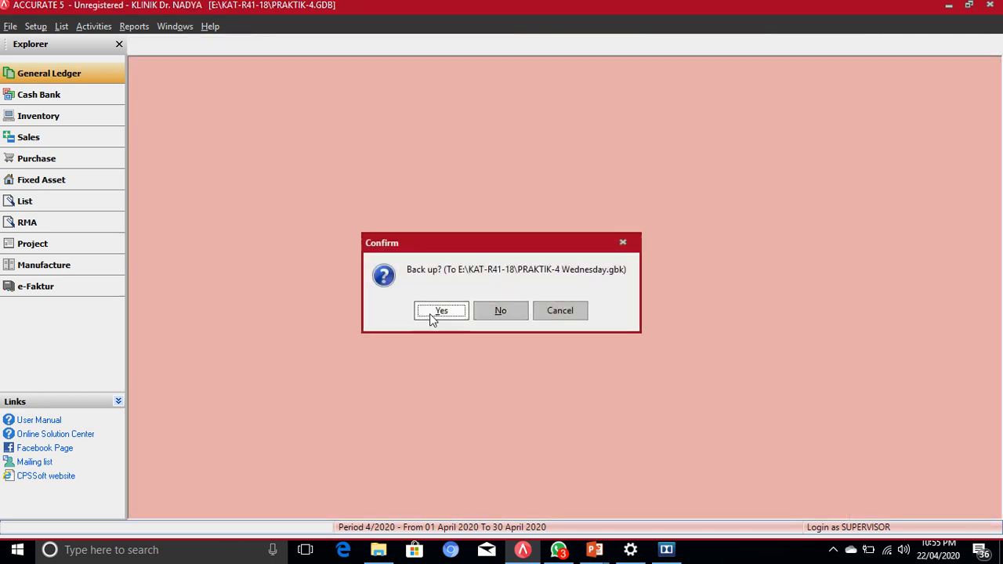
pyautogui.click(440, 312)
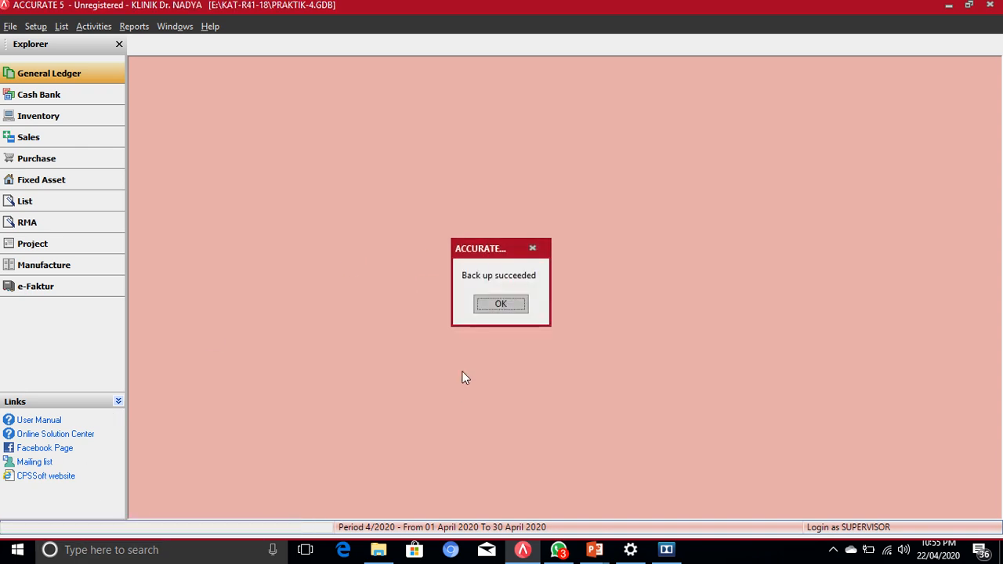
pyautogui.click(499, 305)
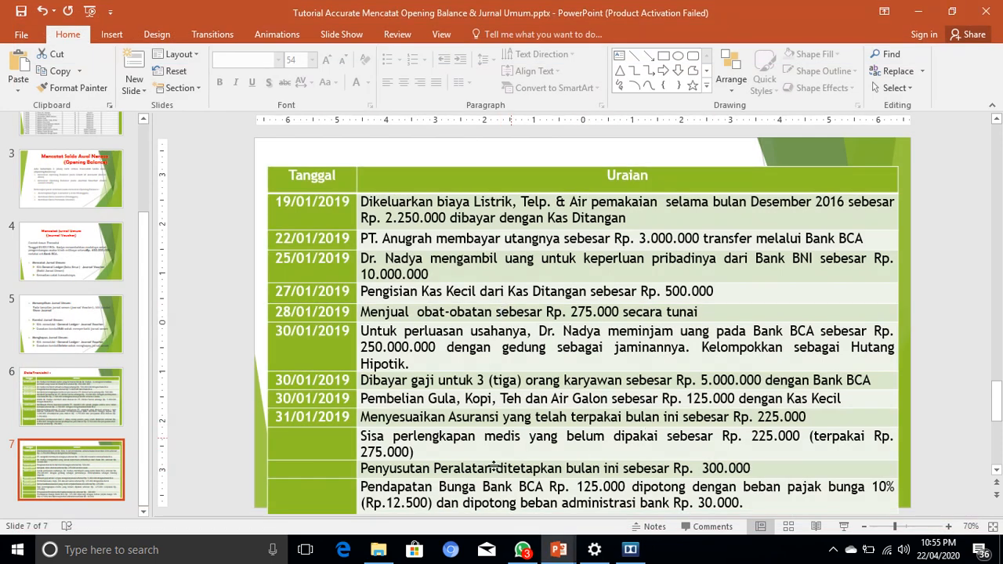
# Step: Switch to the Tutorial Accurate Laporan Keuangan & Drilling Analyzing Report presentation on slide 4
pyautogui.moveTo(558, 548)
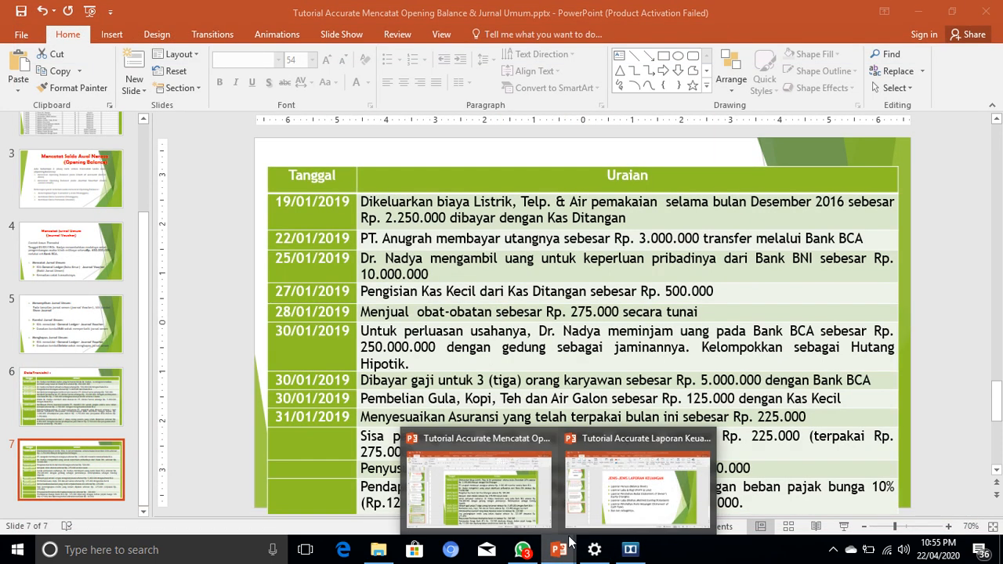
pyautogui.click(615, 513)
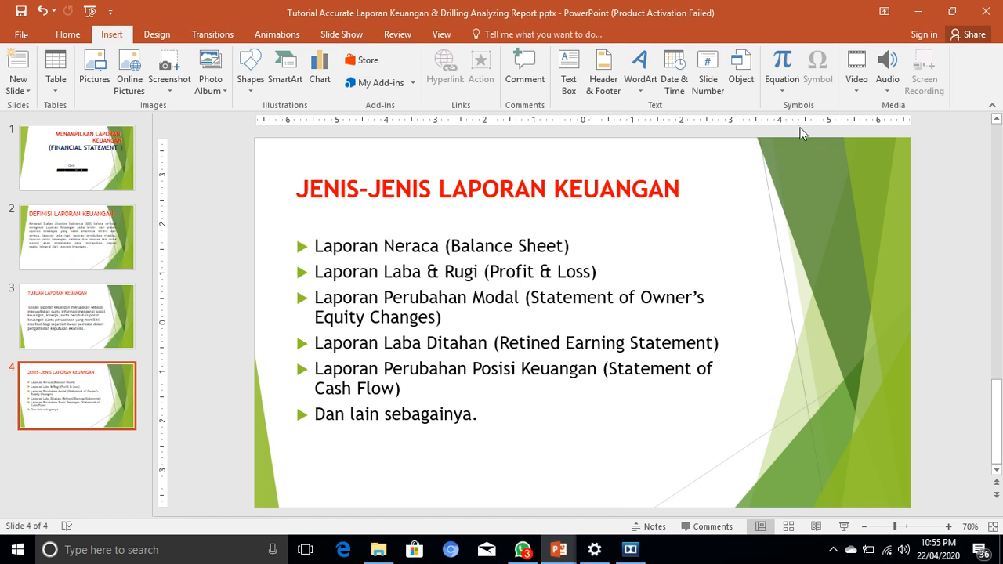